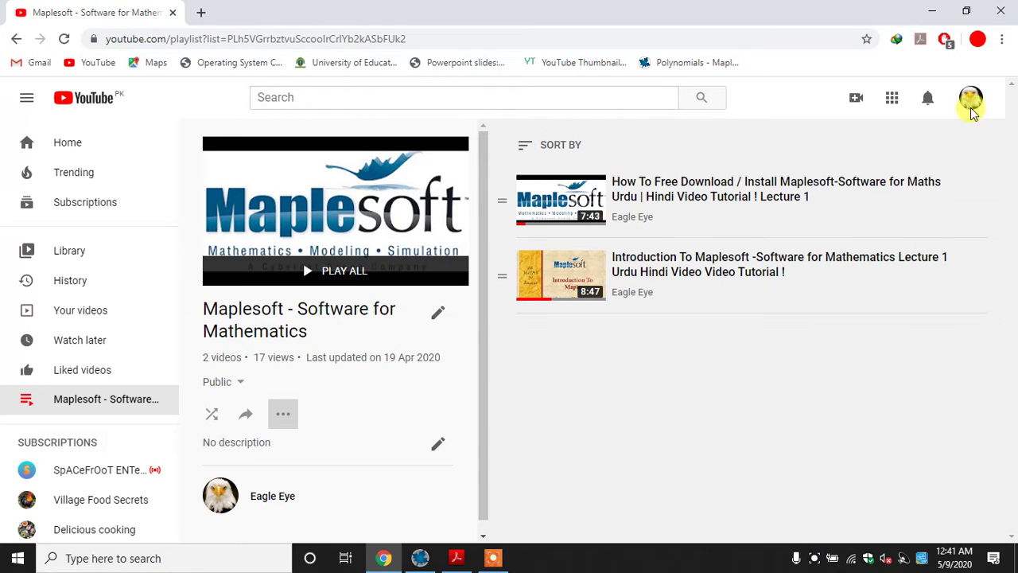
Close the browser, then switch to Maple 2015 and create a new worksheet
click(1000, 11)
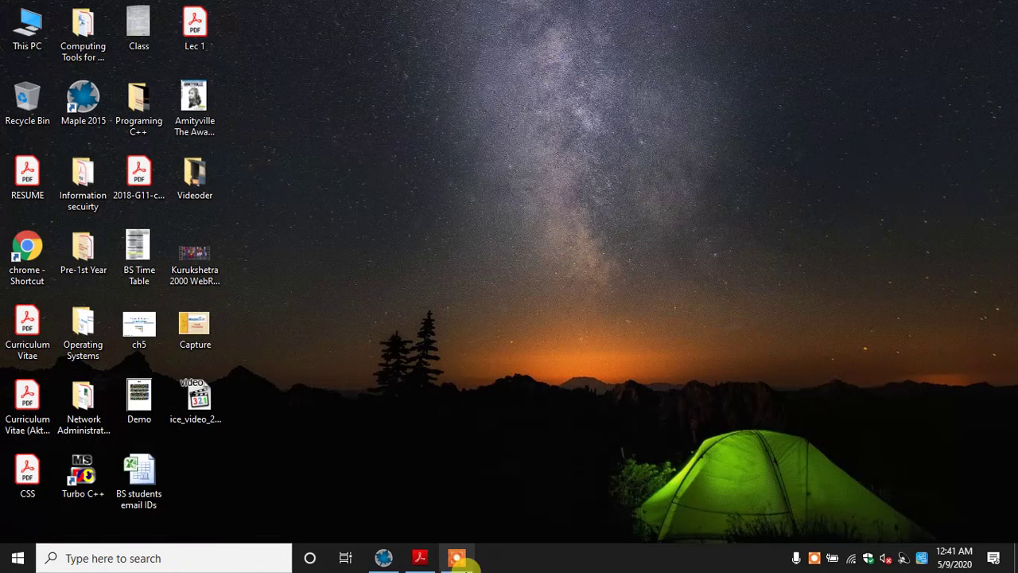
click(437, 561)
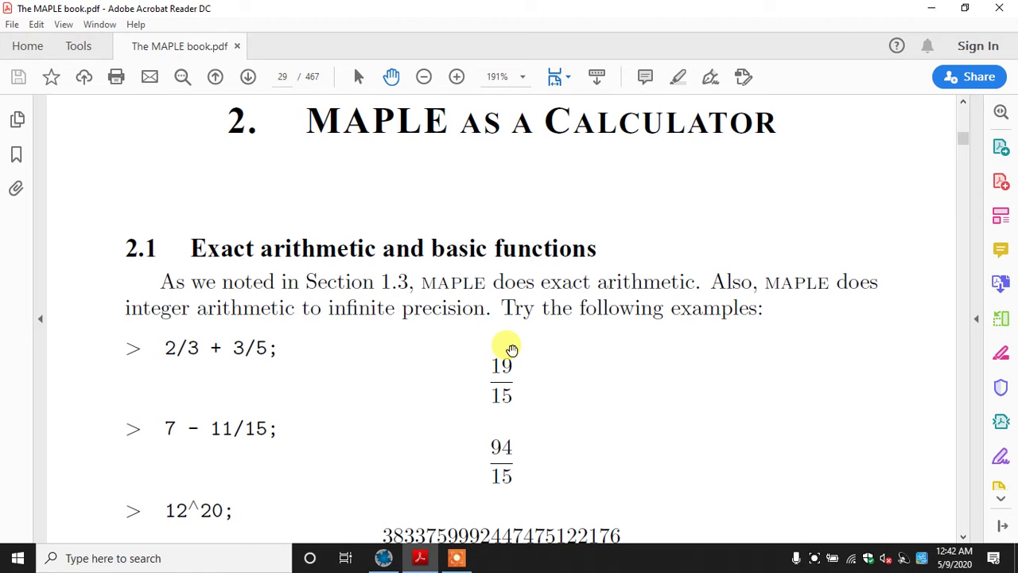
click(383, 558)
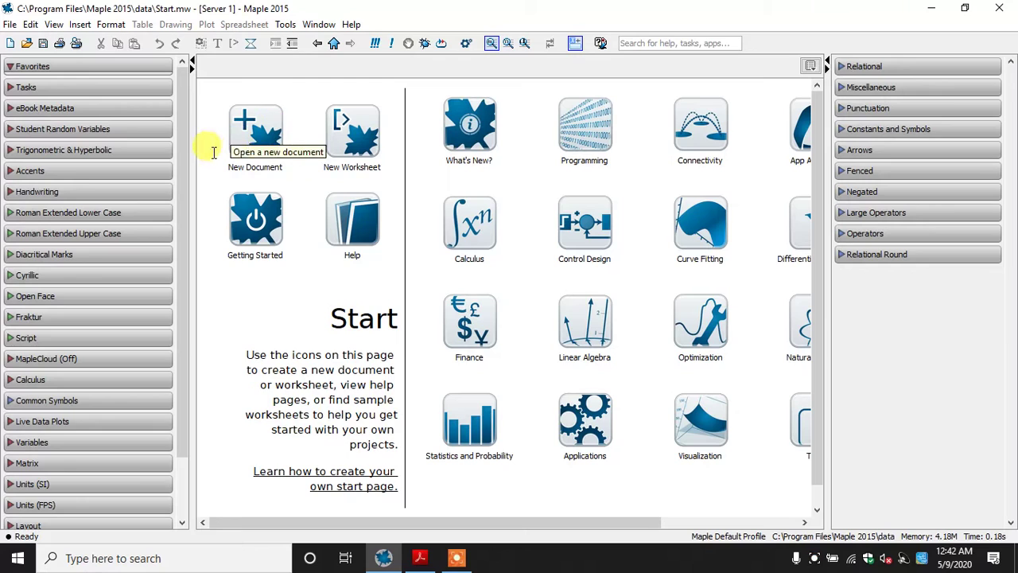
click(355, 143)
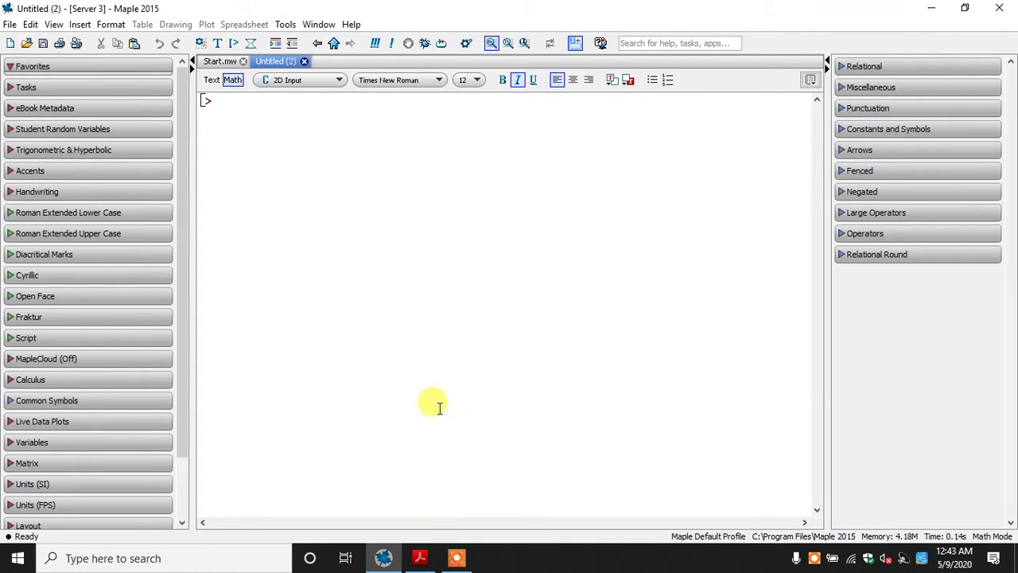
Open the Windows On-Screen Keyboard, move it lower over the Maple worksheet and minimize it
click(422, 556)
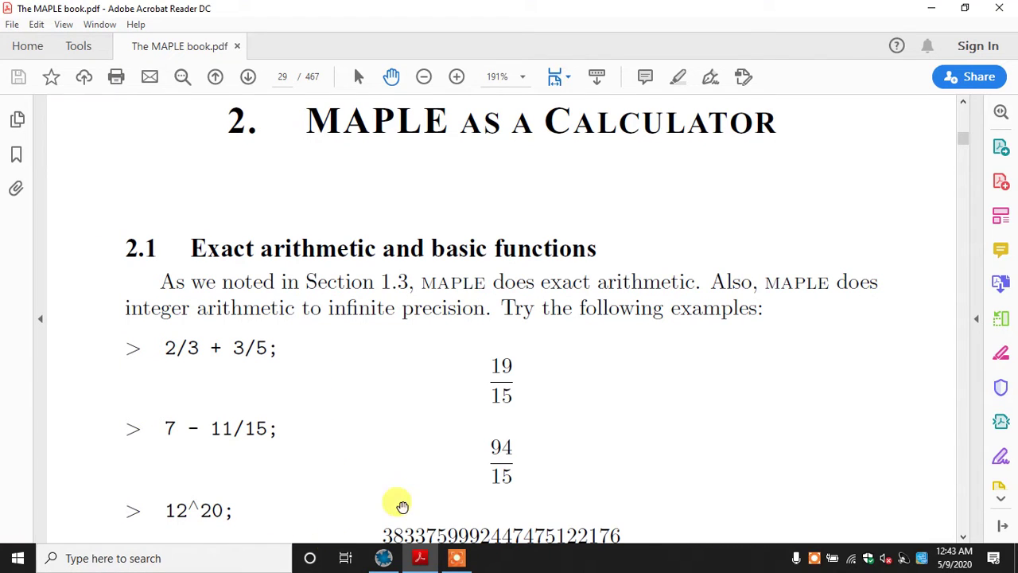
click(265, 561)
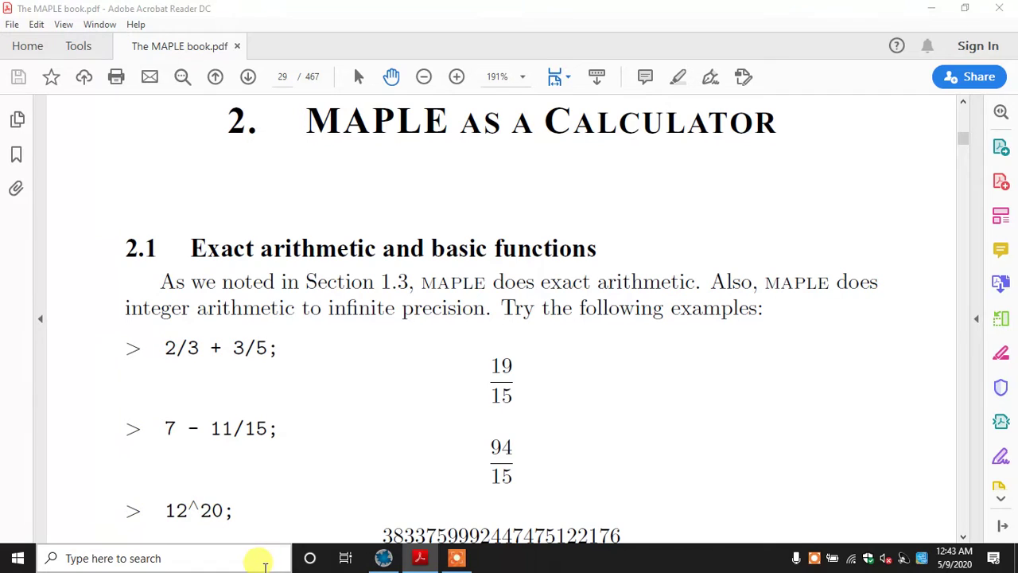
text(keboard)
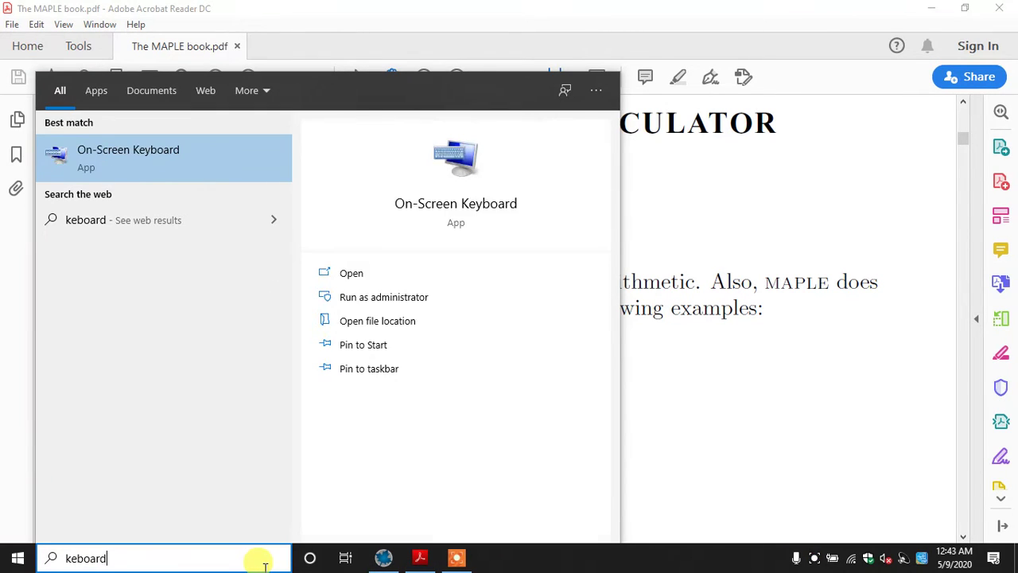
key(Escape)
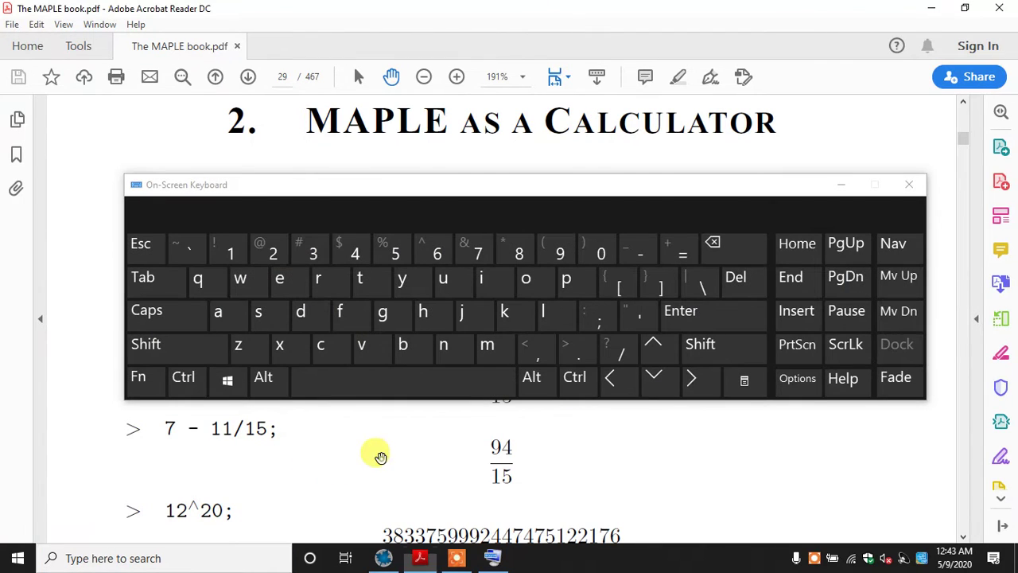
click(384, 557)
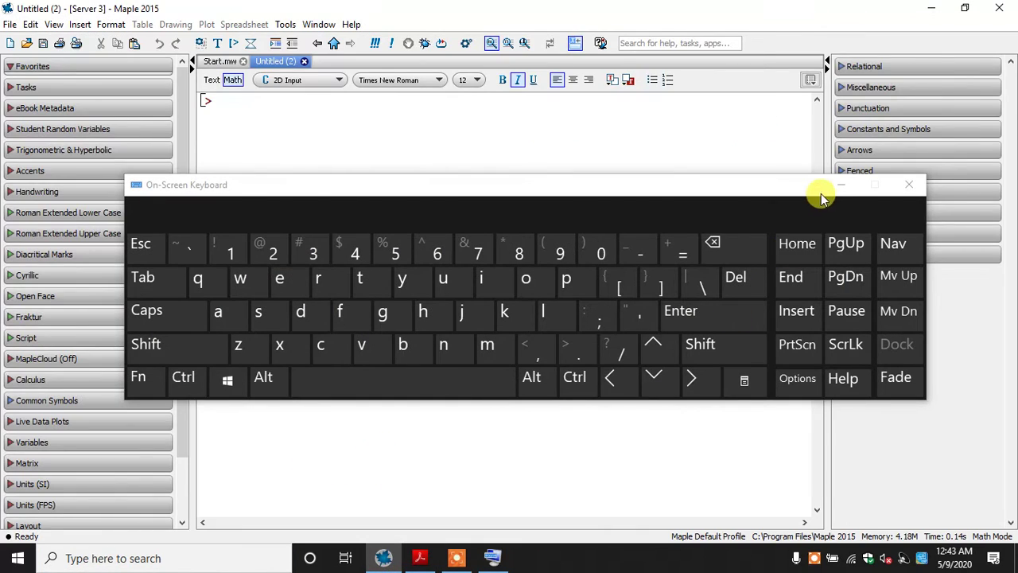
drag(815, 188, 848, 311)
click(846, 307)
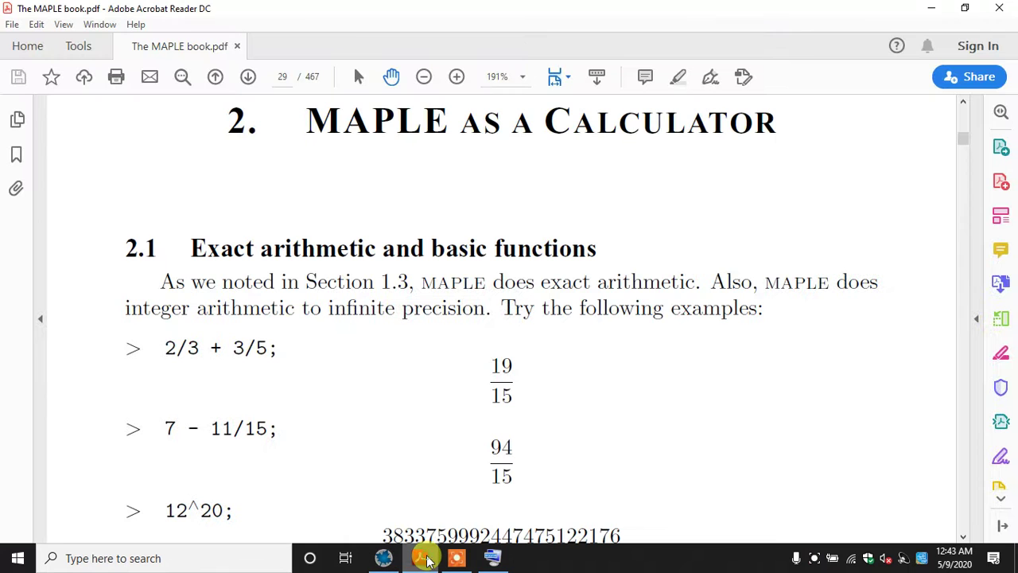
Consult the exact arithmetic examples in The MAPLE book PDF and enter the fraction 2/3 at the Maple worksheet prompt
click(424, 558)
scroll(398, 430, down, 1)
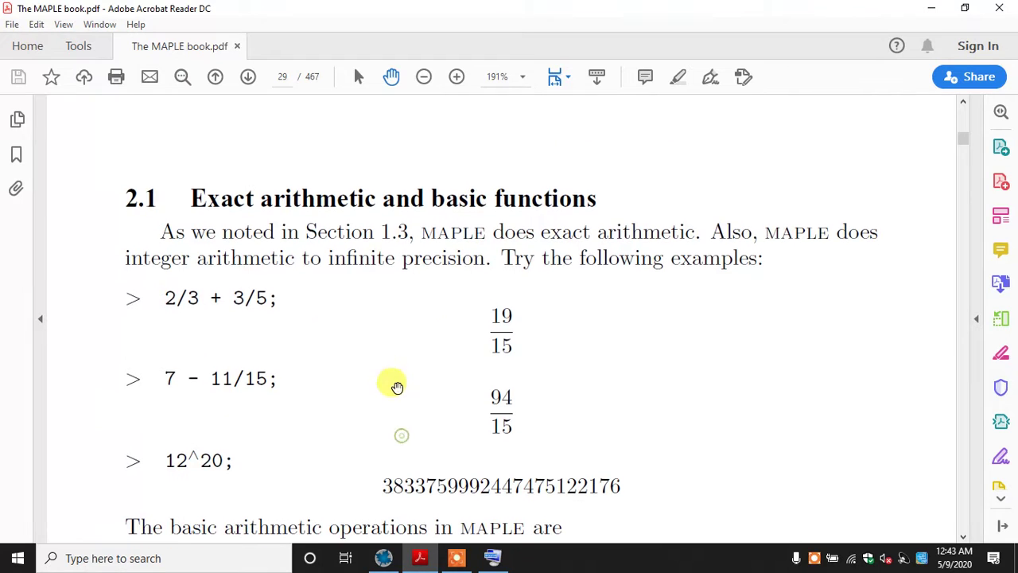
click(424, 557)
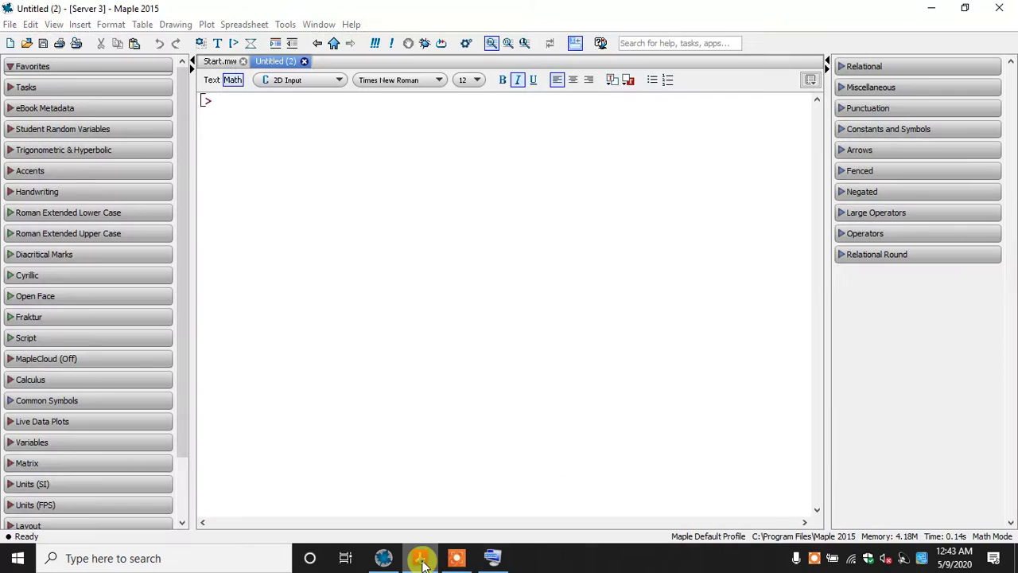
text(2/3)
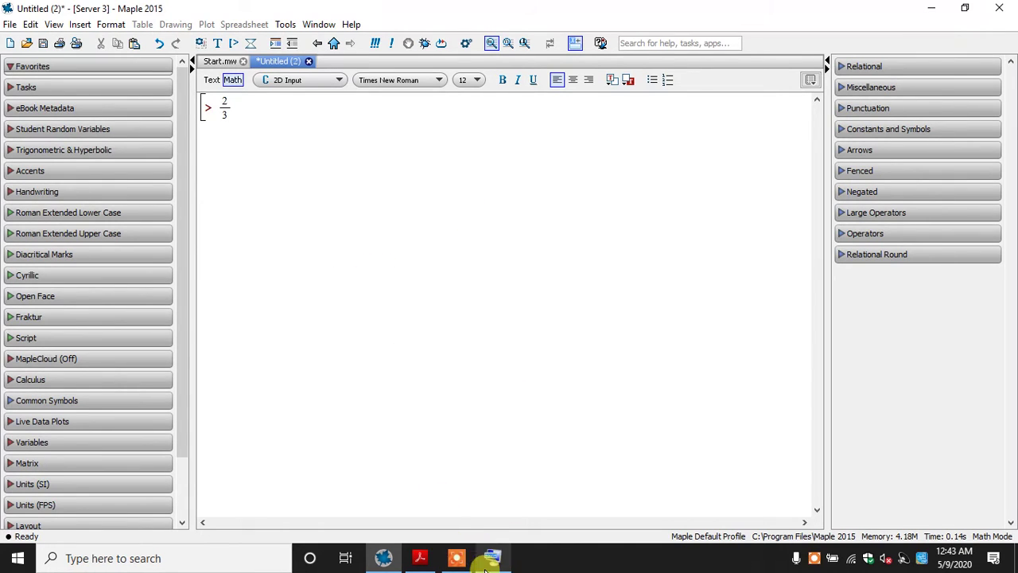
mouse_move(485, 568)
click(421, 560)
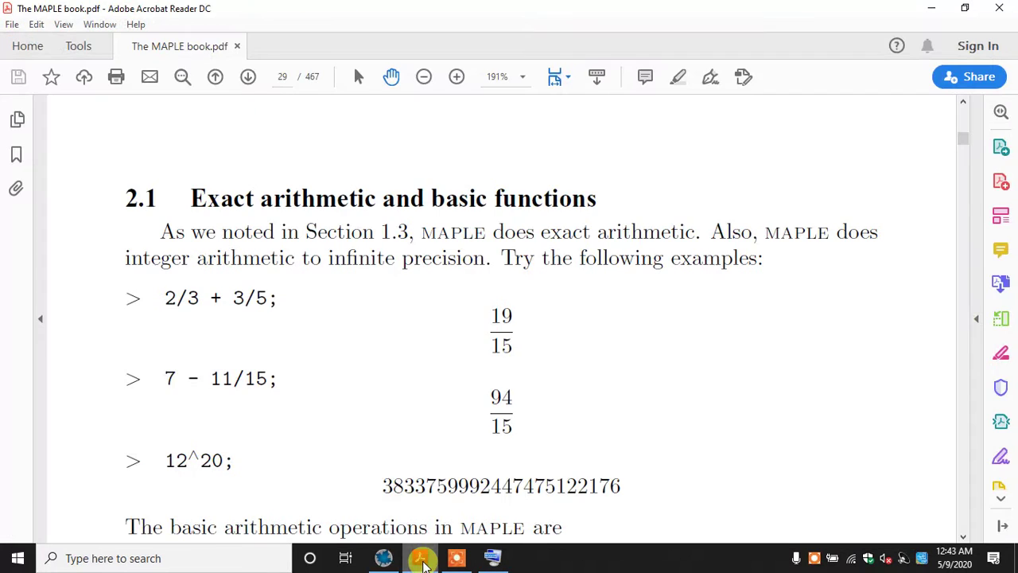
click(422, 560)
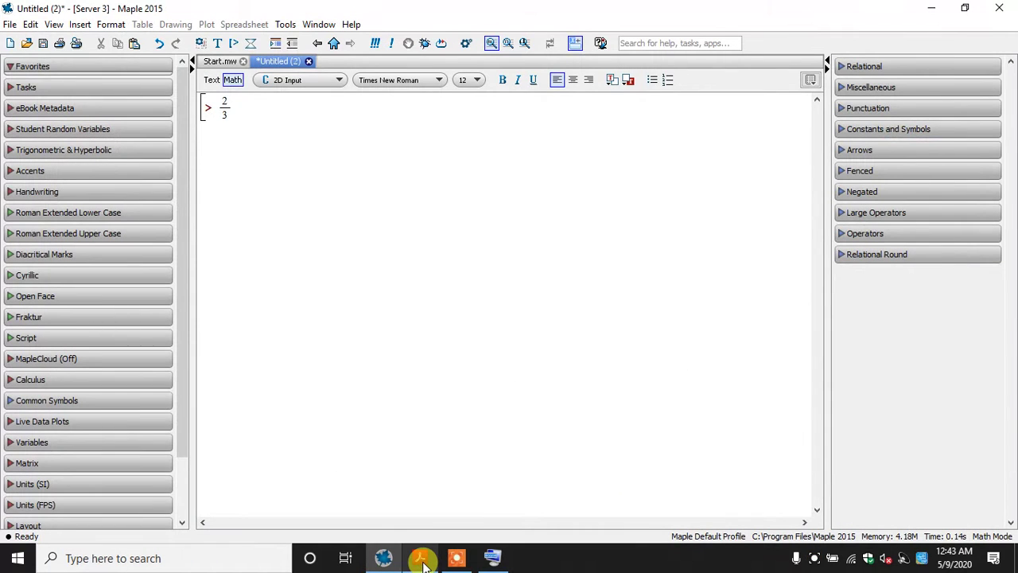
text(+)
key(BackSpace)
key(BackSpace)
key(BackSpace)
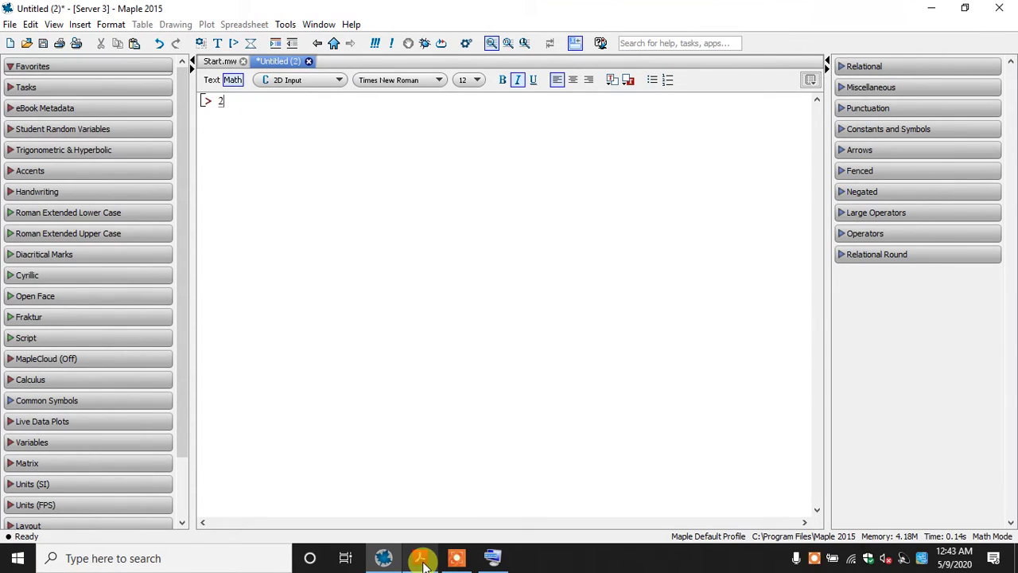
text(/3)
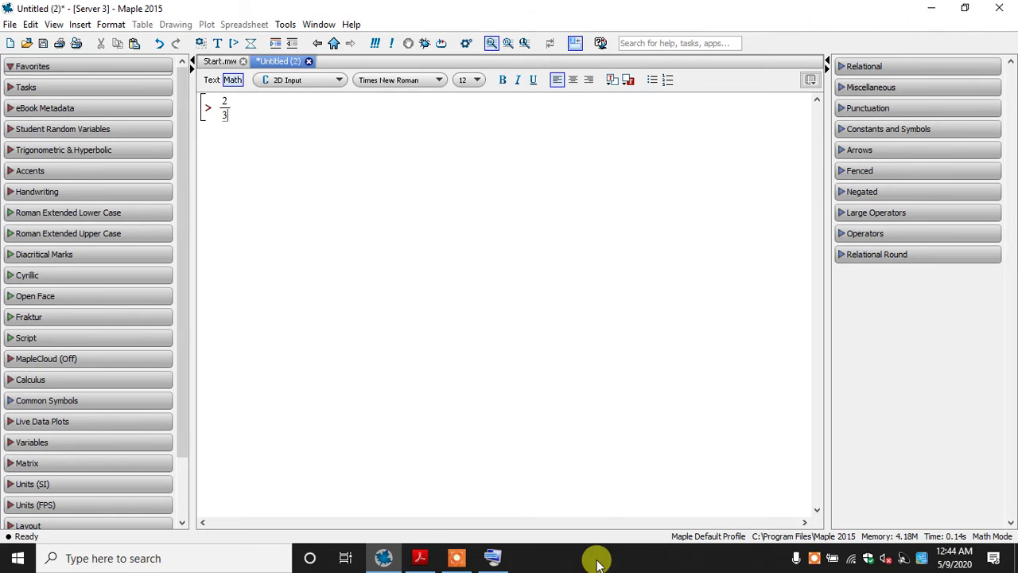
Use the On-Screen Keyboard to move the cursor out of the denominator to the end of the 2/3 fraction, then minimize the keyboard
click(497, 557)
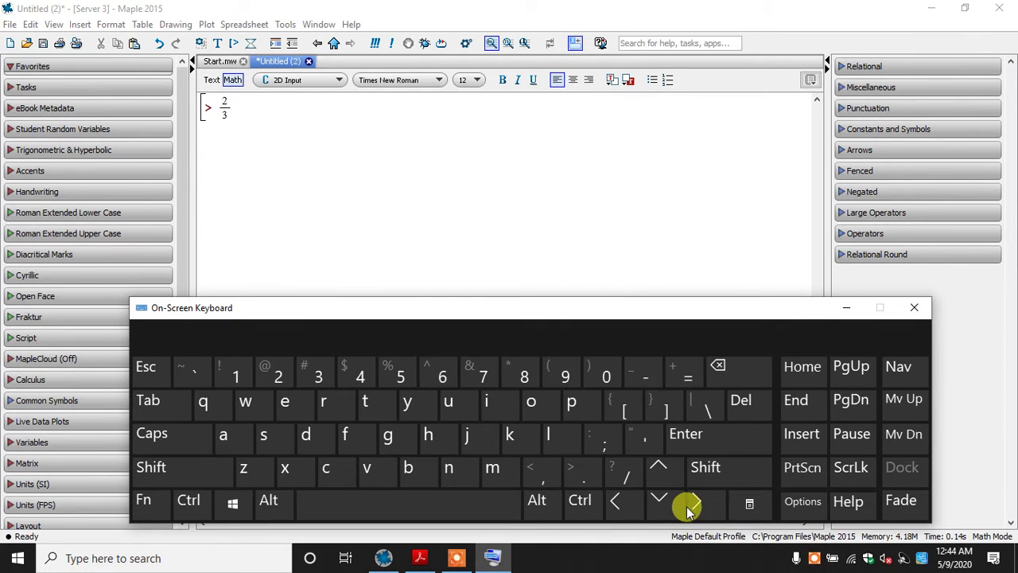
click(299, 127)
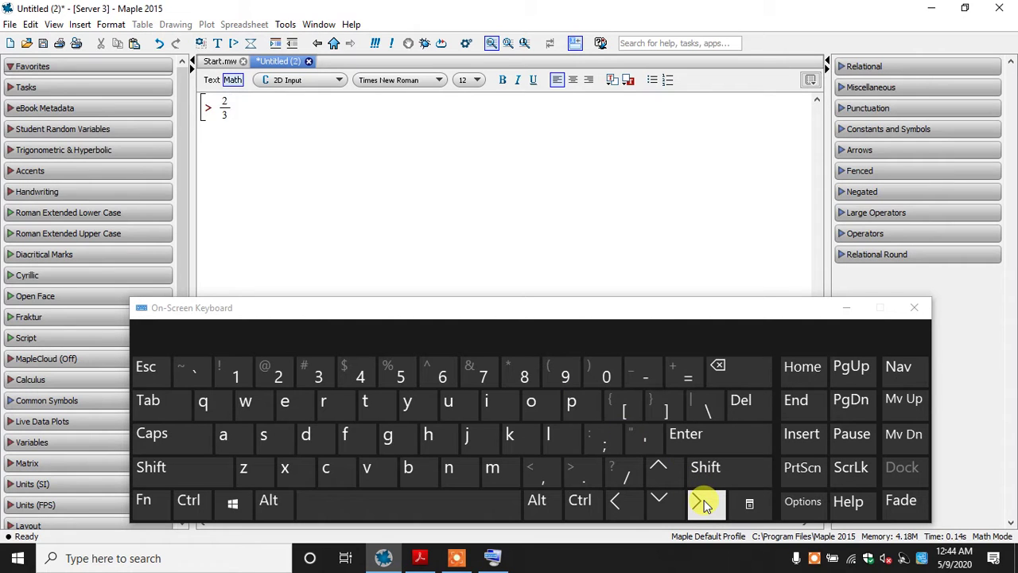
click(230, 103)
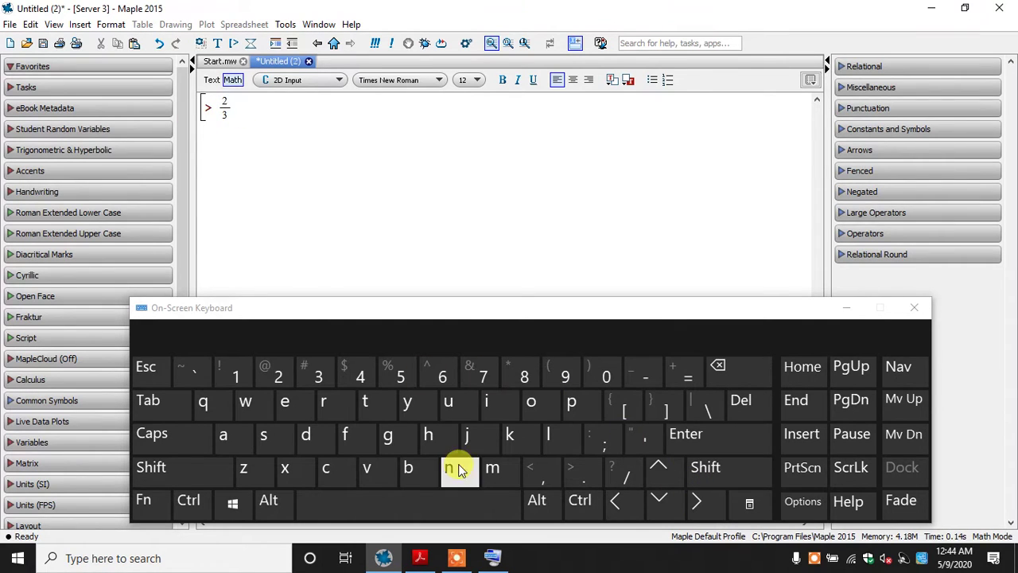
click(620, 501)
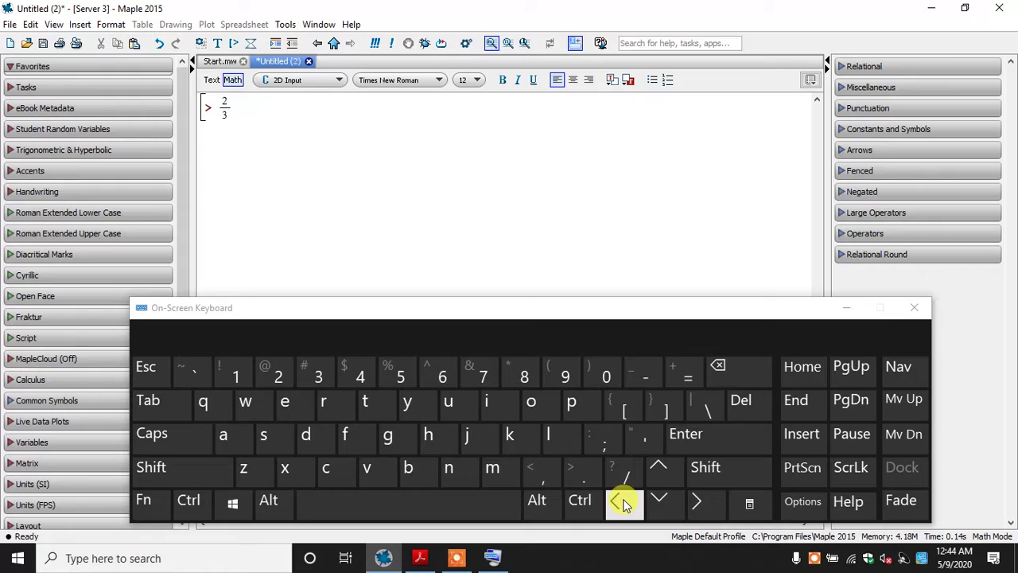
click(721, 507)
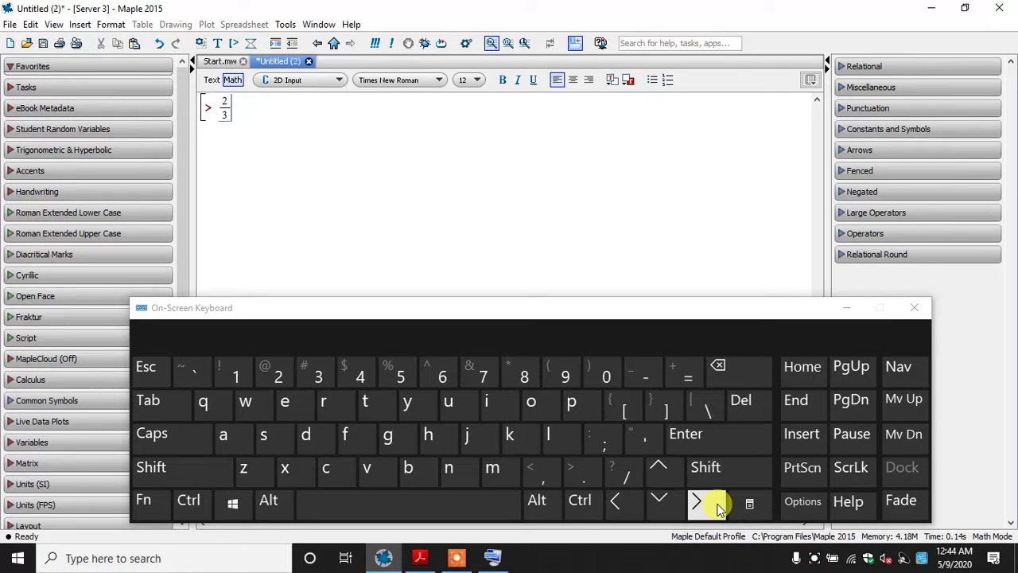
click(846, 308)
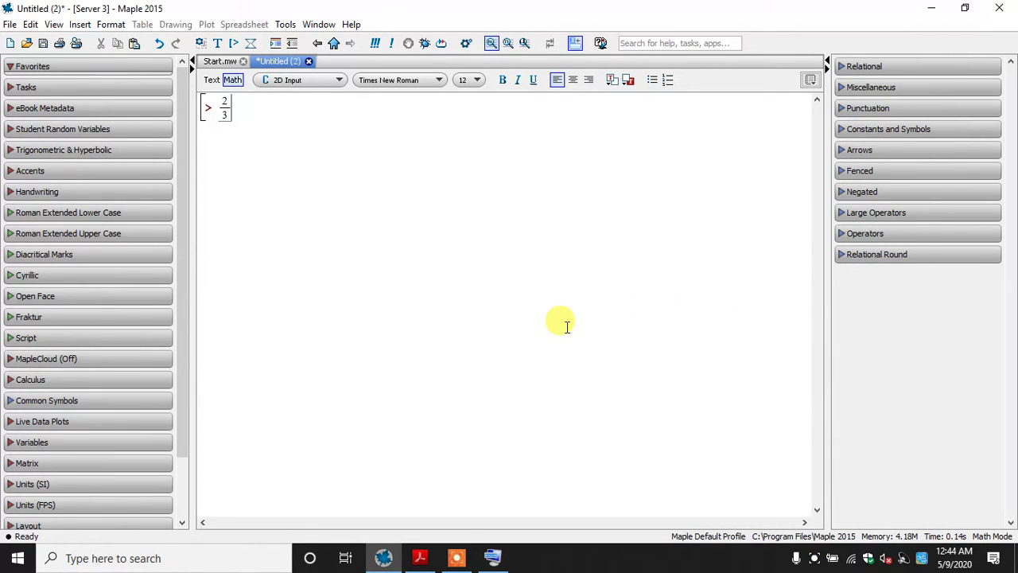
Complete the expression as 2/3 + 3/5; and evaluate it
text(+)
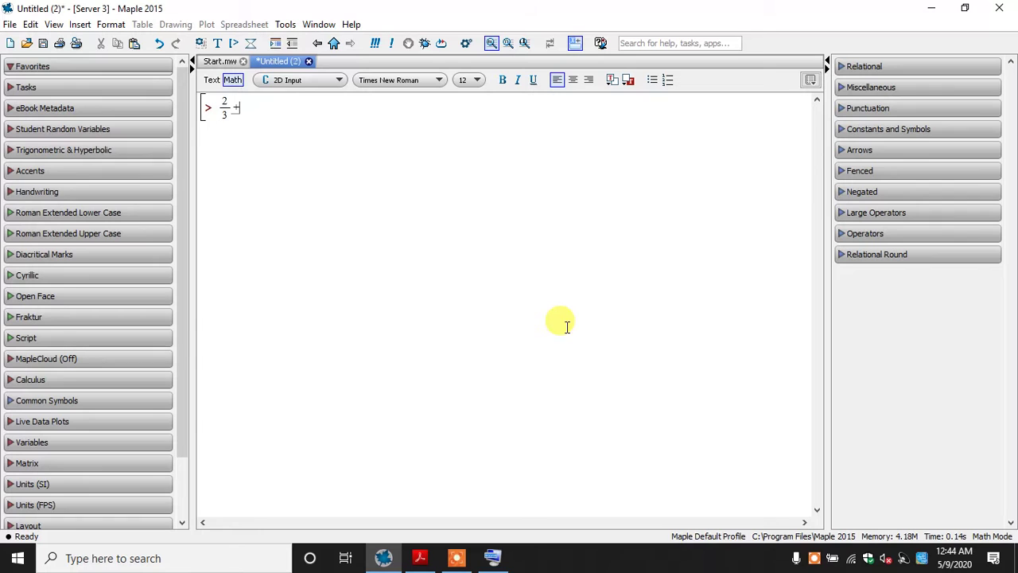
click(416, 559)
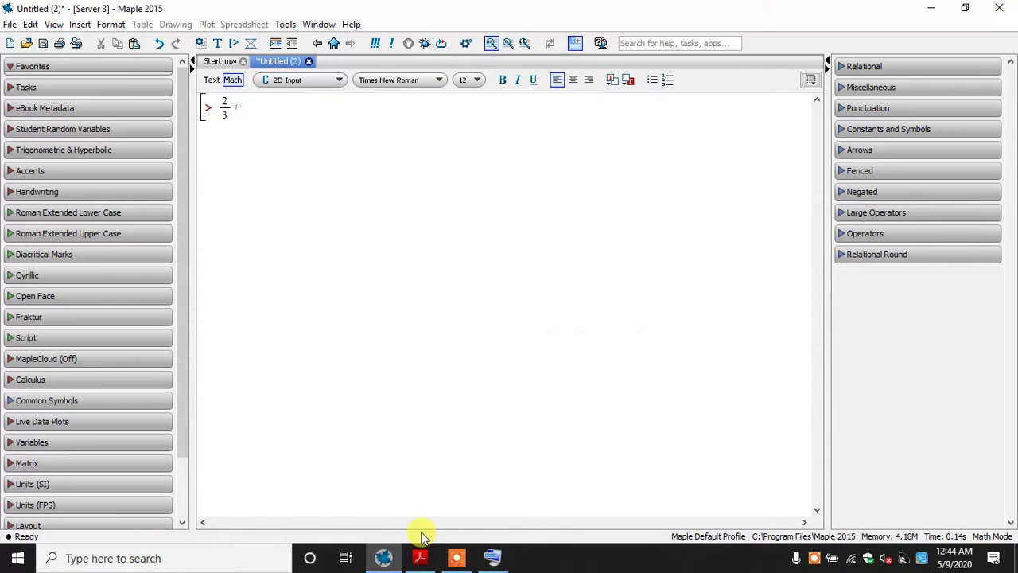
text(3/5)
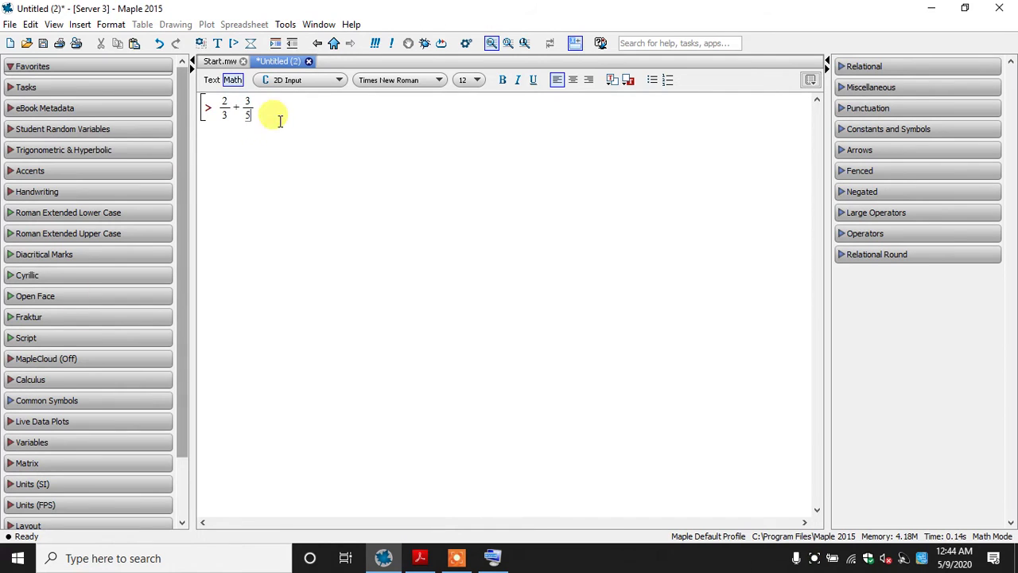
drag(242, 106, 256, 106)
click(258, 110)
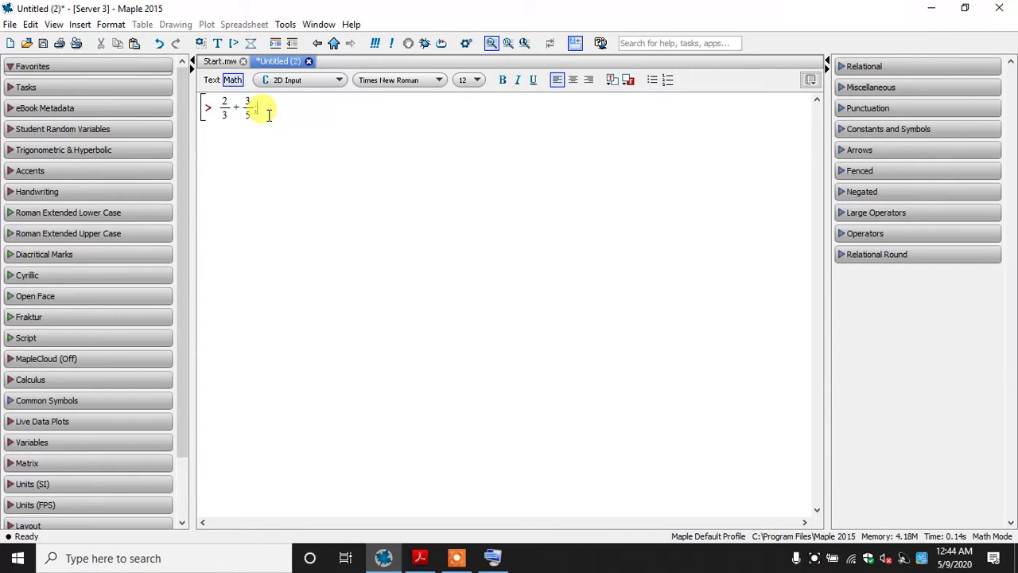
key(Return)
Consult the book's second example, then enter 7 - 11/5; at the next worksheet prompt and evaluate it
click(419, 558)
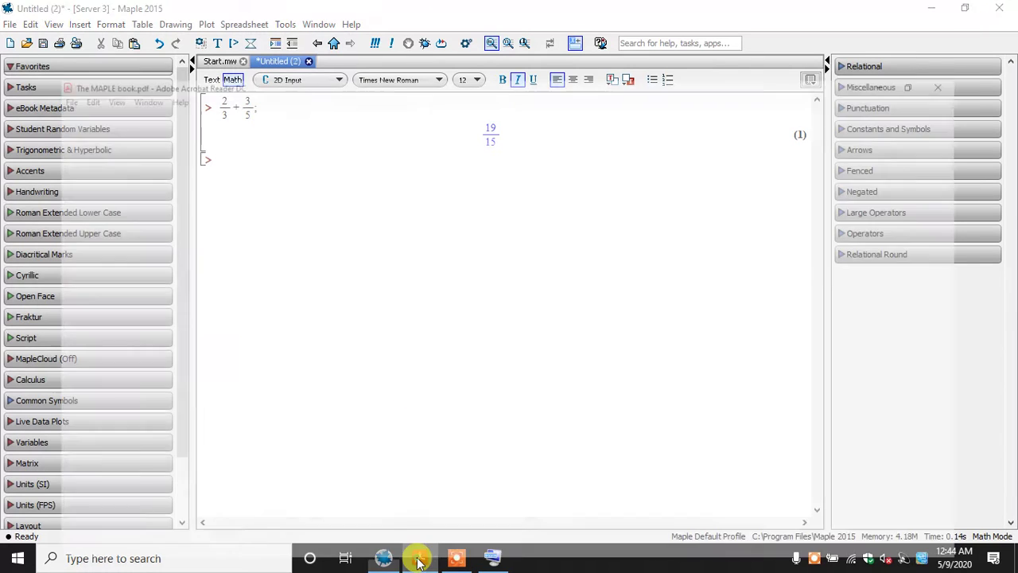
click(419, 558)
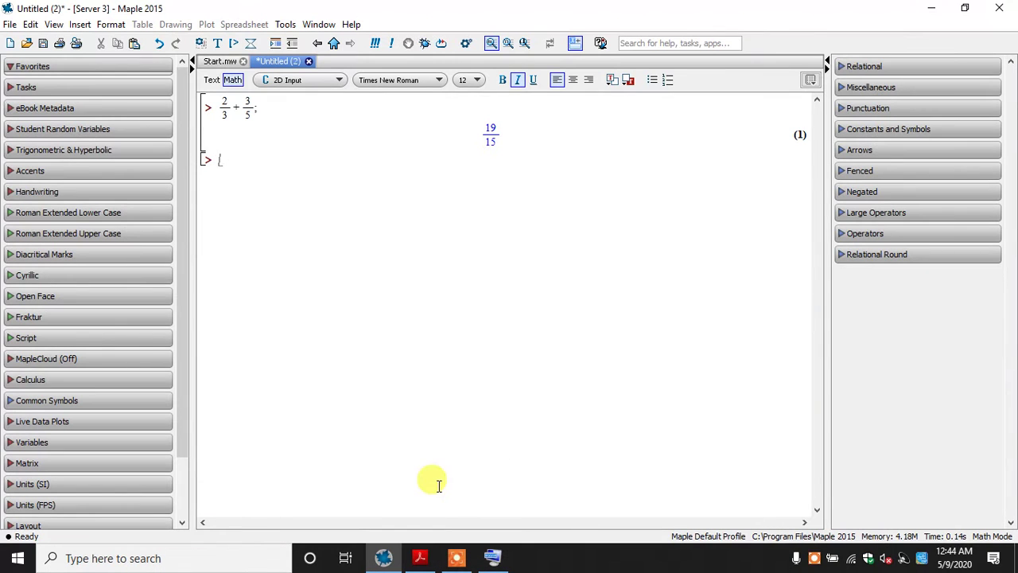
text(7-11/5)
key(Right)
text(;)
key(Return)
Consult the book's third exact arithmetic example and enter 12^20 at the next Maple prompt, using the On-Screen Keyboard for the exponent
click(421, 559)
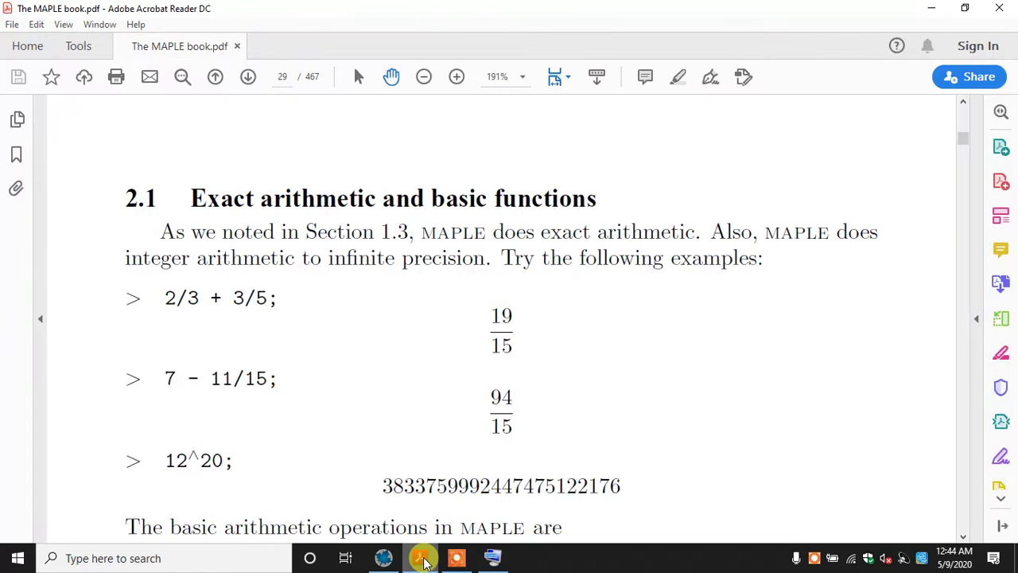
click(421, 559)
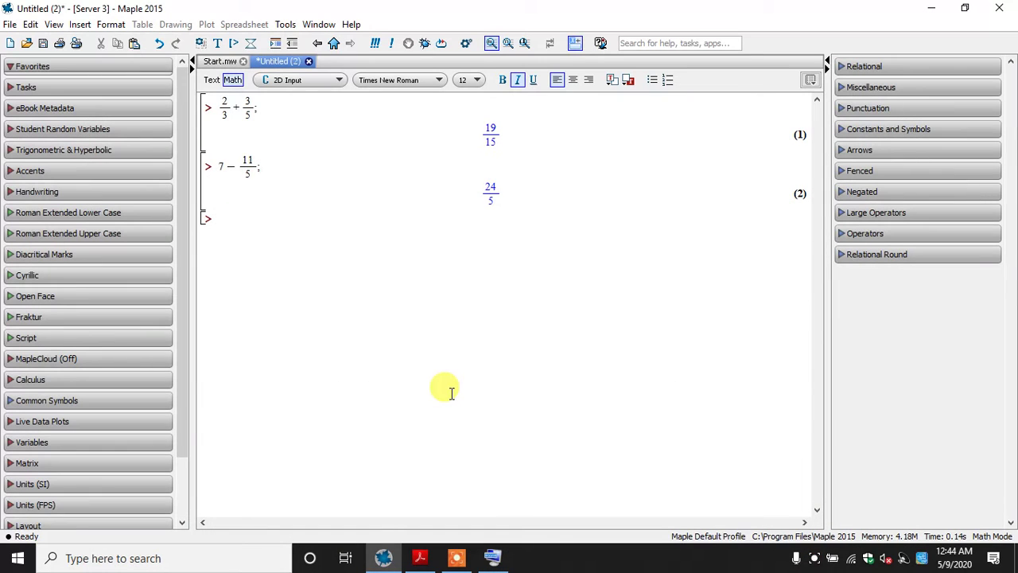
text(12)
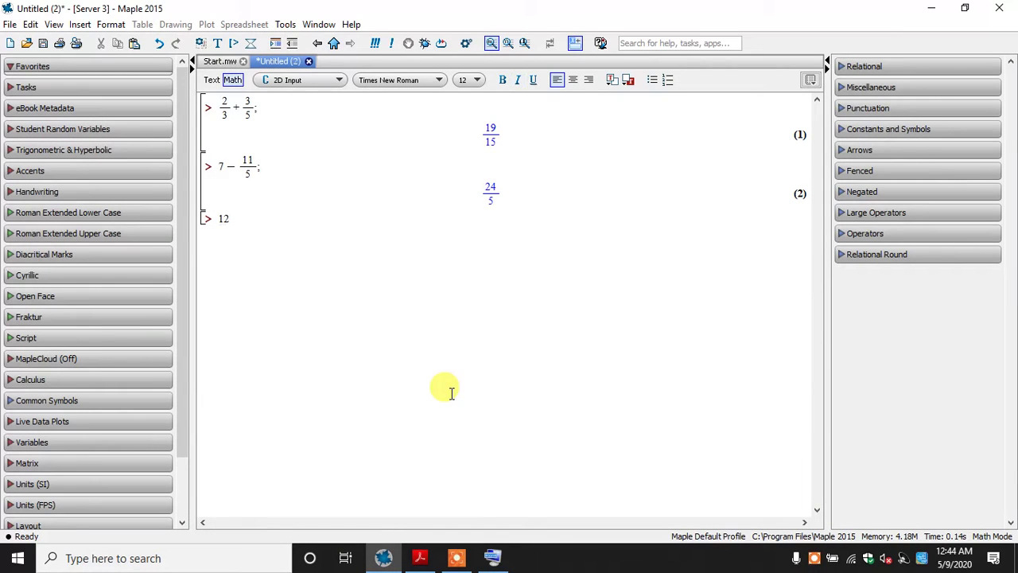
click(493, 558)
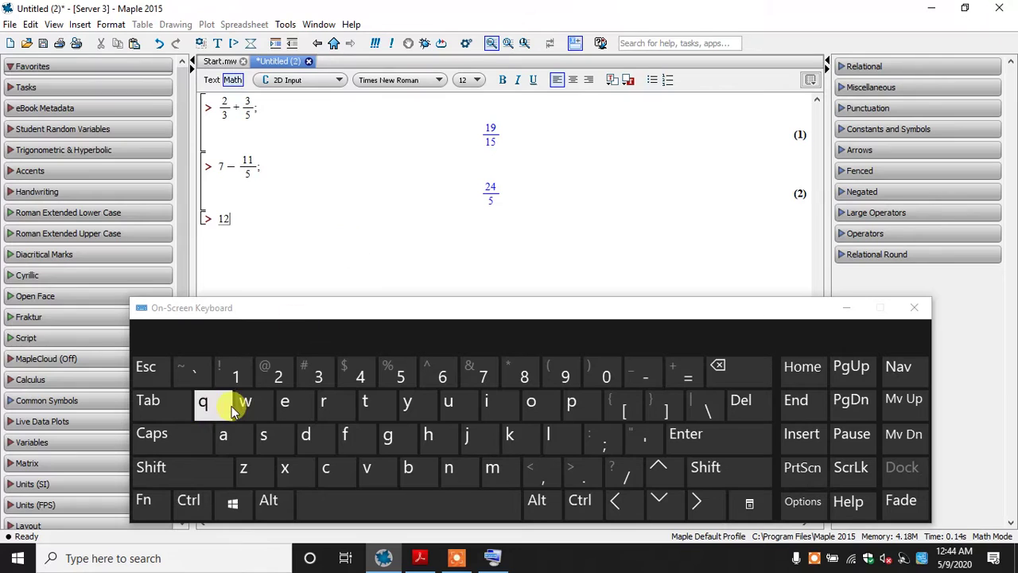
click(198, 468)
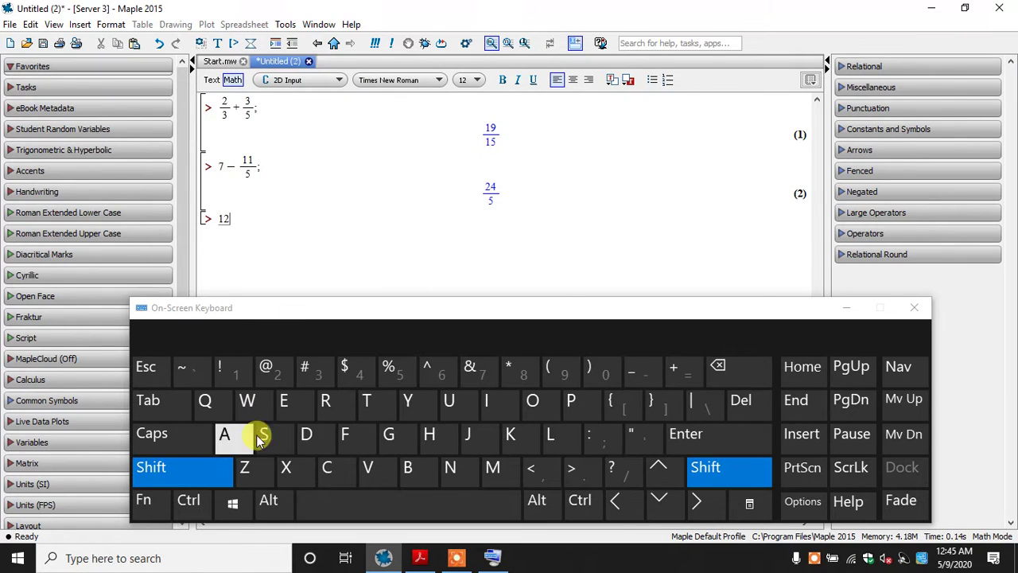
click(438, 368)
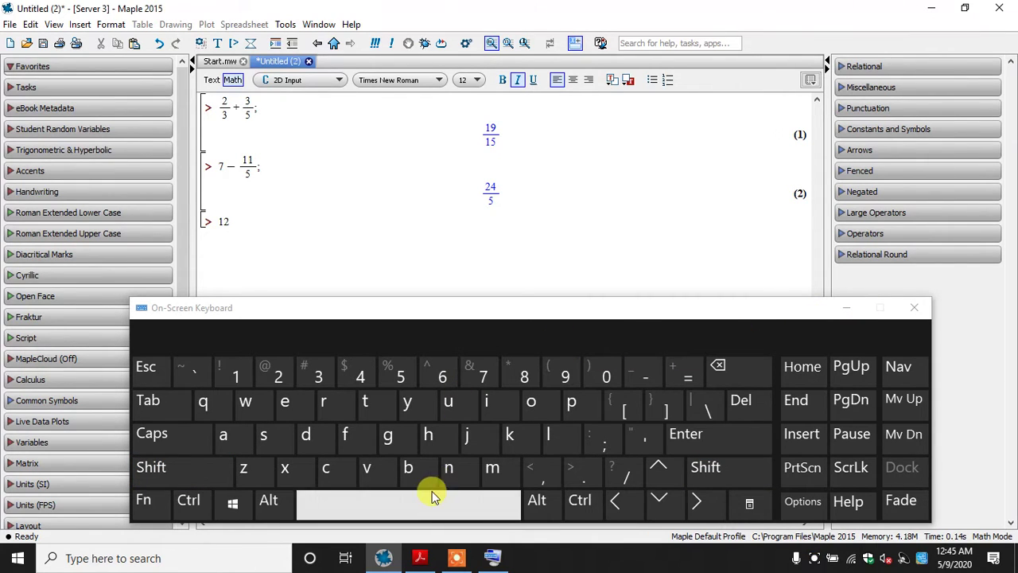
click(271, 373)
click(610, 379)
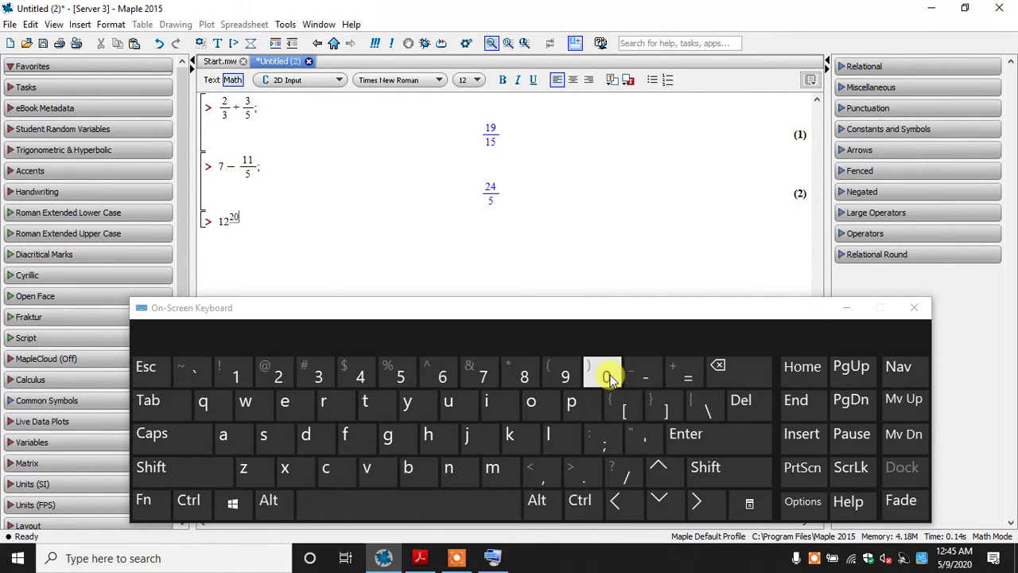
Move the cursor out of the exponent, minimize the On-Screen Keyboard, and complete and evaluate the expression as 12^20;
click(704, 509)
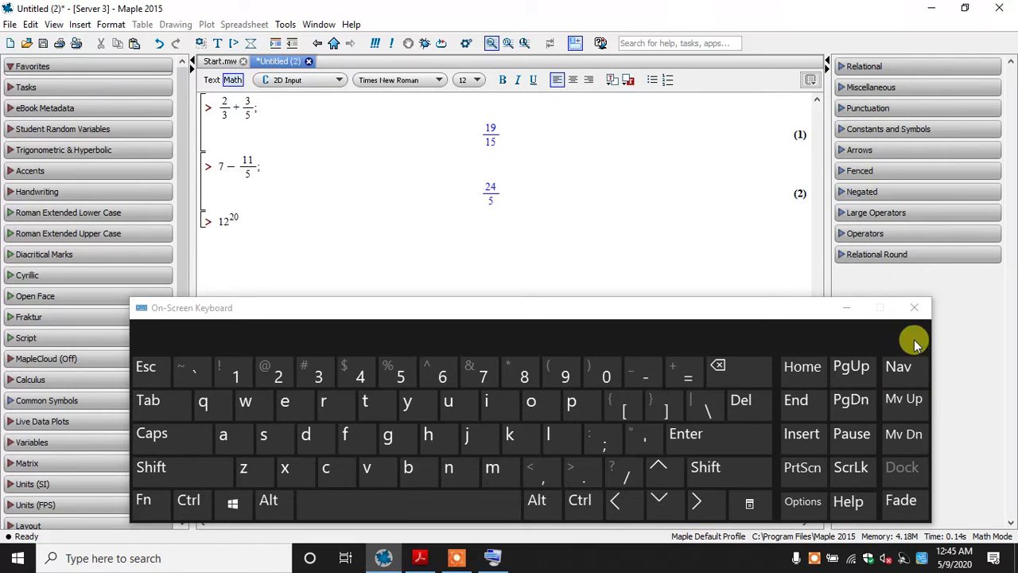
click(856, 312)
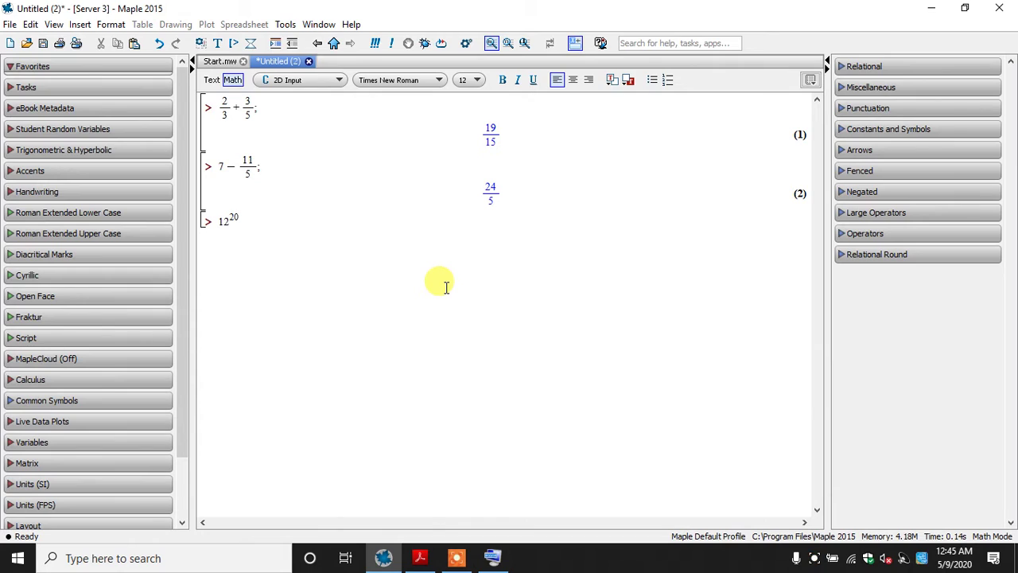
text(;)
key(Return)
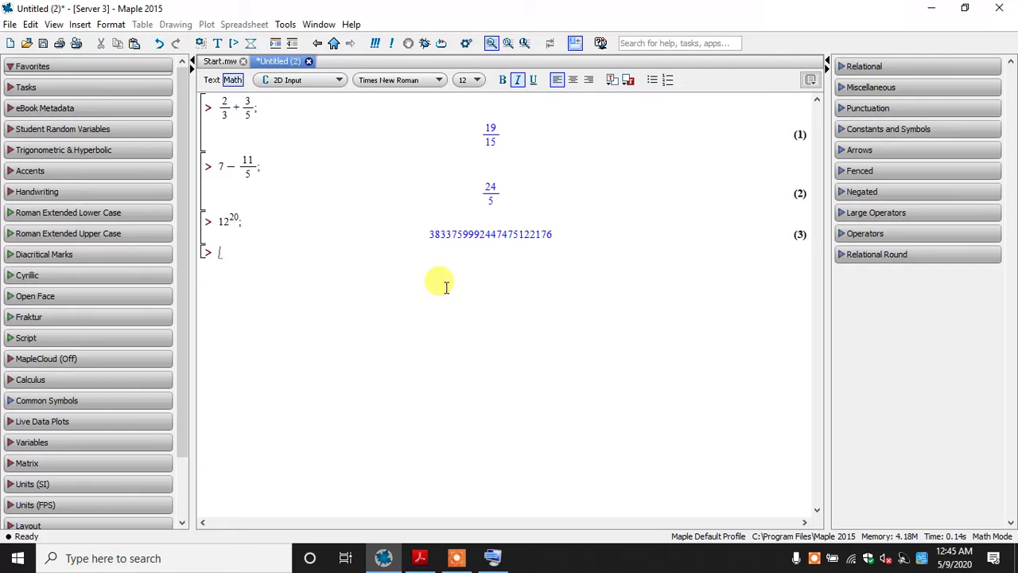
Evaluate 2+5, 7+7; and 7*7; at successive worksheet prompts
text(2+5)
key(Return)
text(7 + 7;)
key(Return)
text(7)
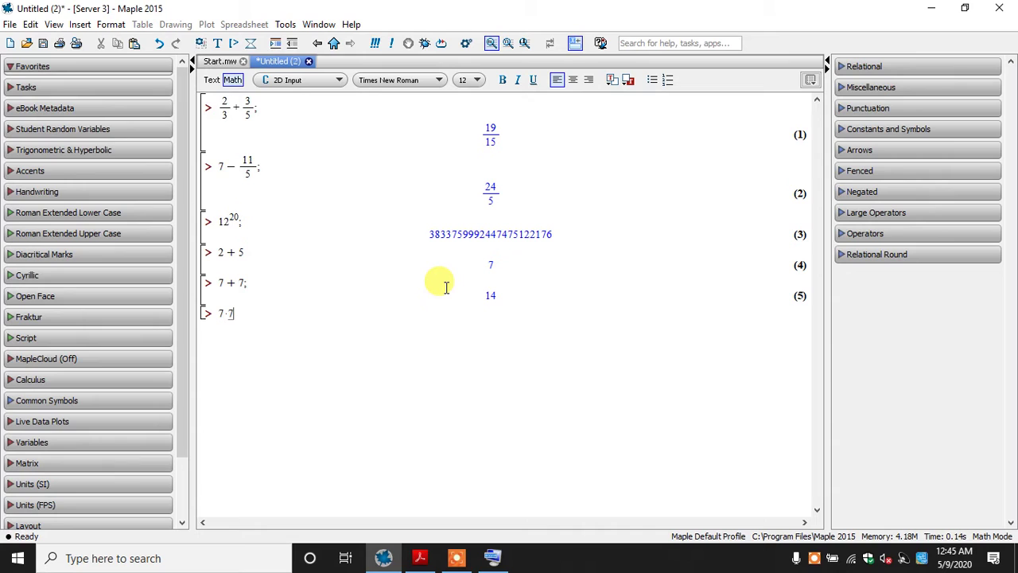
text(*7;)
key(Return)
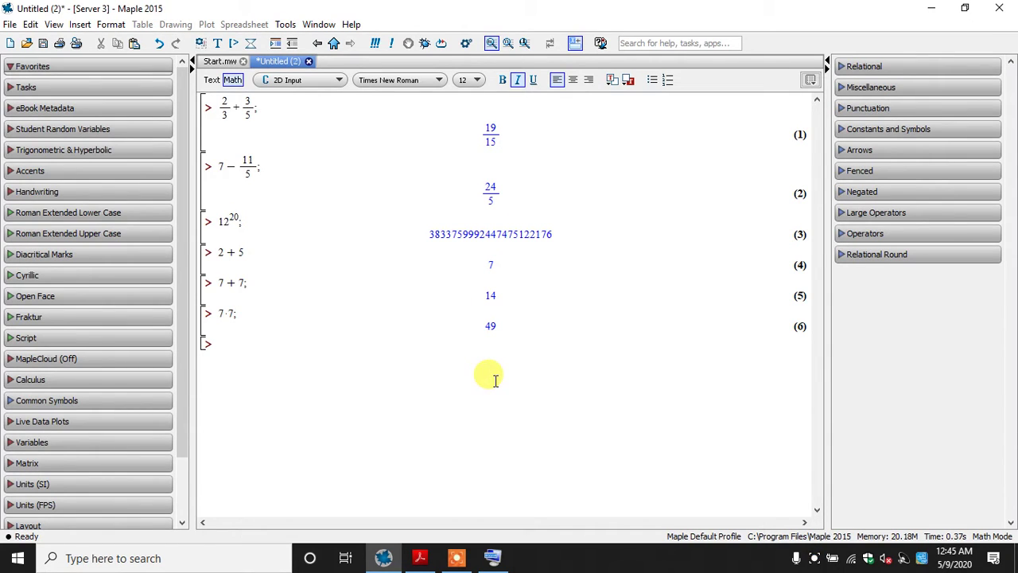
Examine the book's lists of arithmetic operations and basic mathematical functions in The MAPLE book PDF, through to section 2.2 on floating-point arithmetic
click(422, 555)
scroll(400, 155, down, 5)
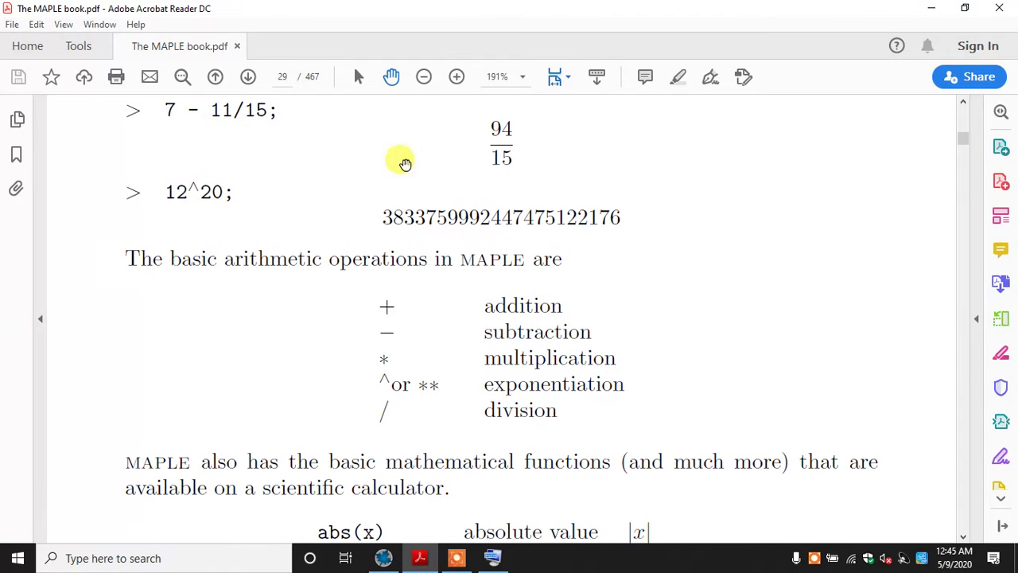
scroll(509, 358, down, 1)
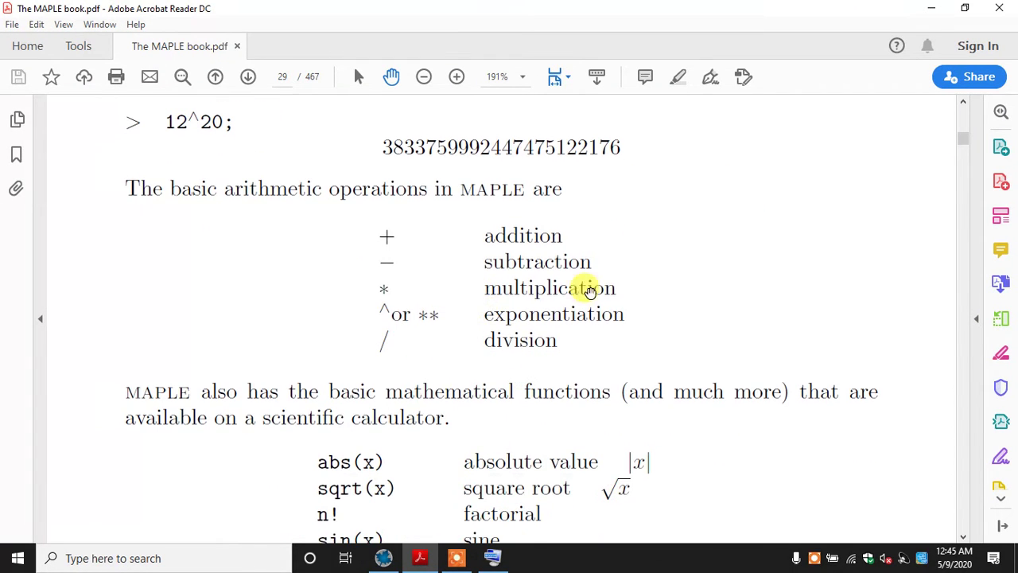
scroll(454, 342, down, 4)
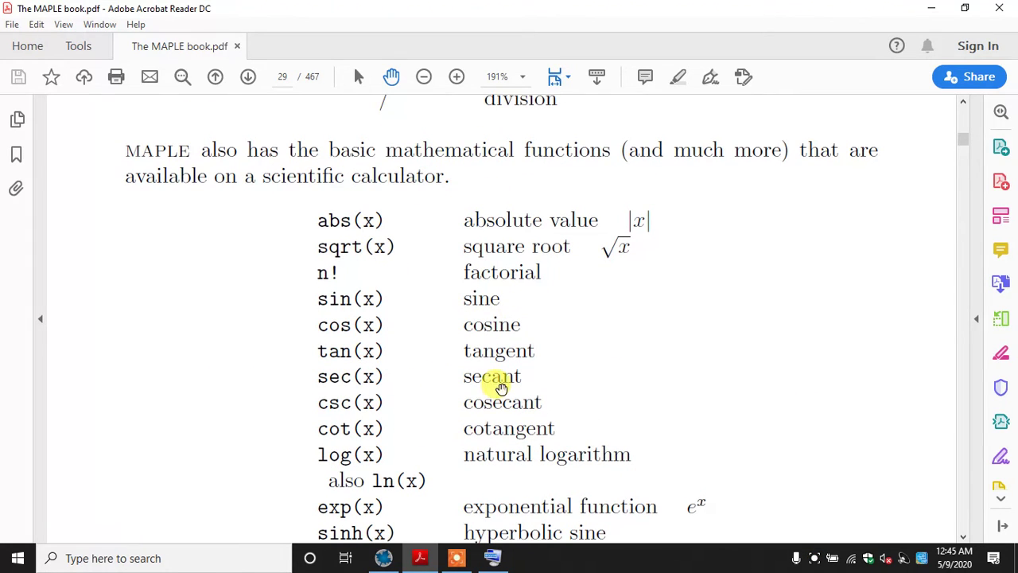
scroll(495, 347, down, 1)
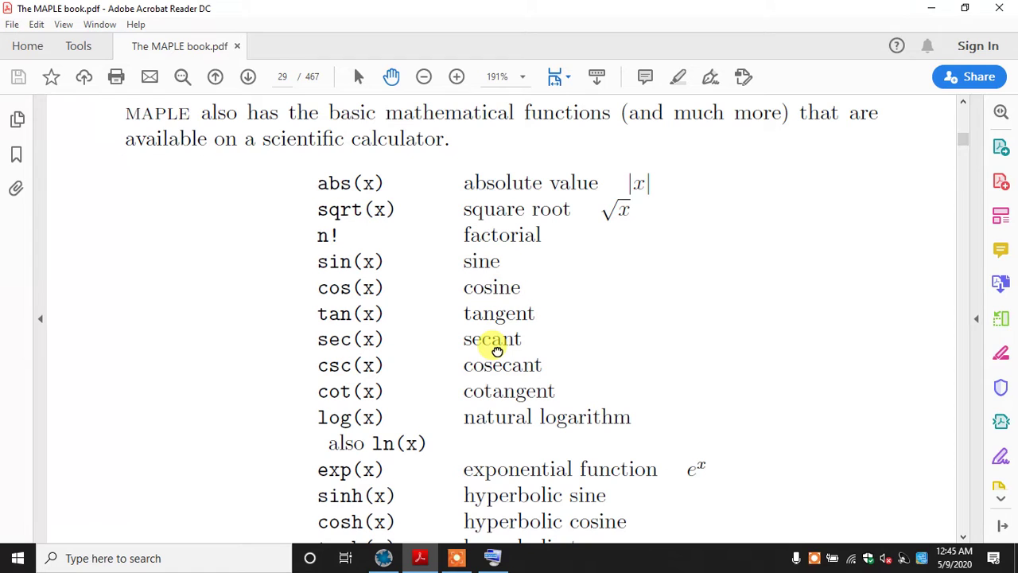
scroll(497, 350, down, 1)
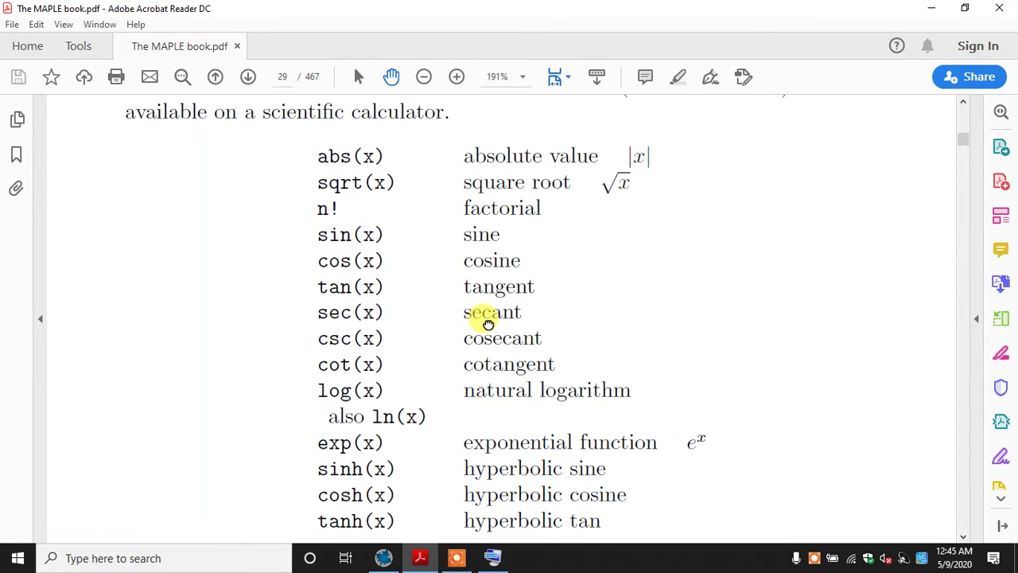
scroll(487, 322, down, 1)
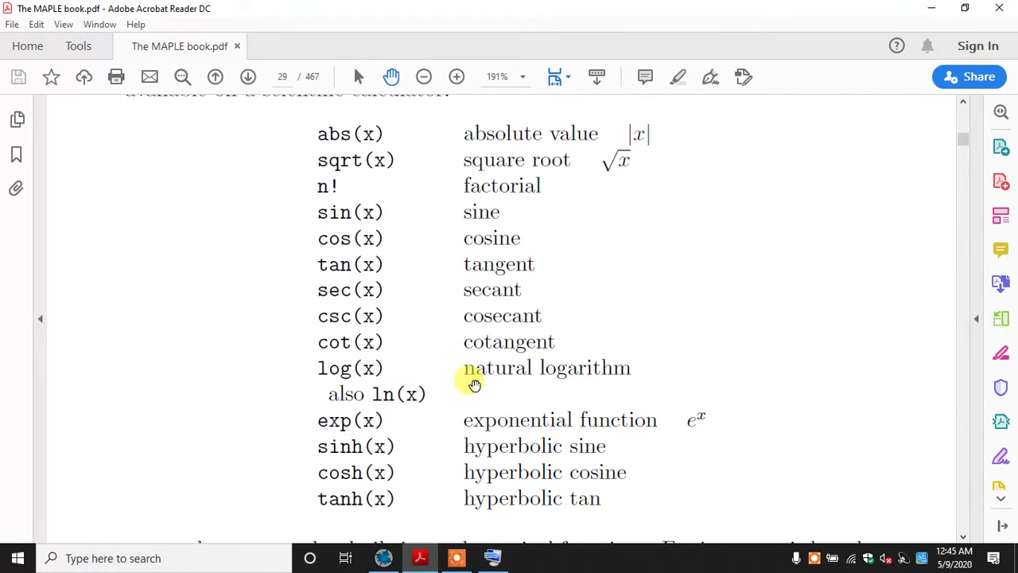
scroll(564, 350, up, 3)
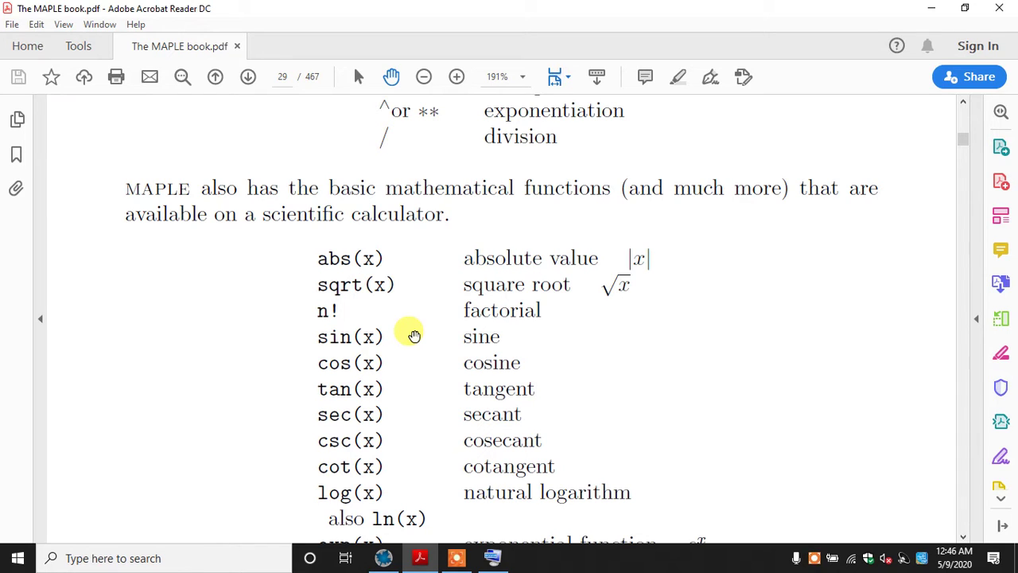
scroll(413, 335, down, 2)
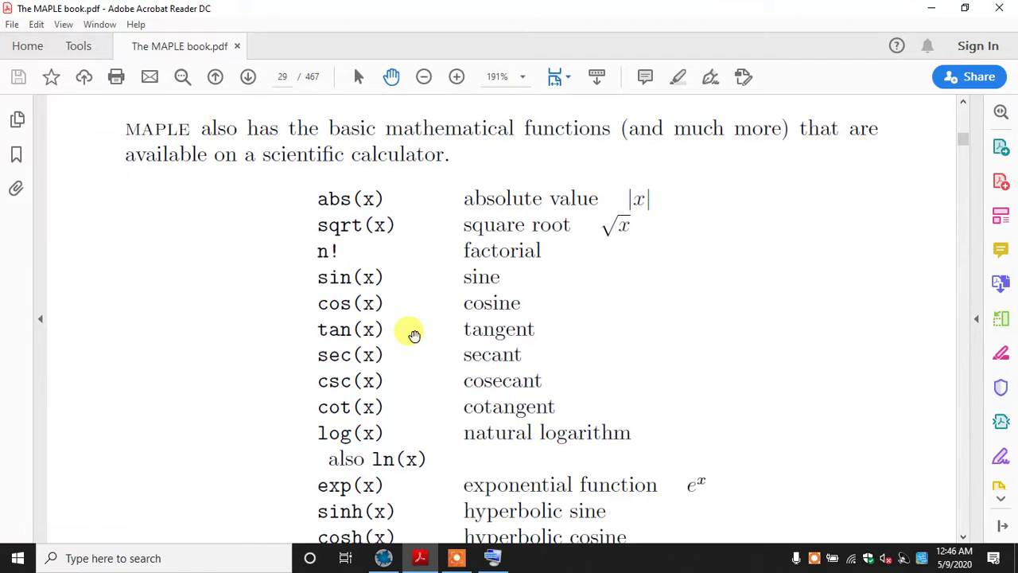
scroll(414, 335, down, 9)
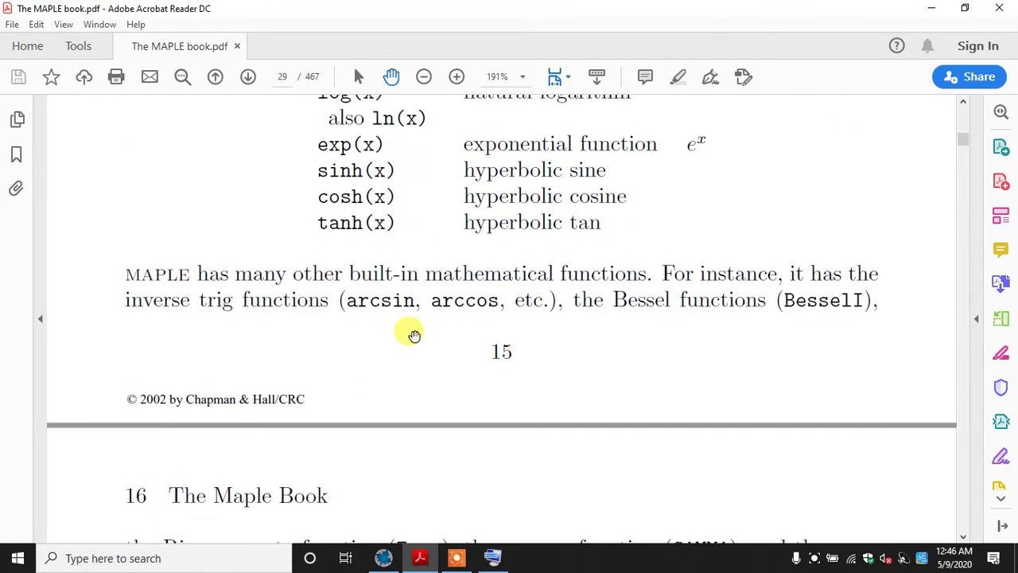
scroll(413, 335, down, 10)
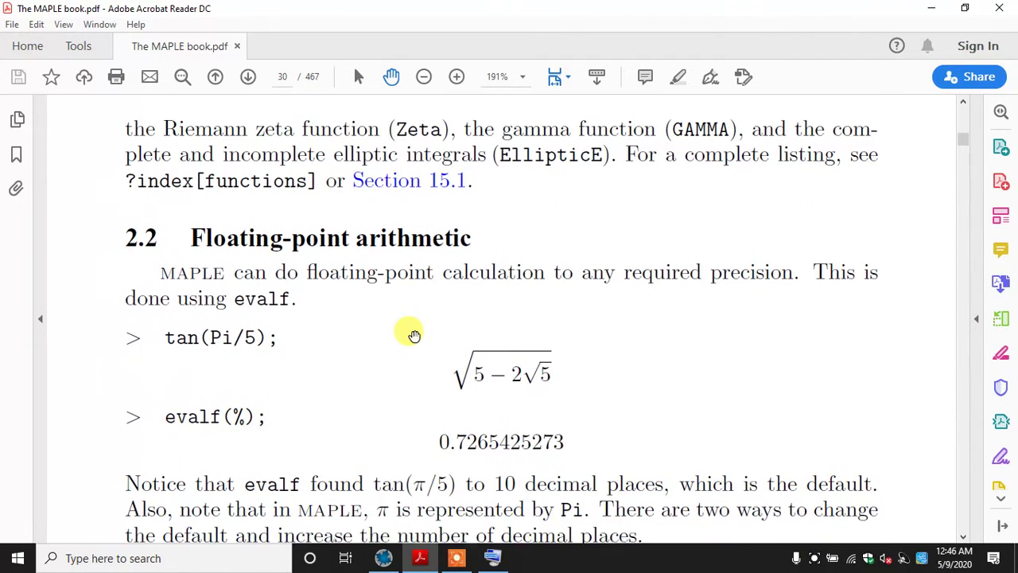
scroll(414, 335, down, 1)
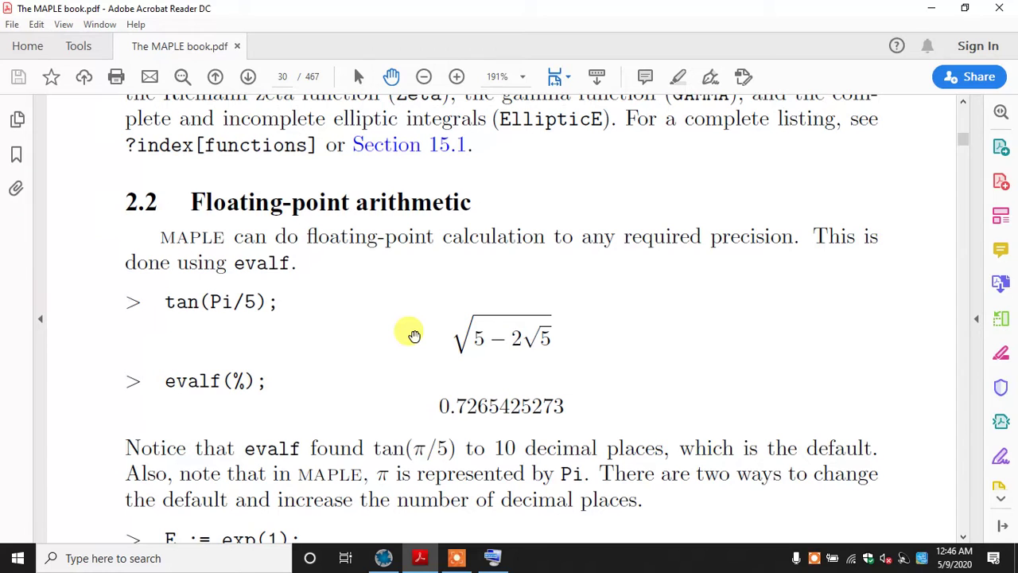
Return to the Maple worksheet and delete every calculation below 2/3 + 3/5;
click(383, 558)
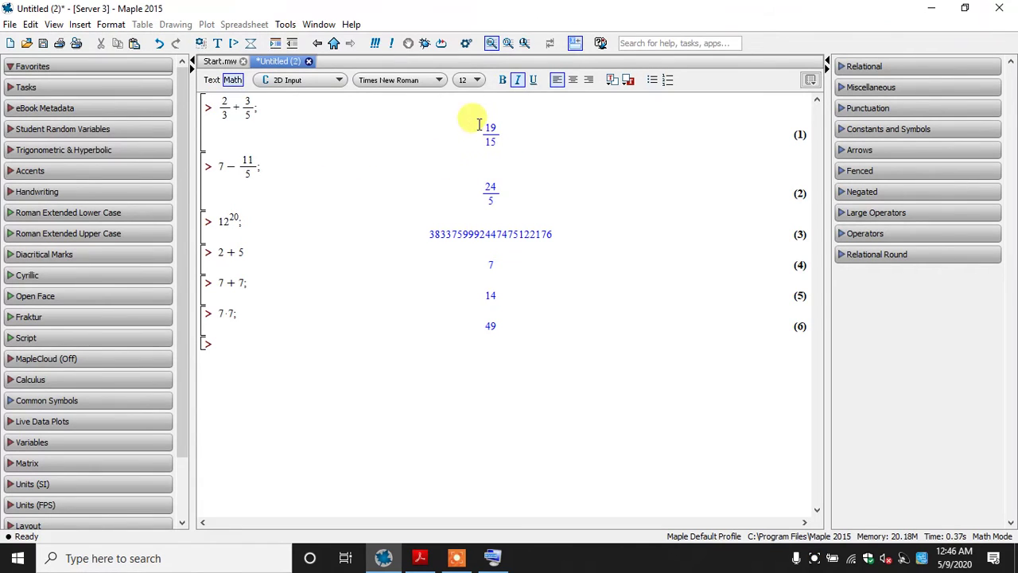
mouse_move(480, 122)
mouse_down()
mouse_move(503, 139)
mouse_move(481, 127)
mouse_up()
click(493, 147)
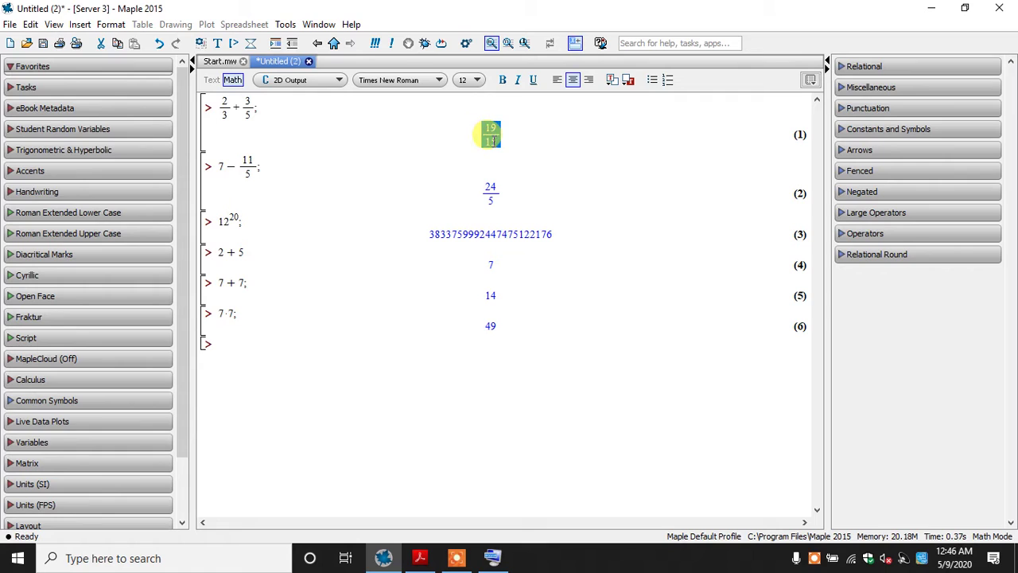
drag(525, 362, 220, 163)
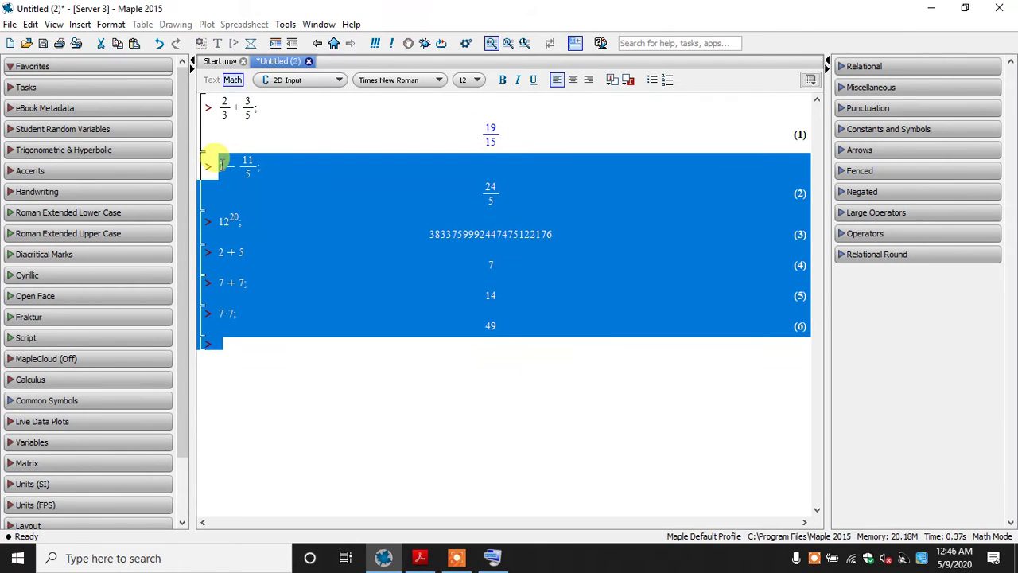
key(Delete)
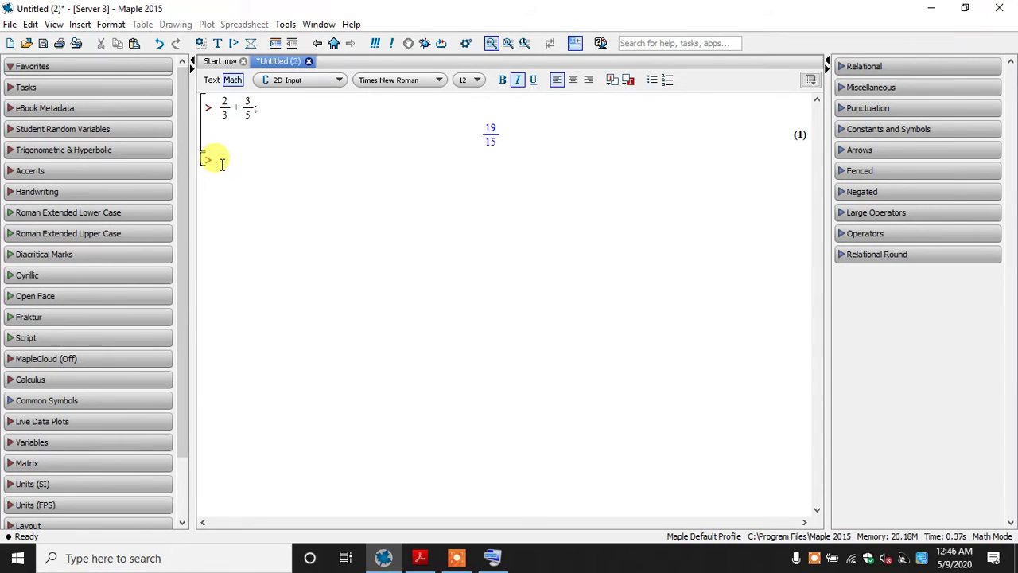
Enter evalf(2/3 + 3/5); at the empty prompt and evaluate it as a floating-point number
text(evalf)
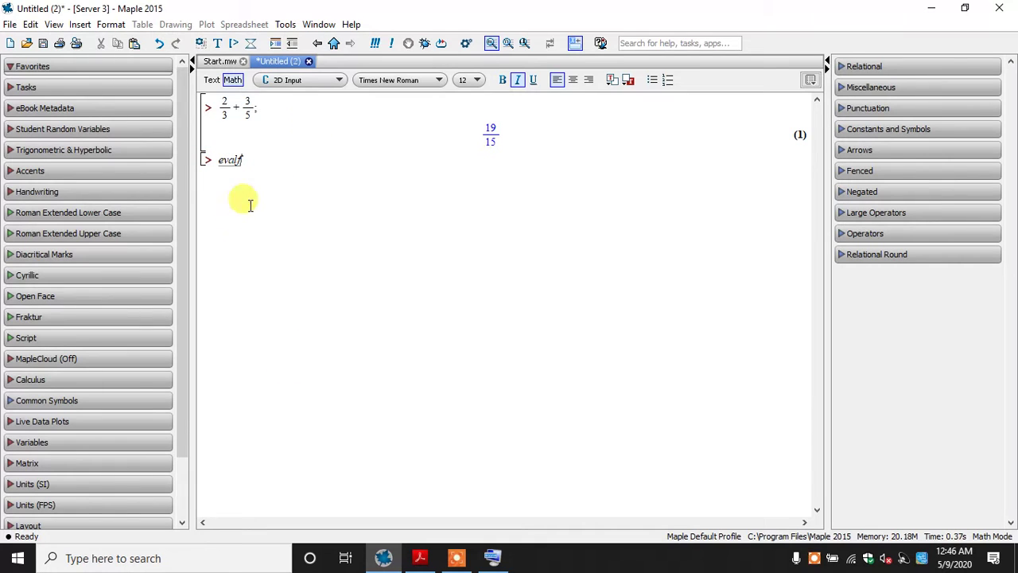
text(()
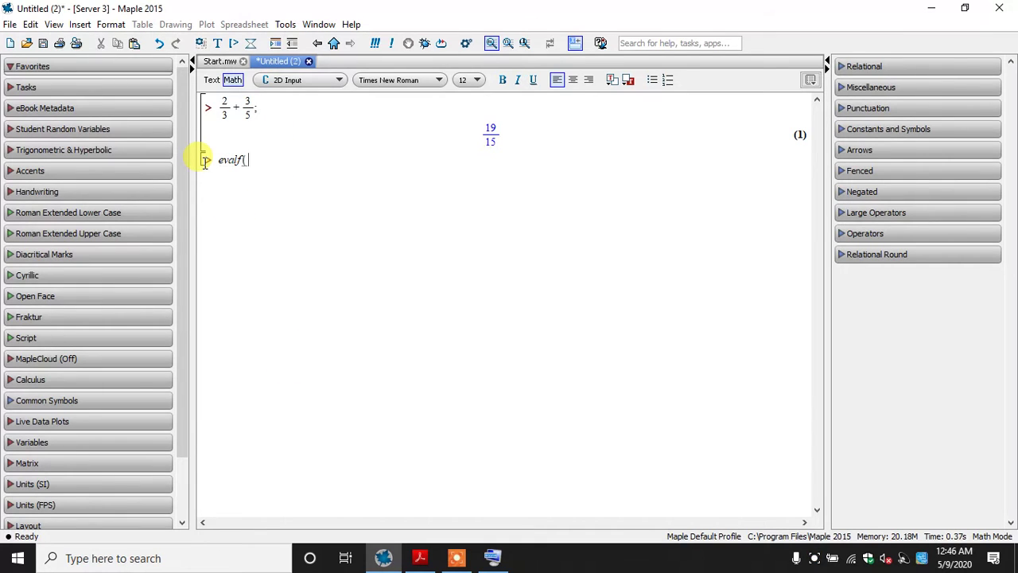
text(2/3)
key(Right)
text(+3/5)
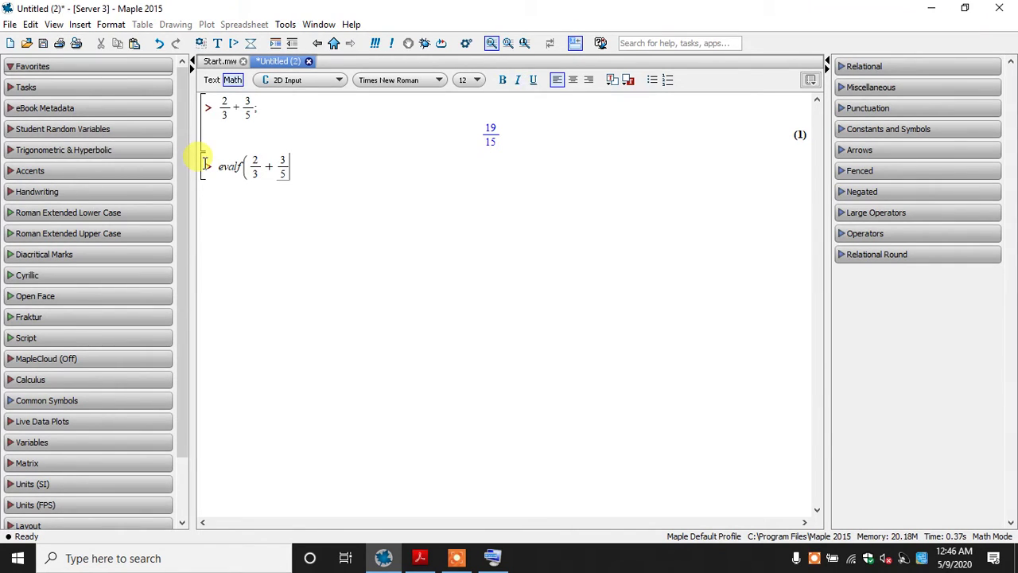
key(Right)
text())
key(Return)
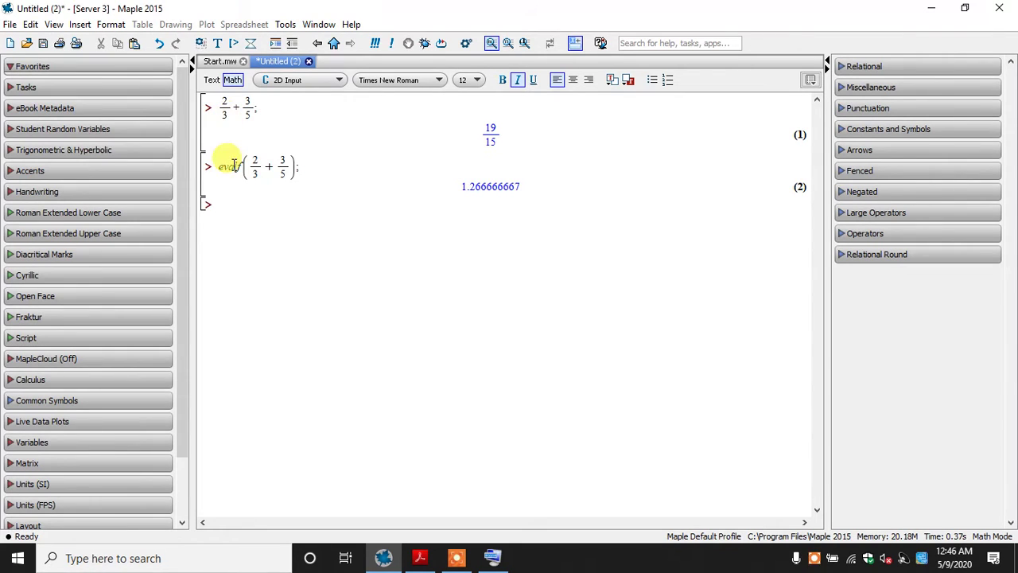
Delete the evalf(2/3 + 3/5); calculation from the worksheet
triple_click(213, 165)
click(216, 165)
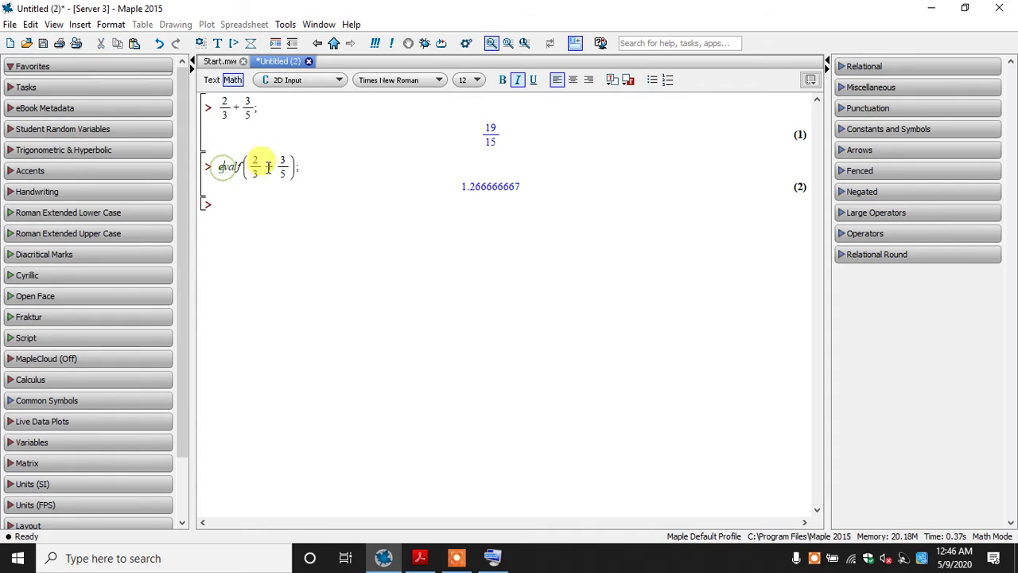
double_click(282, 169)
click(282, 169)
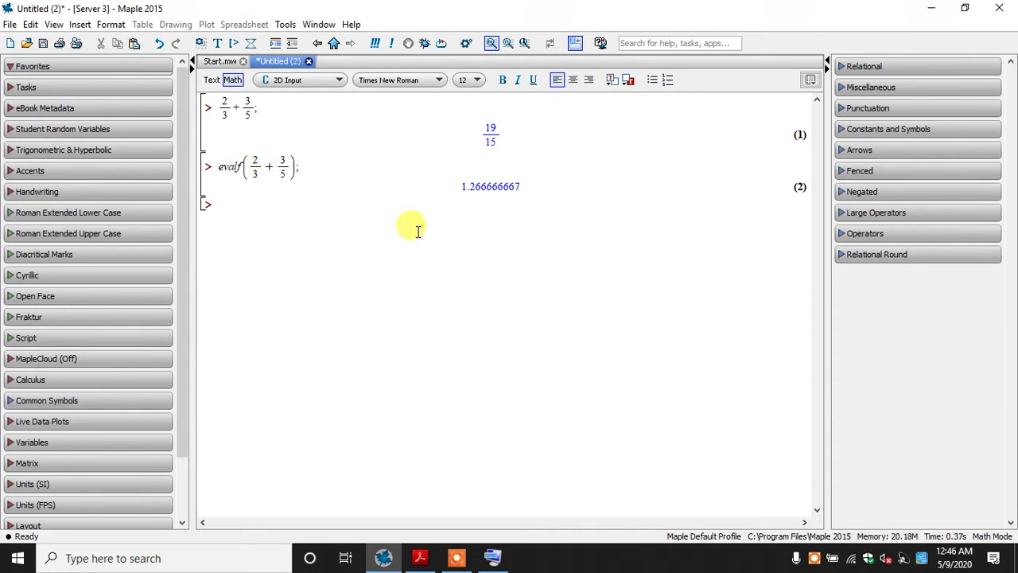
click(203, 167)
key(Delete)
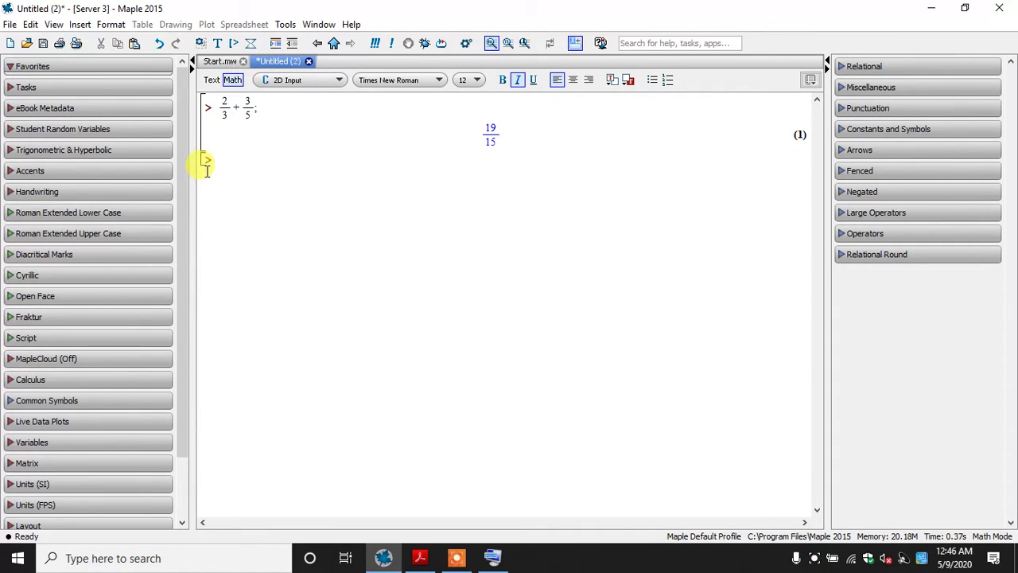
Enter evalf(19/15); at the empty prompt and evaluate it as a floating-point number
text(evalf(19/15)
key(Right)
text())
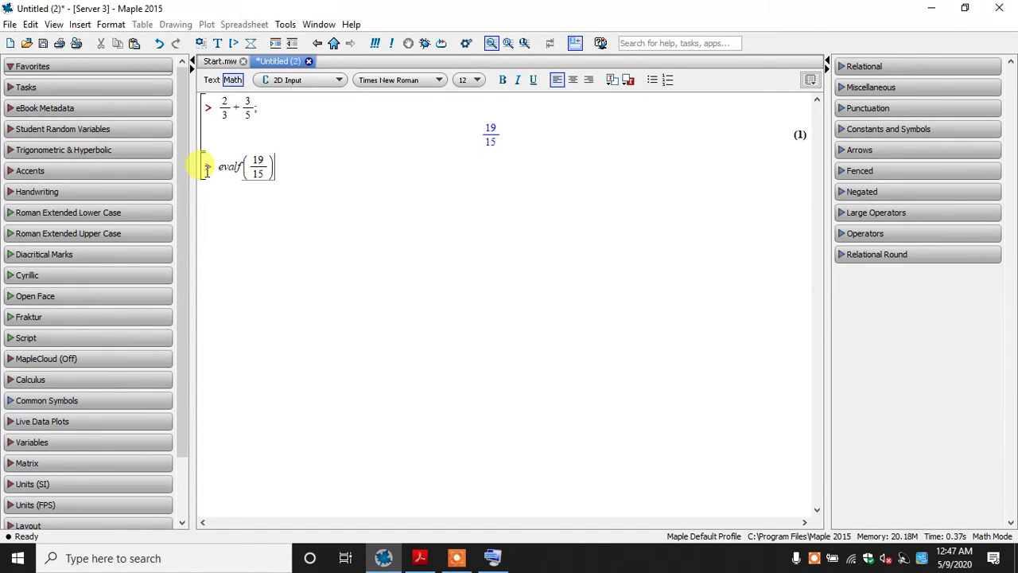
text(;)
key(Return)
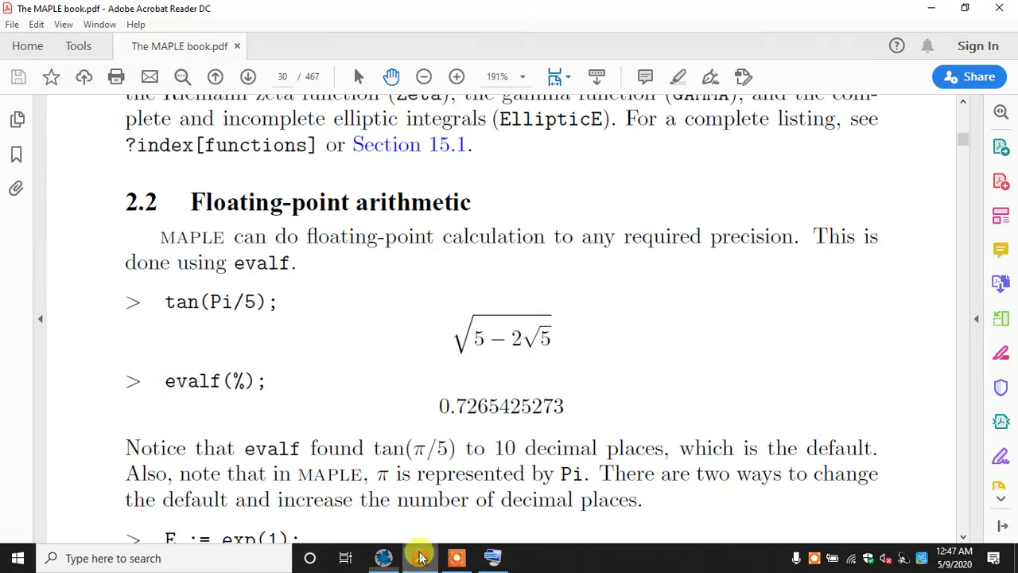
Check section 2.2 of The MAPLE book PDF, return to the Maple worksheet, and evaluate sin(Pi/2); at the empty prompt
click(421, 555)
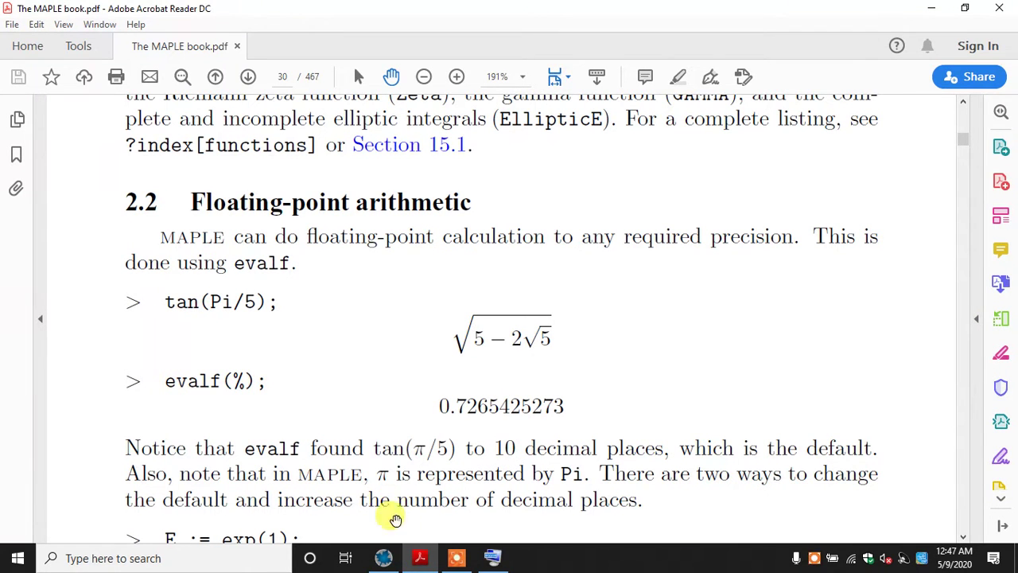
click(418, 556)
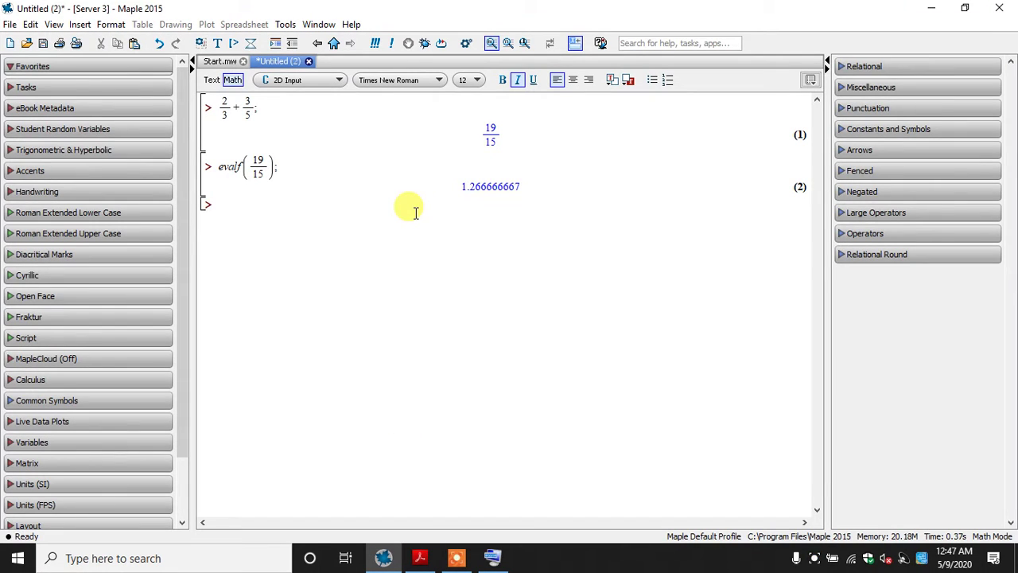
text(sin(Pi/2)
key(Right)
text();)
key(Return)
Try evaluating sin(90); below the sin(Pi/2) calculation, and delete that attempt from the worksheet
text(sin()
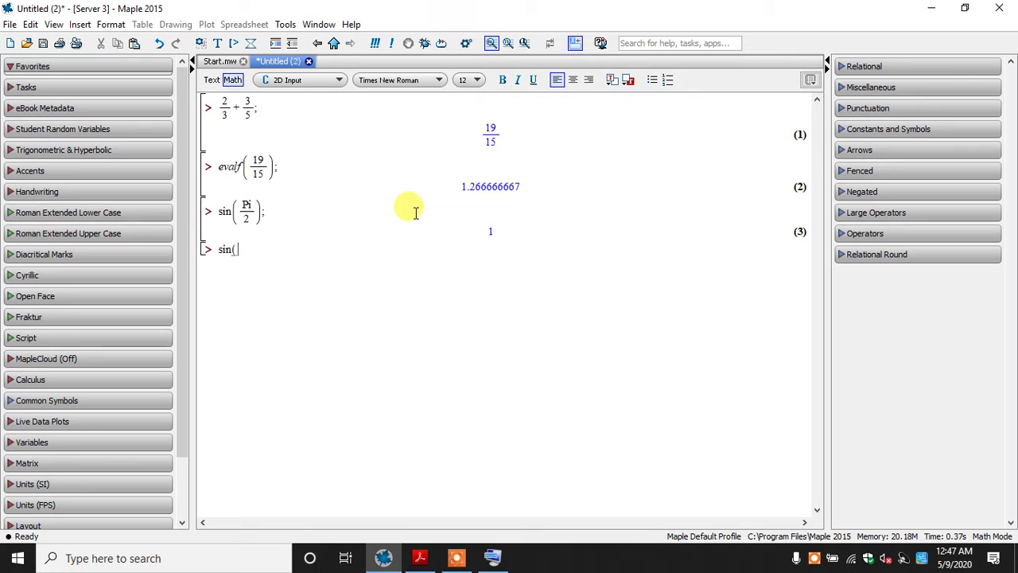
text(90);)
key(Return)
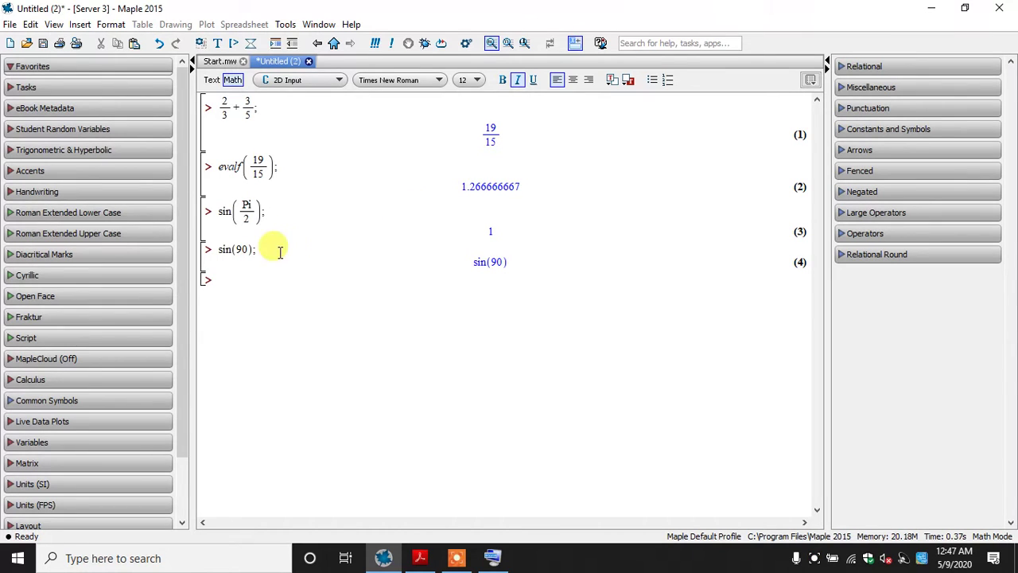
drag(257, 282, 219, 250)
key(Delete)
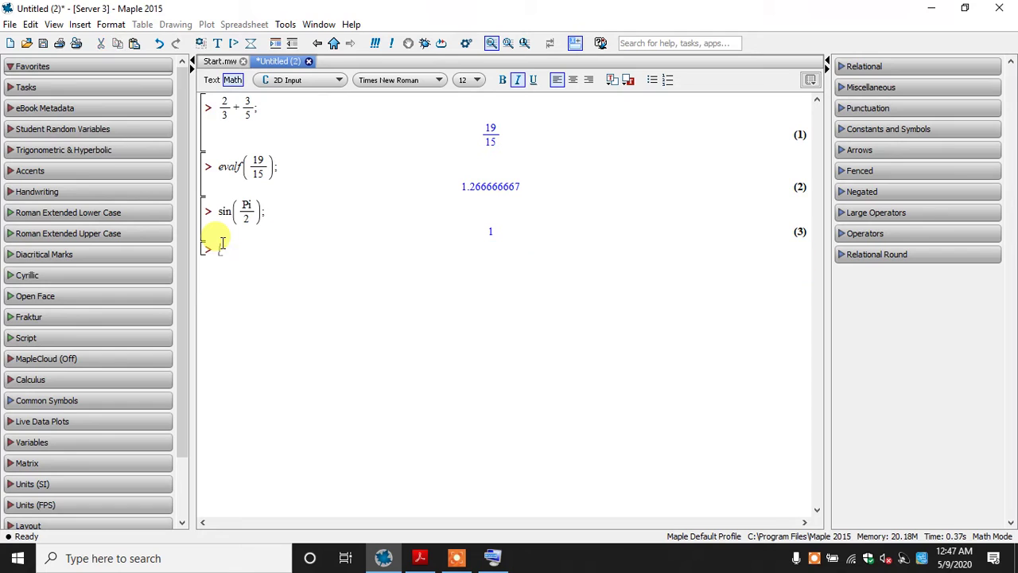
Enter tan(Pi/5); with Pi/5 as a proper fraction and evaluate it
text(tan(Pi/5);)
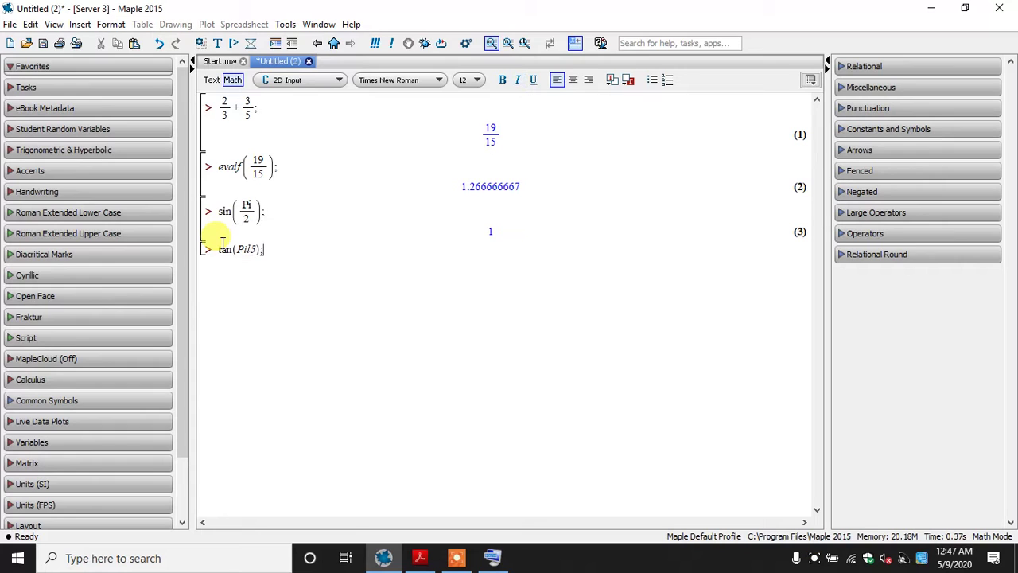
key(Left)
key(Left)
key(BackSpace)
text(/)
key(BackSpace)
text(/5)
key(Return)
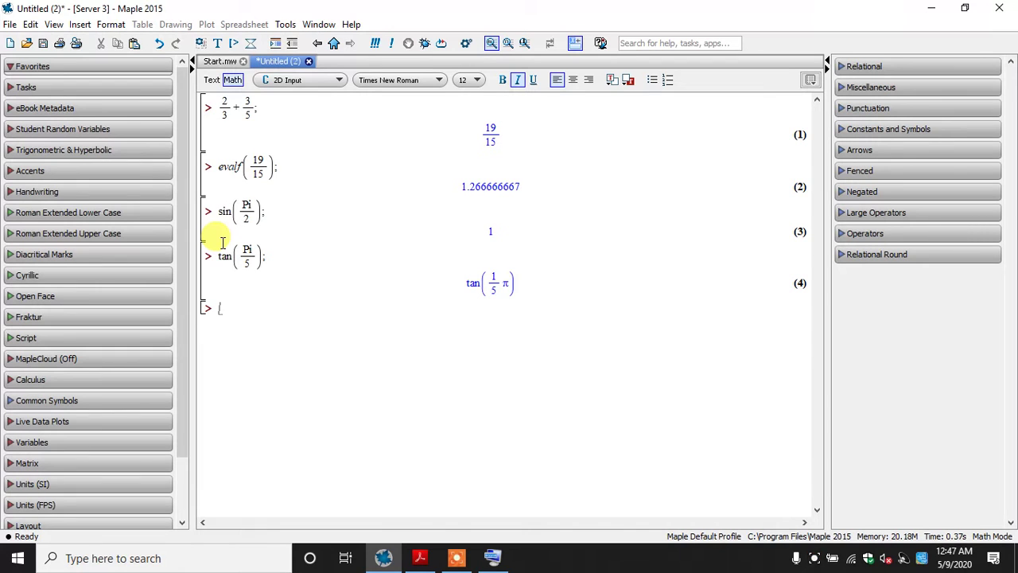
Build evalf(tan(Pi/5)); by copying tan(Pi/5) from the line above, and evaluate it
text(evalf()
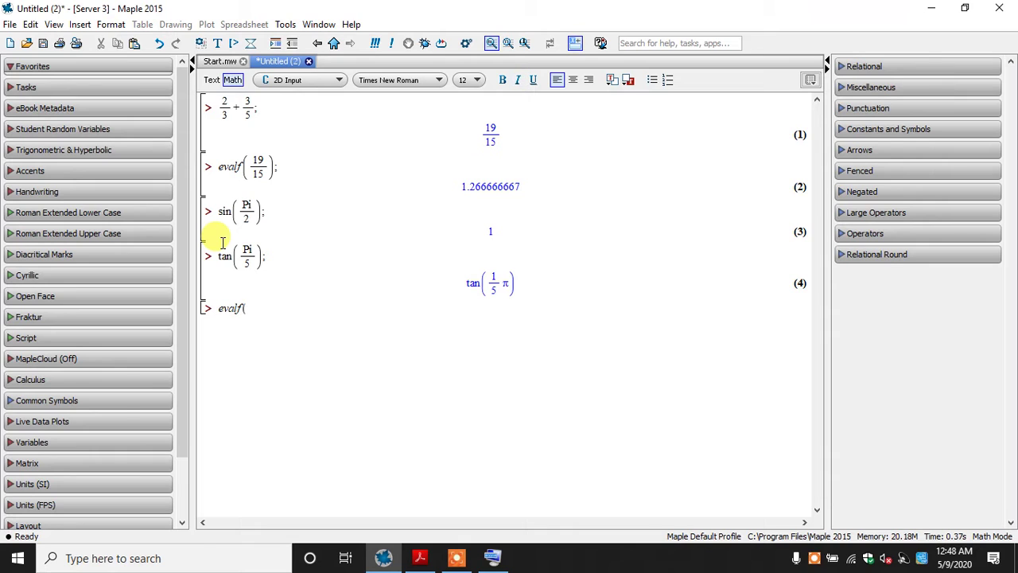
drag(266, 258, 214, 255)
key(ctrl+c)
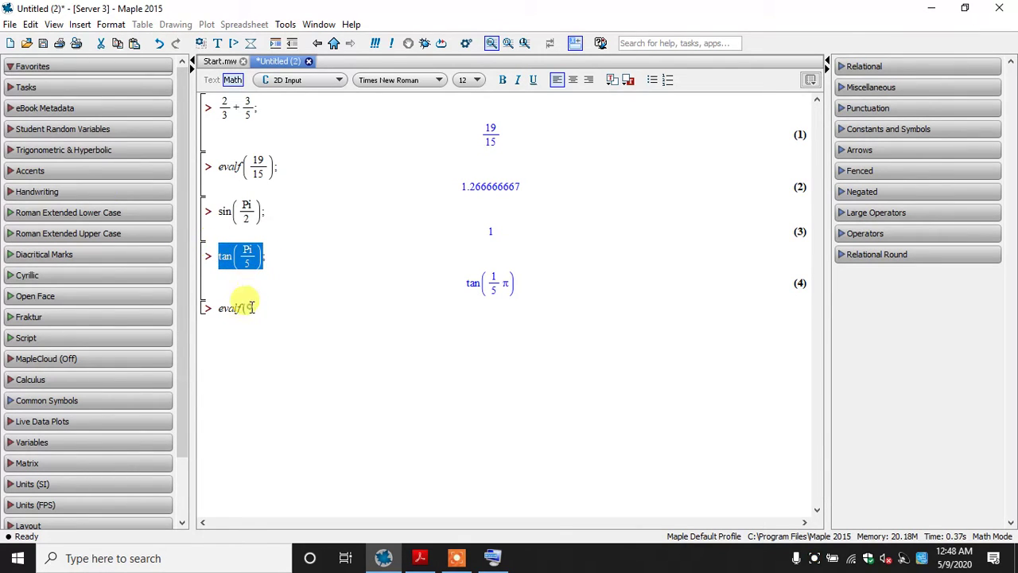
click(278, 327)
key(ctrl+v)
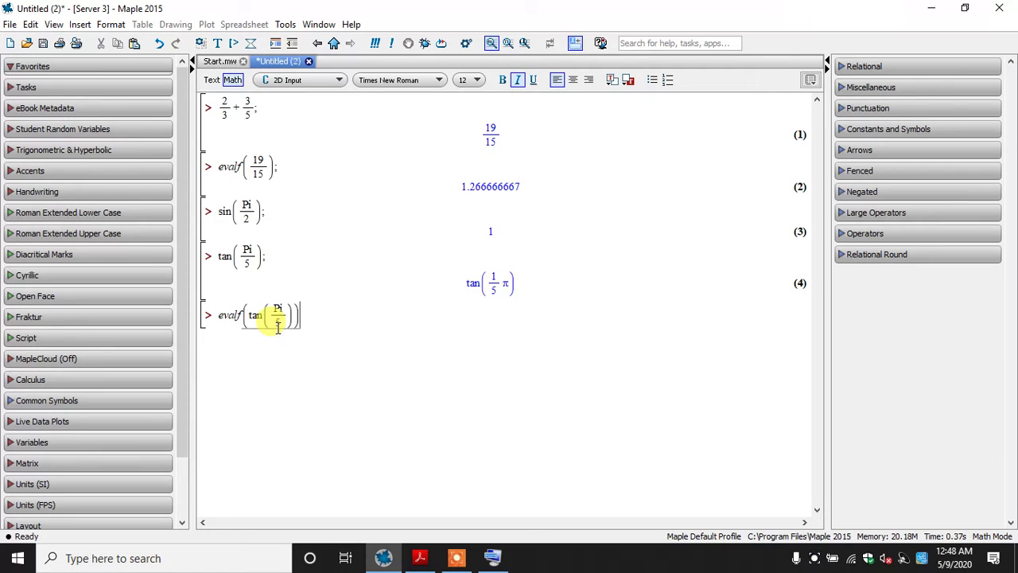
key(Right)
text())
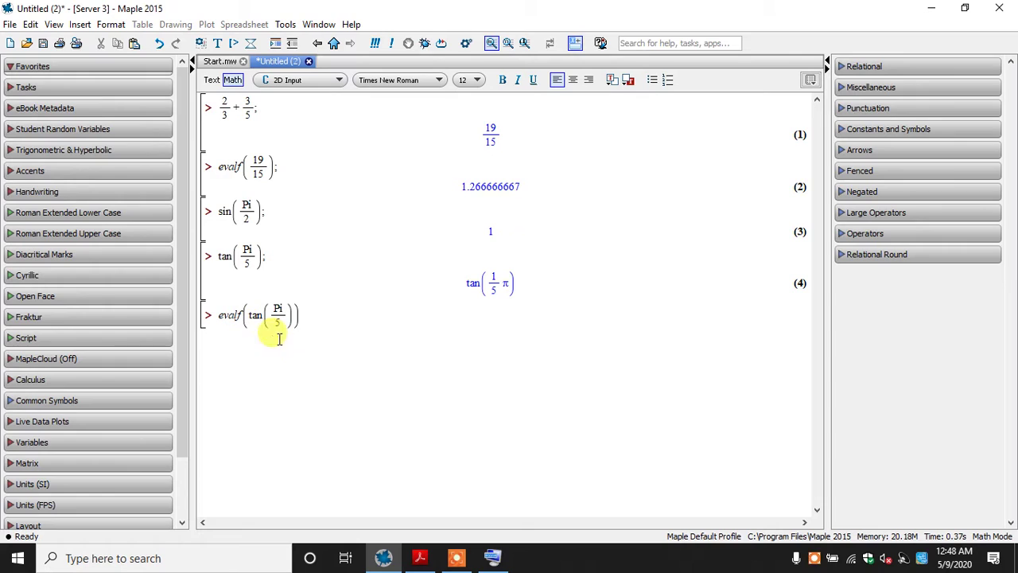
click(258, 317)
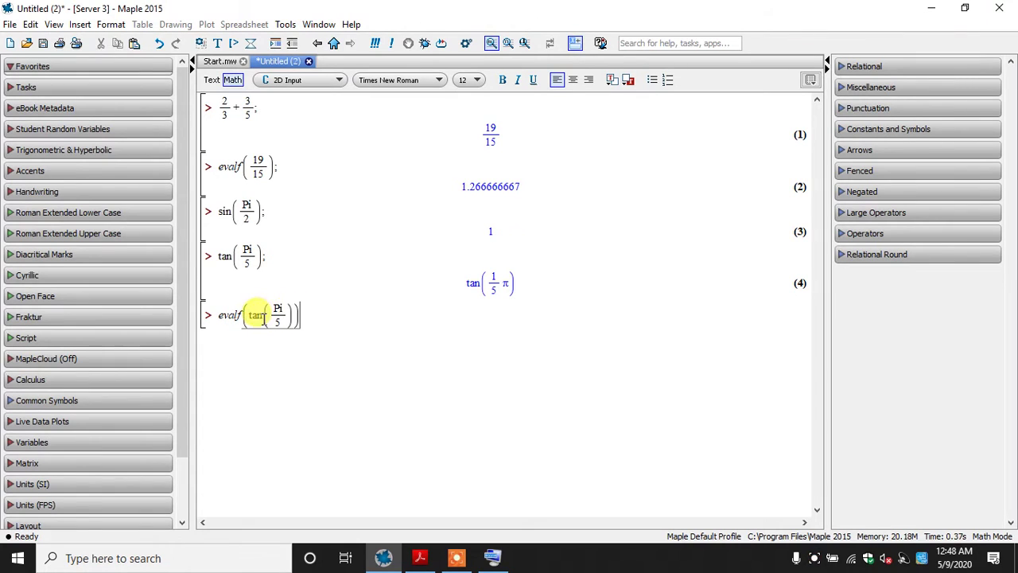
click(303, 319)
text(;)
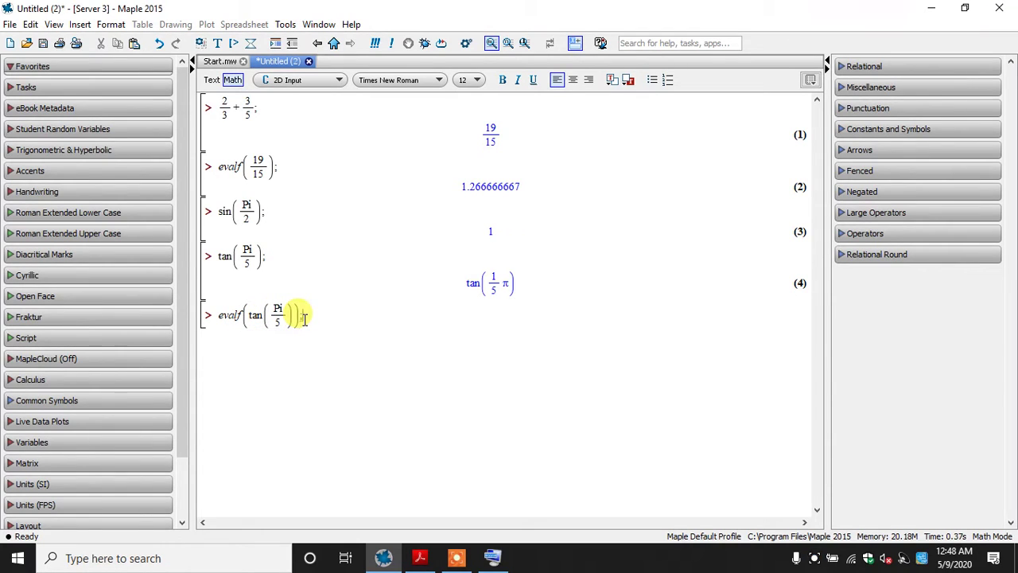
key(Return)
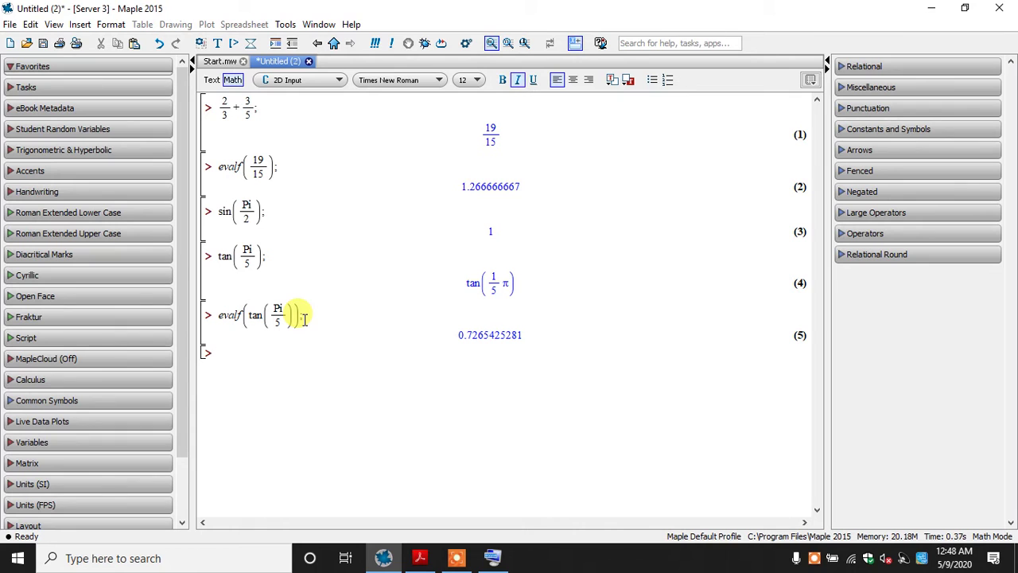
Compare the evaluated tan(Pi/5) with the evalf(%); example in The MAPLE book PDF, and return to Maple
click(420, 558)
mouse_move(434, 476)
mouse_down()
mouse_move(430, 463)
mouse_move(421, 488)
mouse_up()
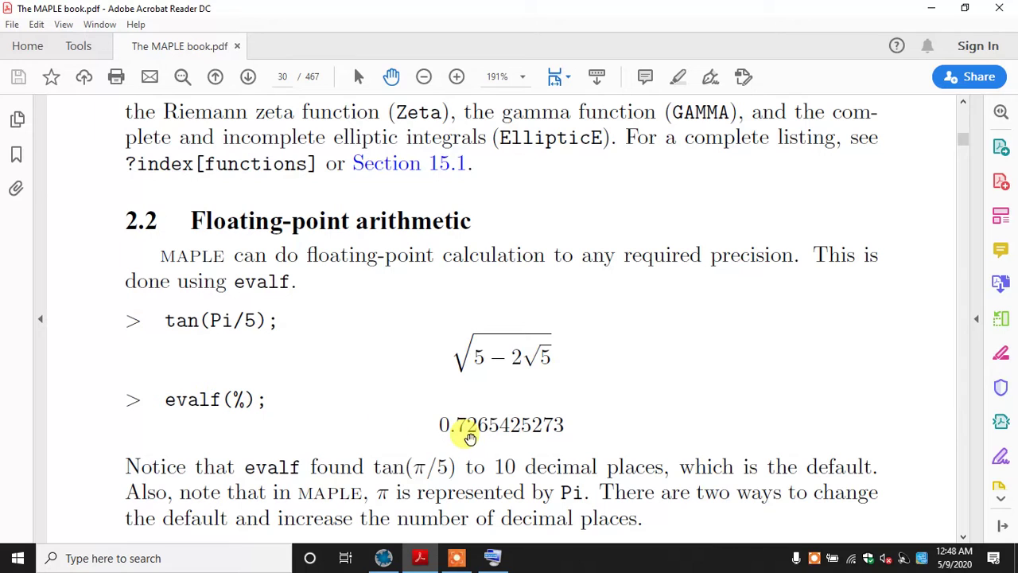
click(384, 558)
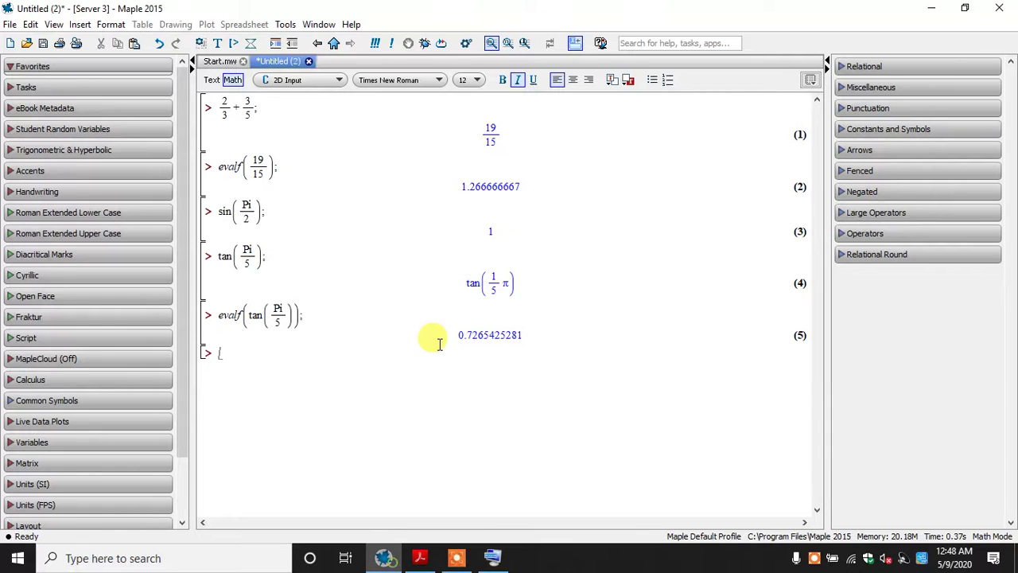
Delete every calculation from the worksheet, including 2/3 + 3/5;
drag(427, 364, 227, 164)
key(Delete)
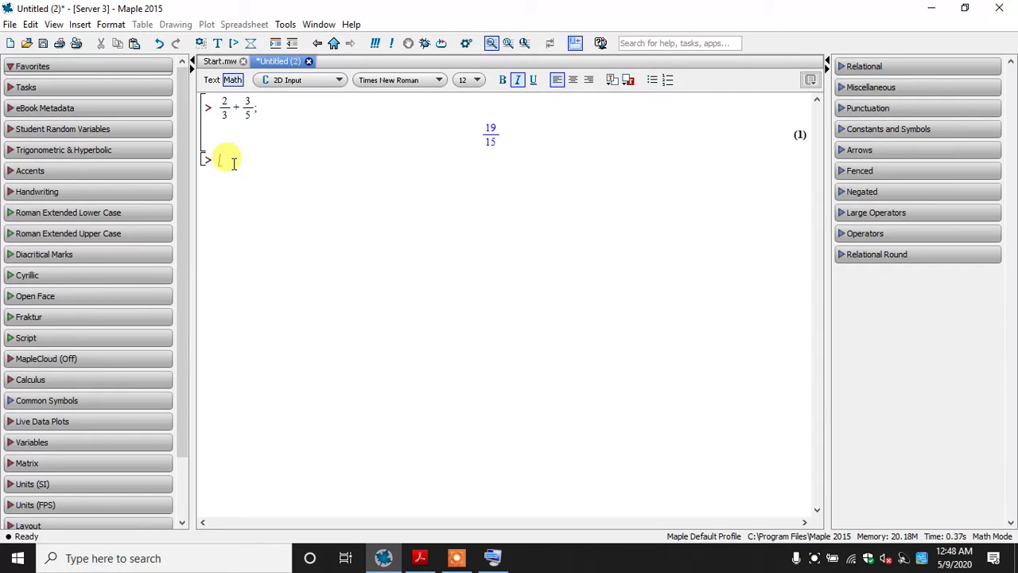
drag(233, 163, 208, 93)
key(Delete)
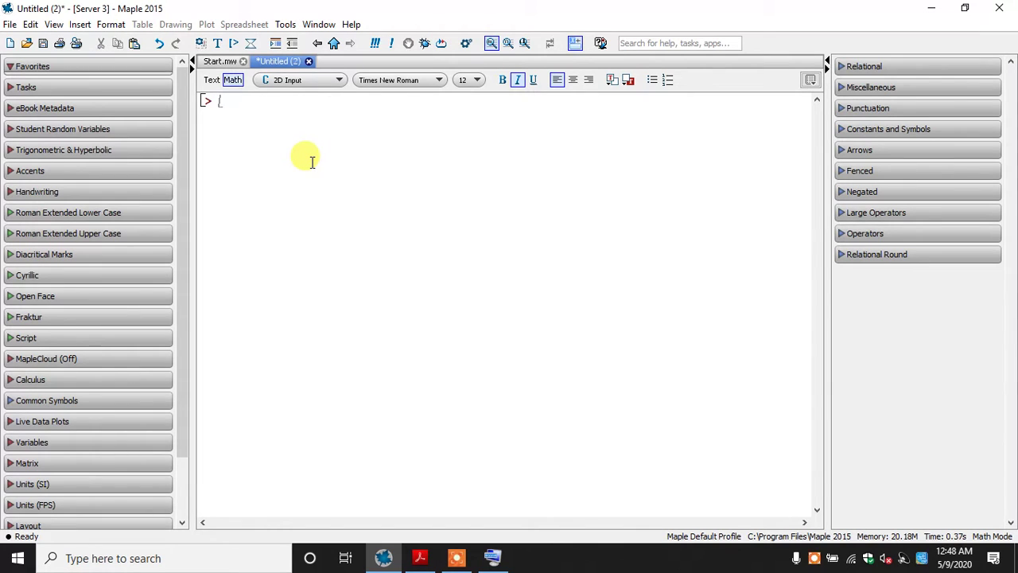
Enter 2/8 + 9/45; at the empty prompt and evaluate it exactly
text(2/8)
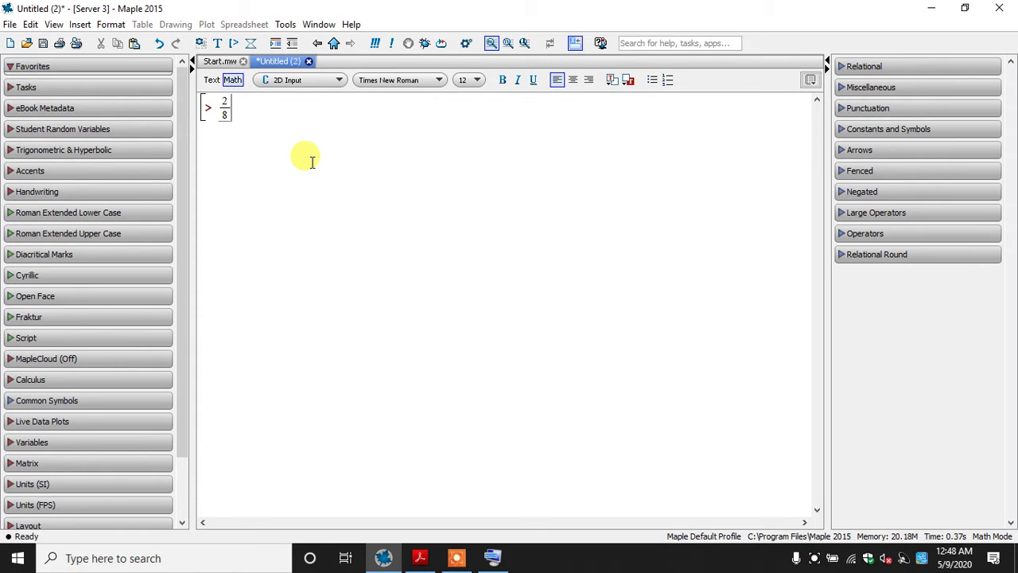
key(Right)
text(+9/)
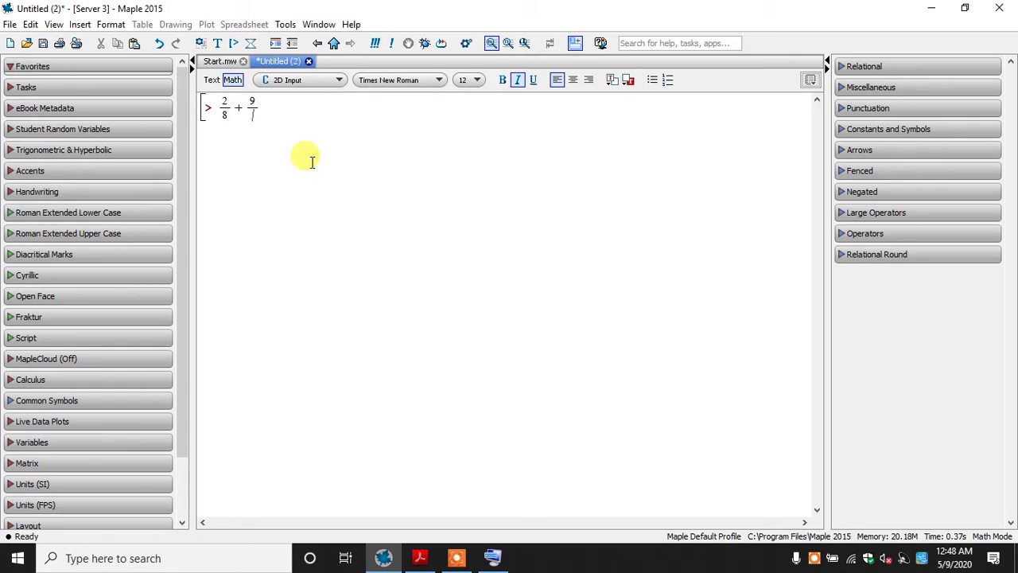
text(45;)
key(Return)
Enter evalf(2/8 + 9/45); on the next line without evaluating it
text(ev)
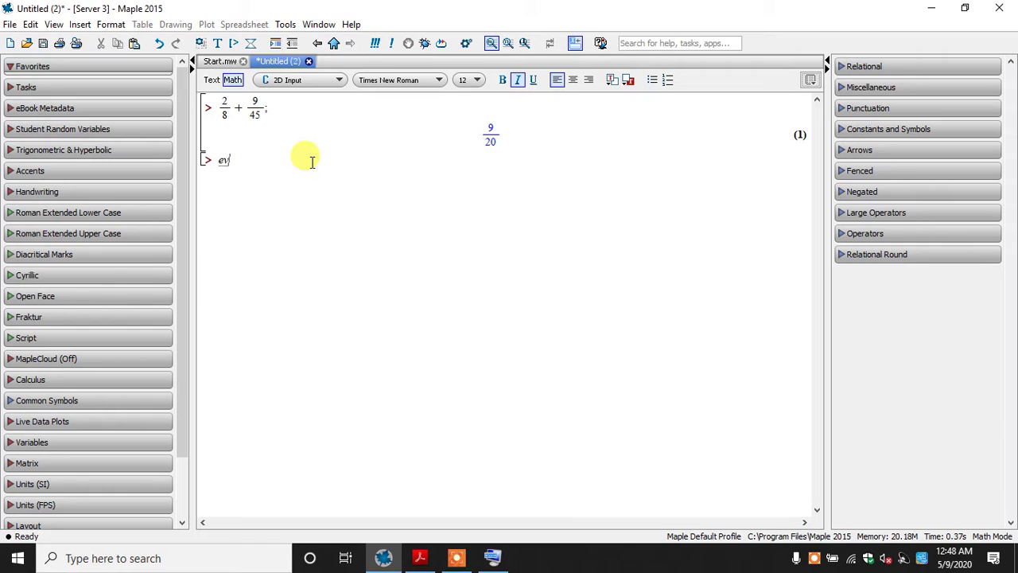
text(alf(2/)
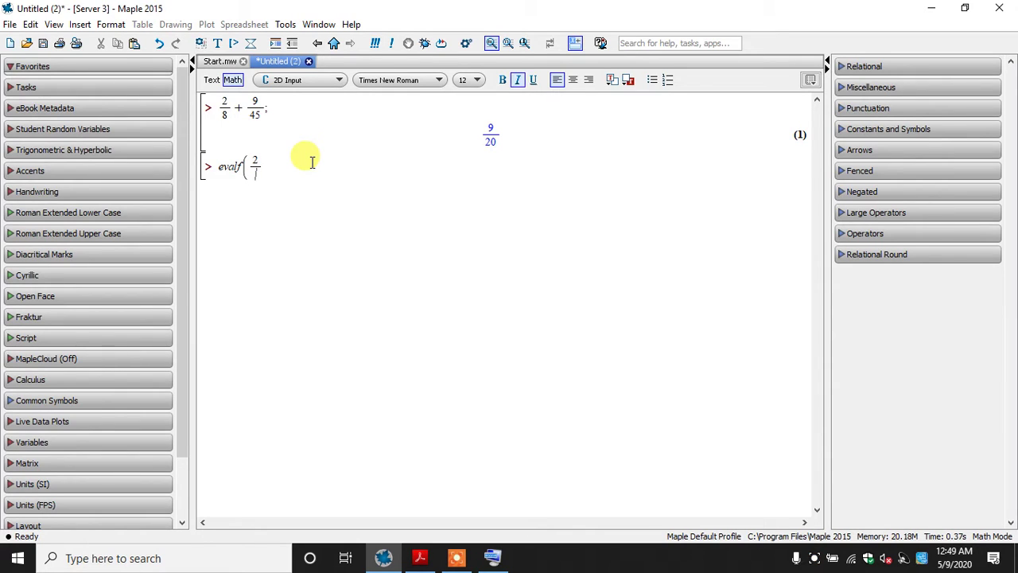
text(8)
key(Right)
text(+ 9/45)
key(Right)
text())
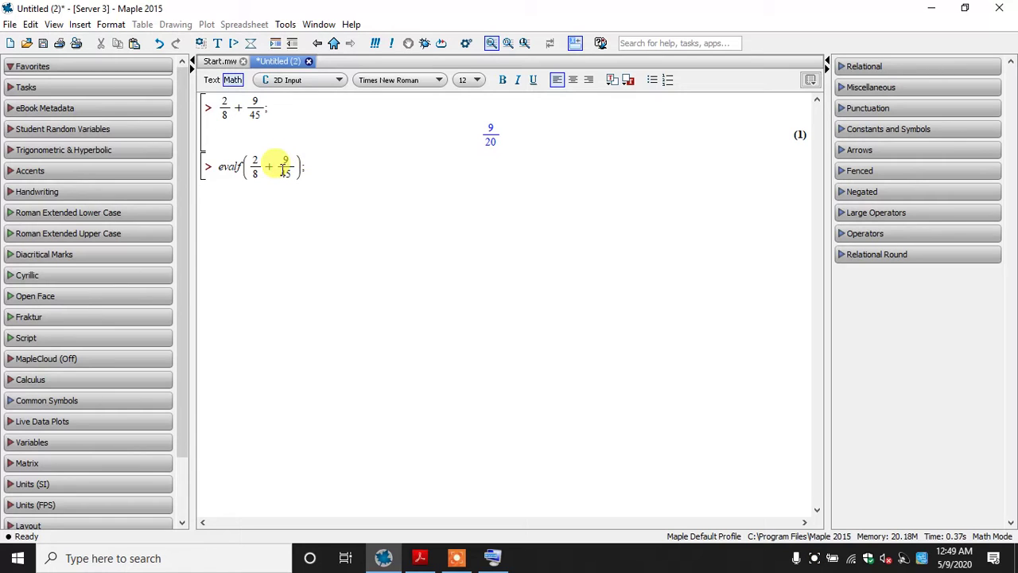
Replace the evalf argument with 9/20, substitute % for it, and evaluate evalf(%);
drag(296, 167, 246, 164)
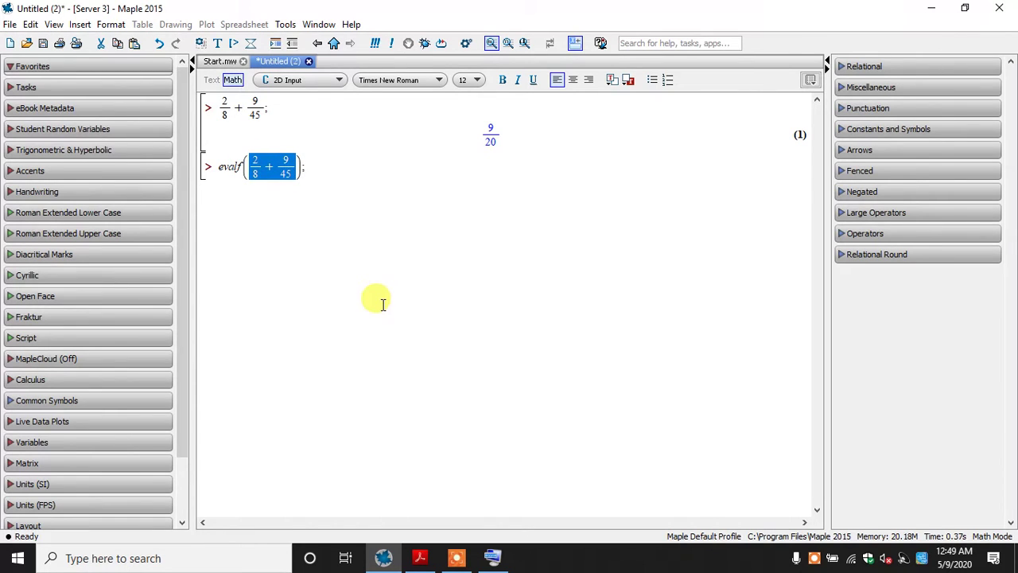
text(9/20)
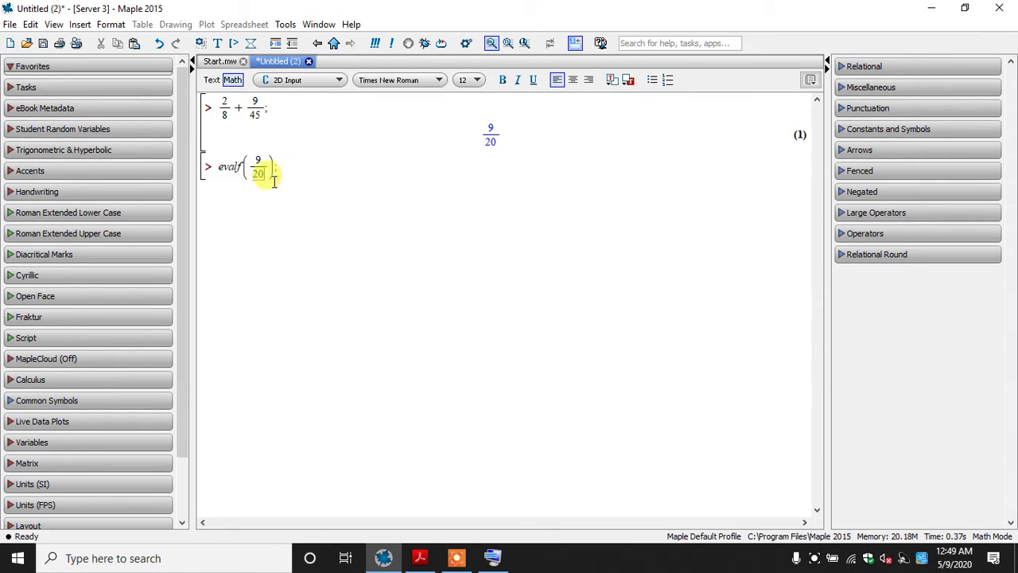
drag(259, 165, 243, 152)
key(BackSpace)
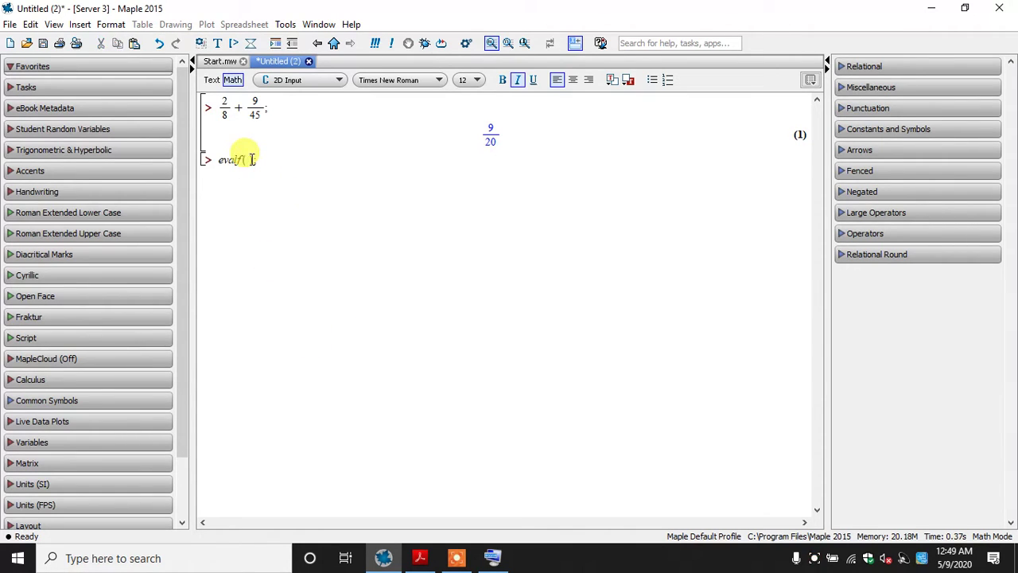
text(%)
click(272, 162)
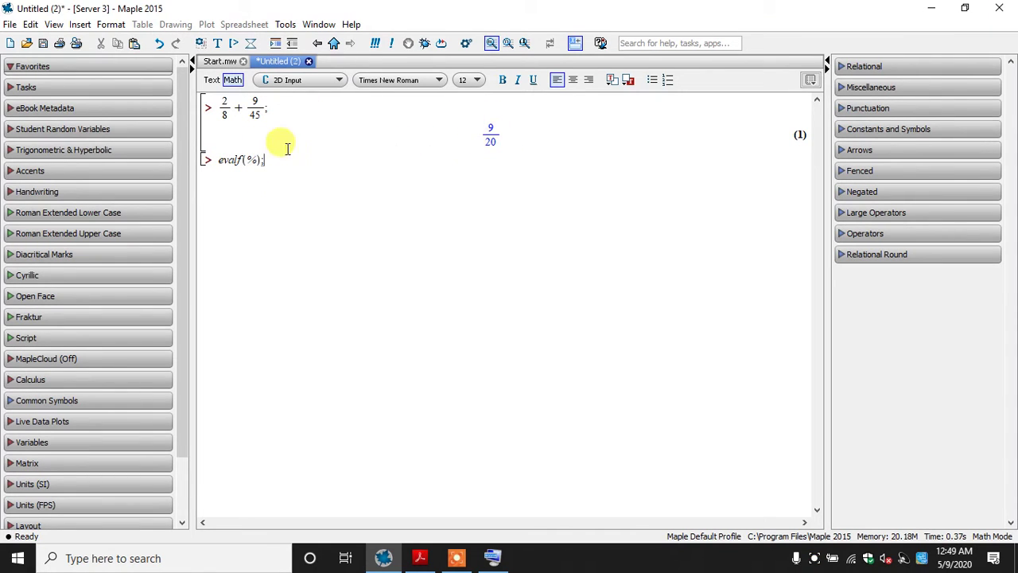
key(Return)
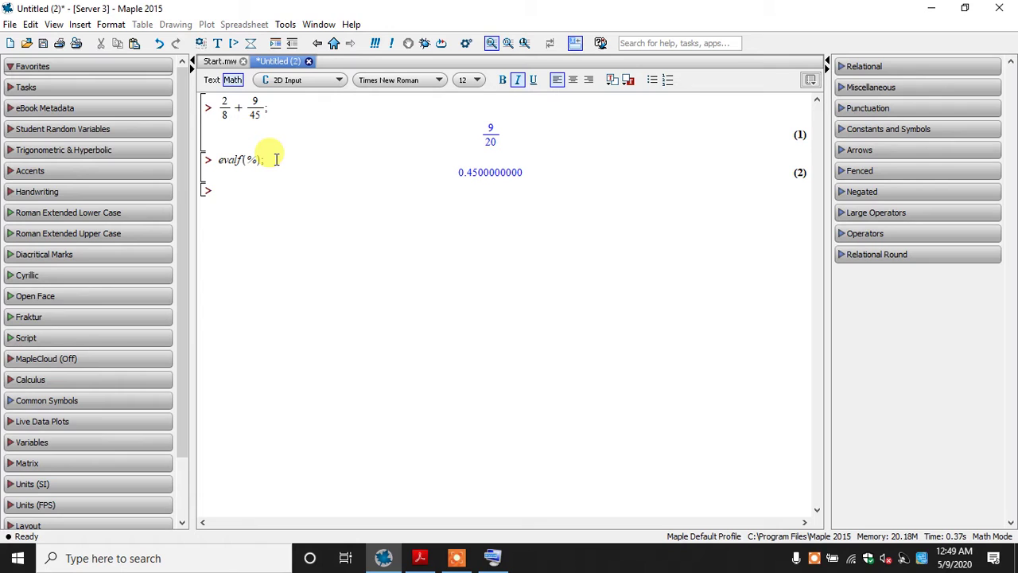
double_click(251, 159)
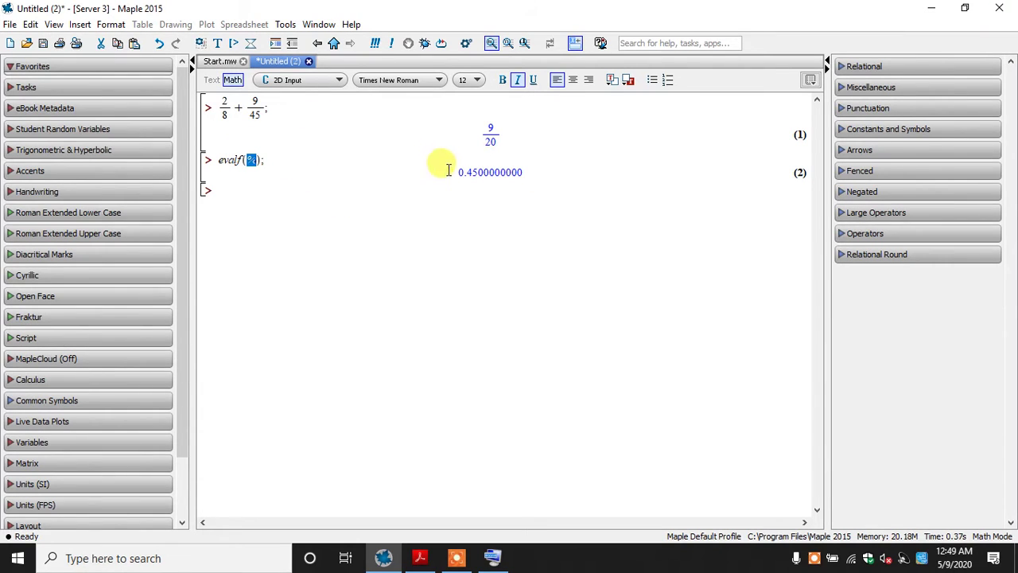
Consult the floating-point example in The MAPLE book, then try to evaluate tan(pi/5); on the empty Maple prompt
click(289, 198)
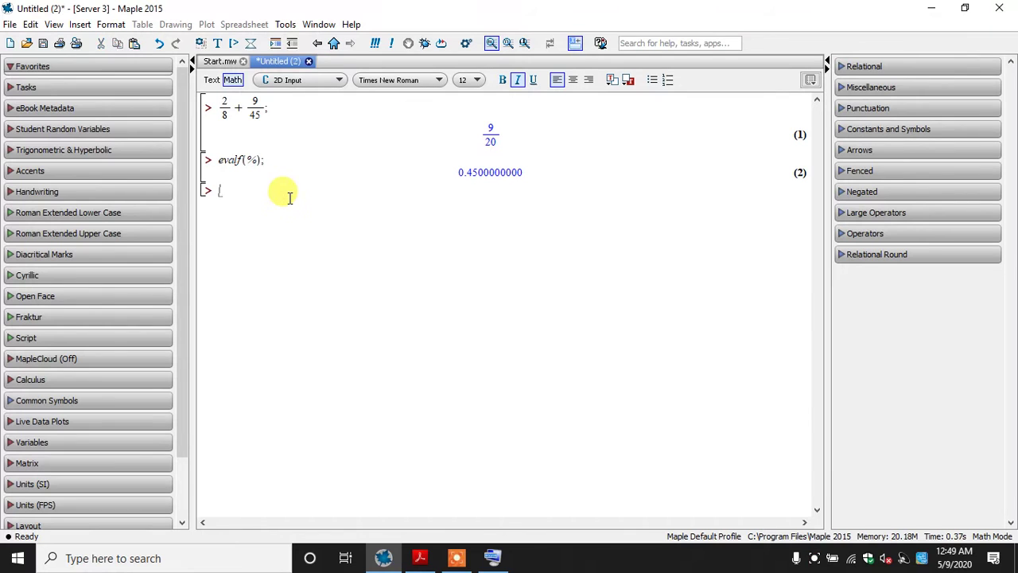
click(420, 558)
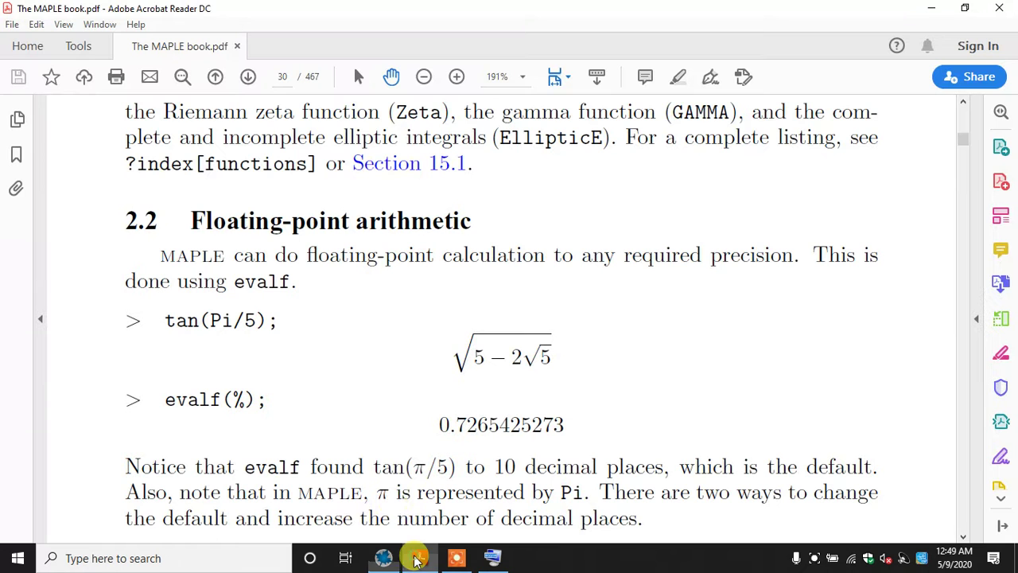
scroll(382, 456, down, 1)
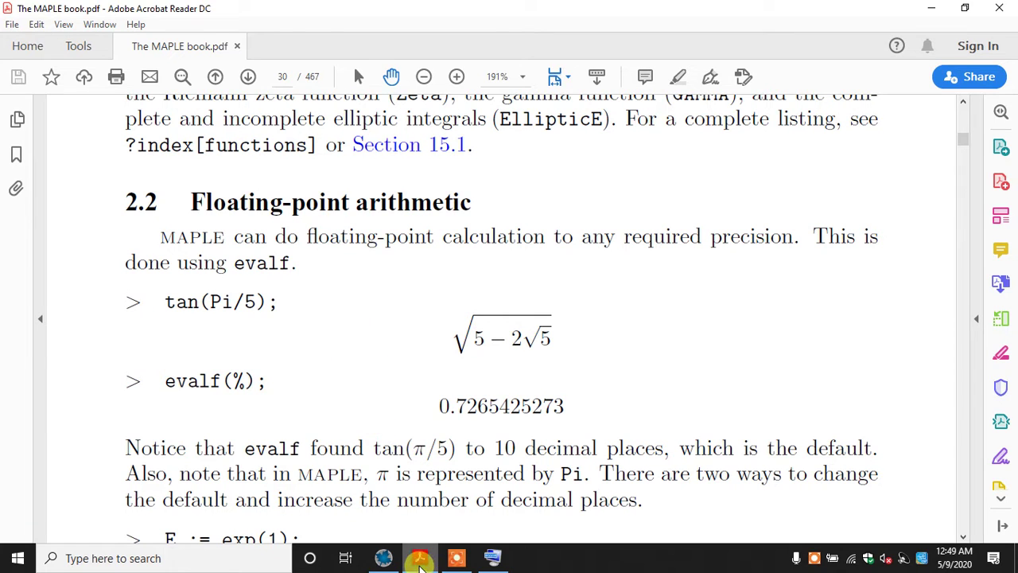
click(420, 560)
text(t)
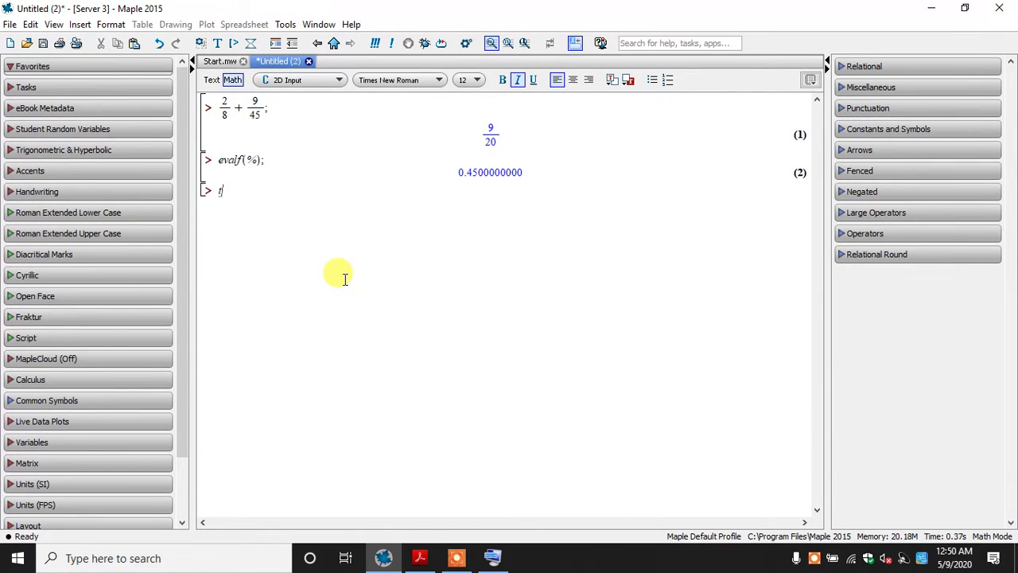
text(dn(pi/5)
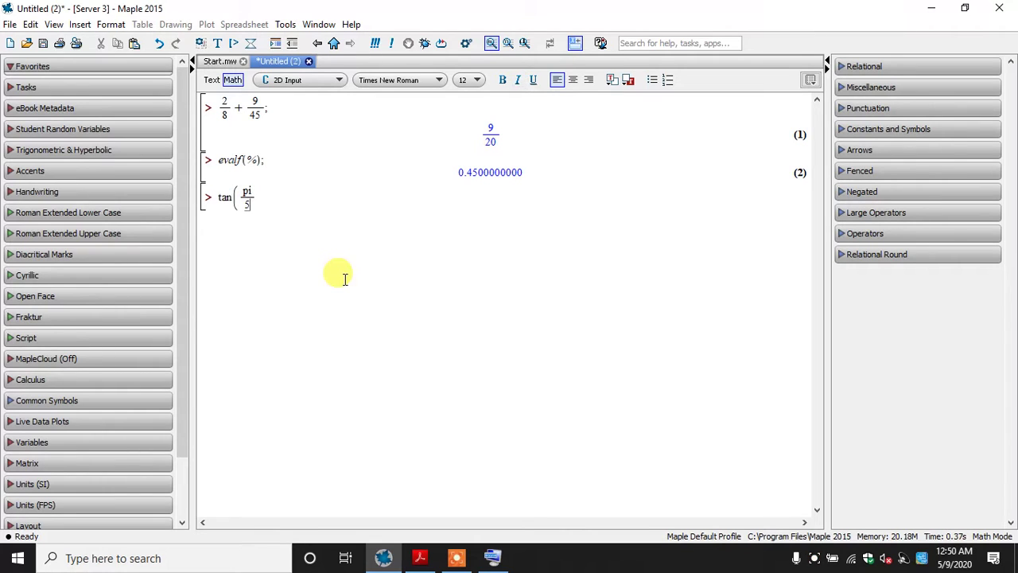
key(Right)
text();)
key(Return)
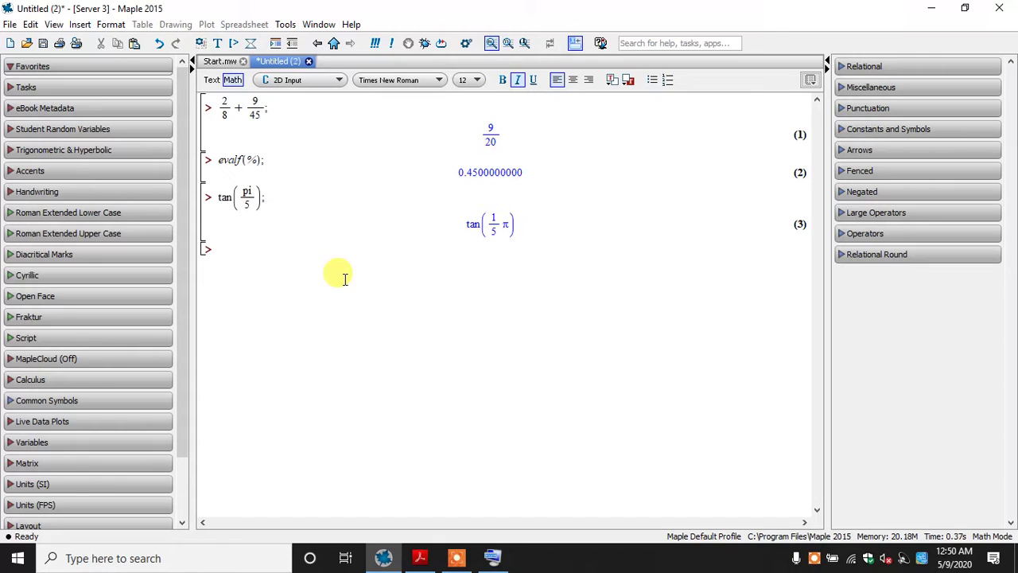
Try to convert the tan(pi/5) result to a decimal by evaluating evalf(%); on two successive lines
text(evalf(%);)
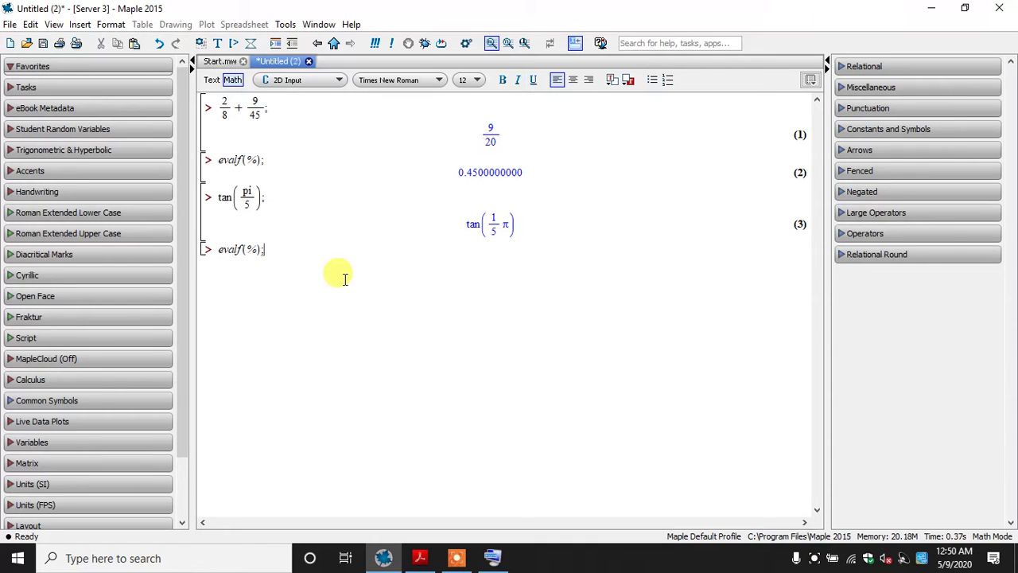
key(Return)
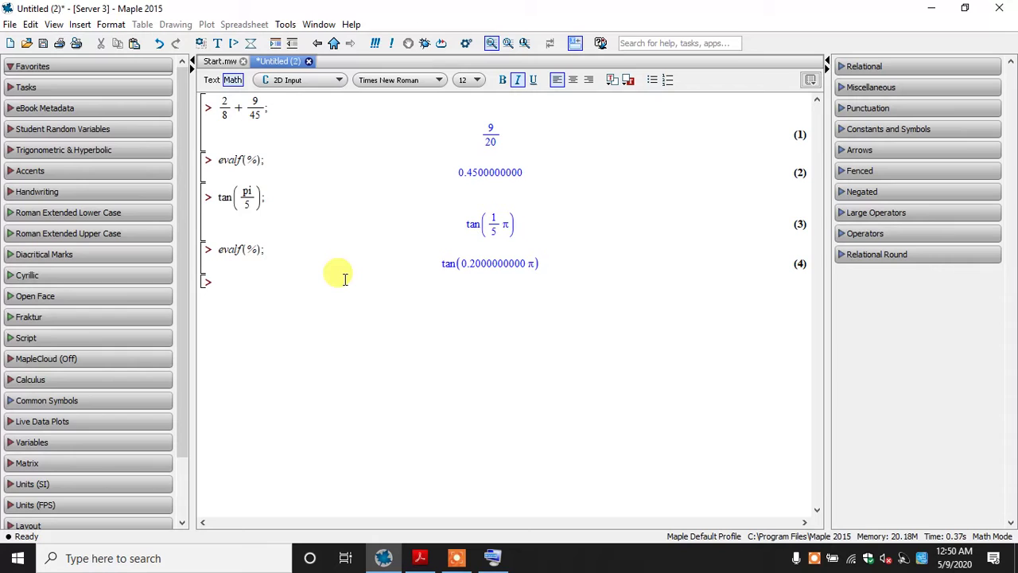
text(evalf(%);)
key(Return)
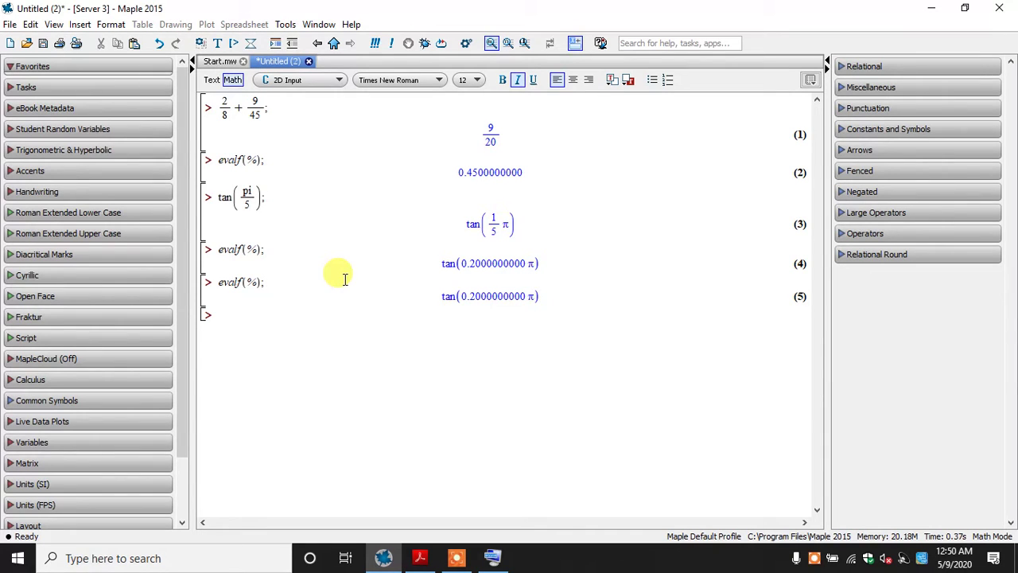
Recheck the tan(Pi/5); example in The MAPLE book, then delete every calculation from the Maple worksheet
click(456, 558)
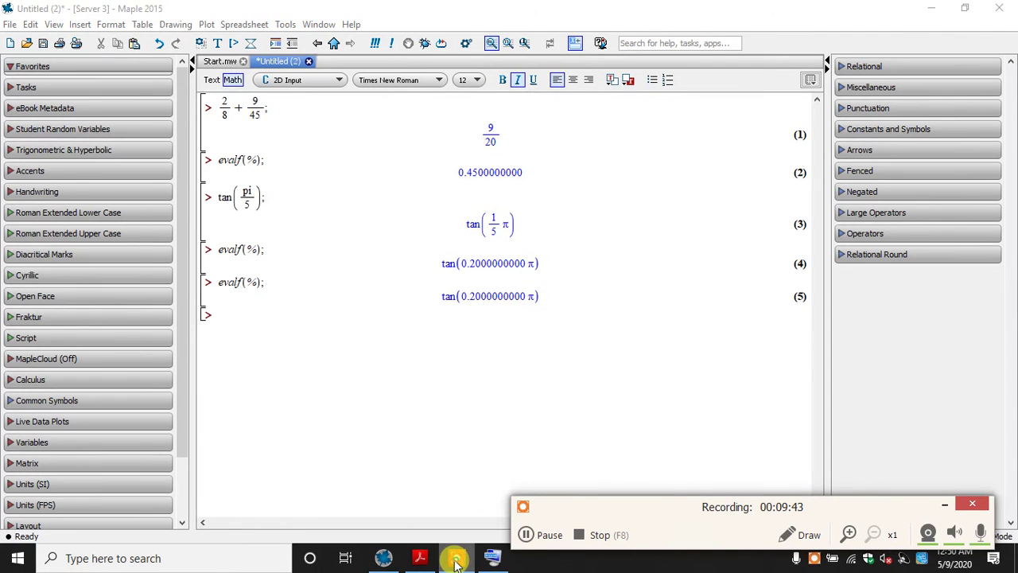
click(420, 558)
click(944, 505)
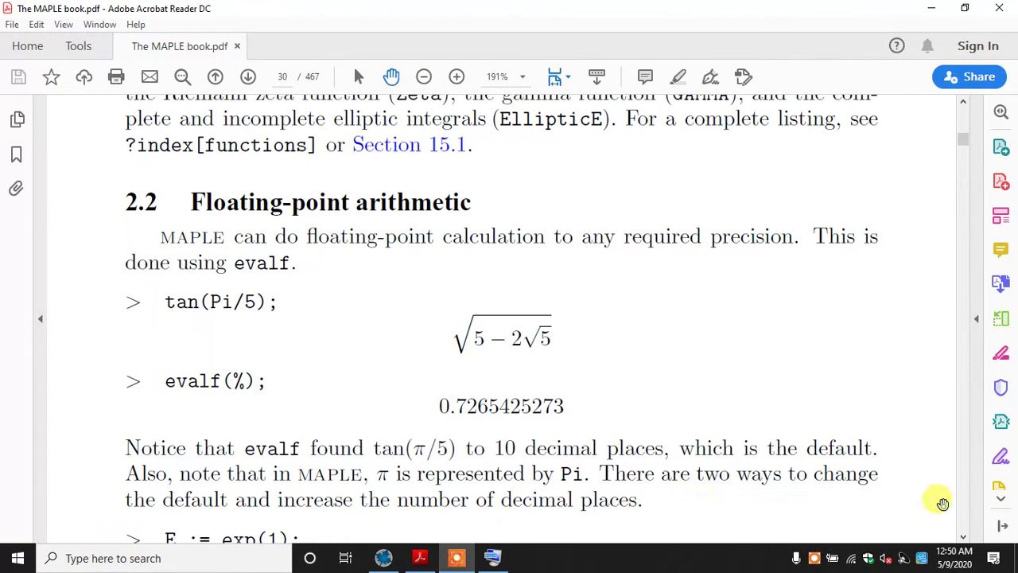
click(383, 558)
drag(399, 339, 200, 102)
key(Delete)
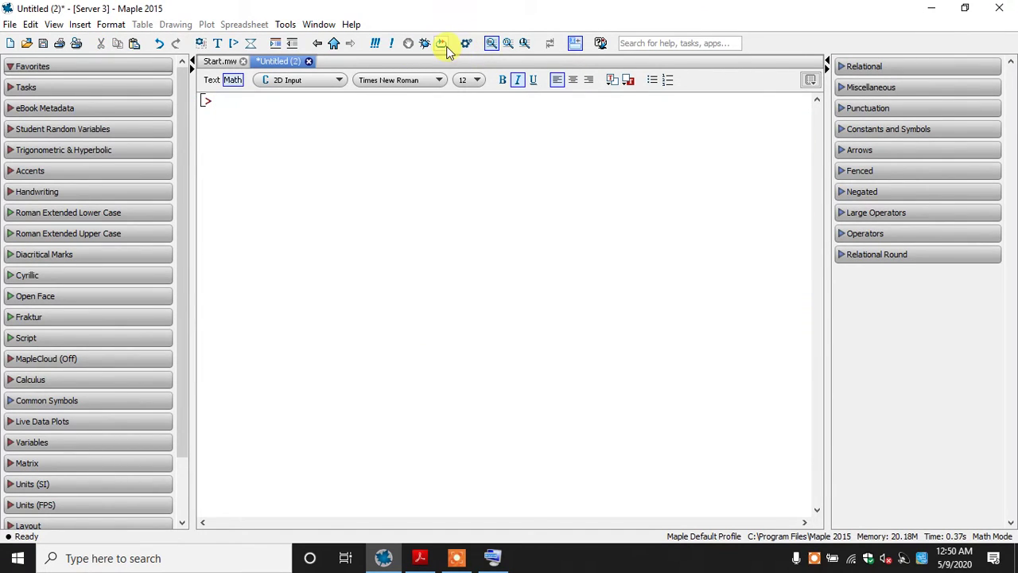
Enter tan(Pi/5); with a capital P at the empty prompt and evaluate it
text(ev)
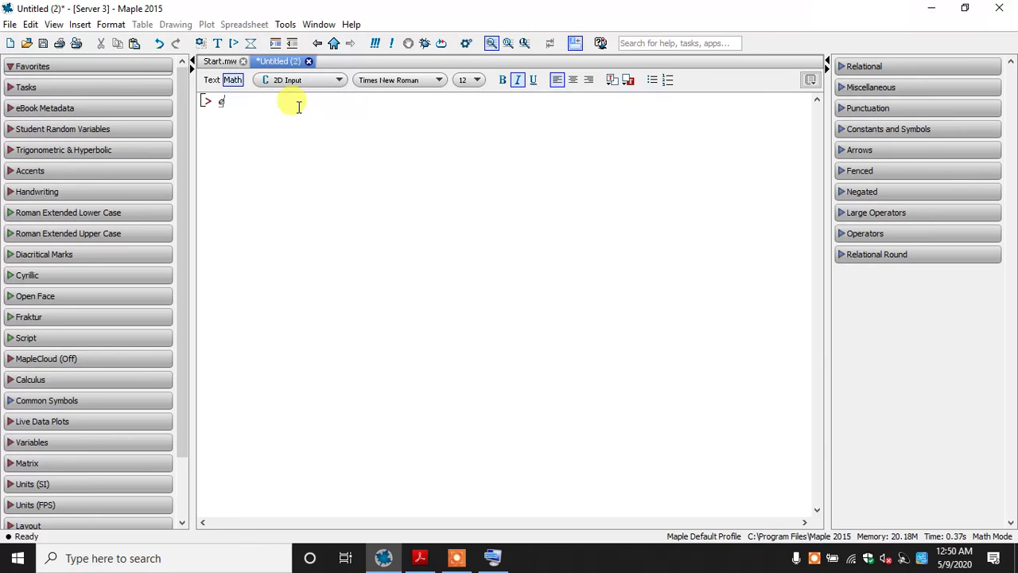
key(BackSpace)
key(BackSpace)
text(tan(pi)
key(BackSpace)
key(BackSpace)
text(Pi/)
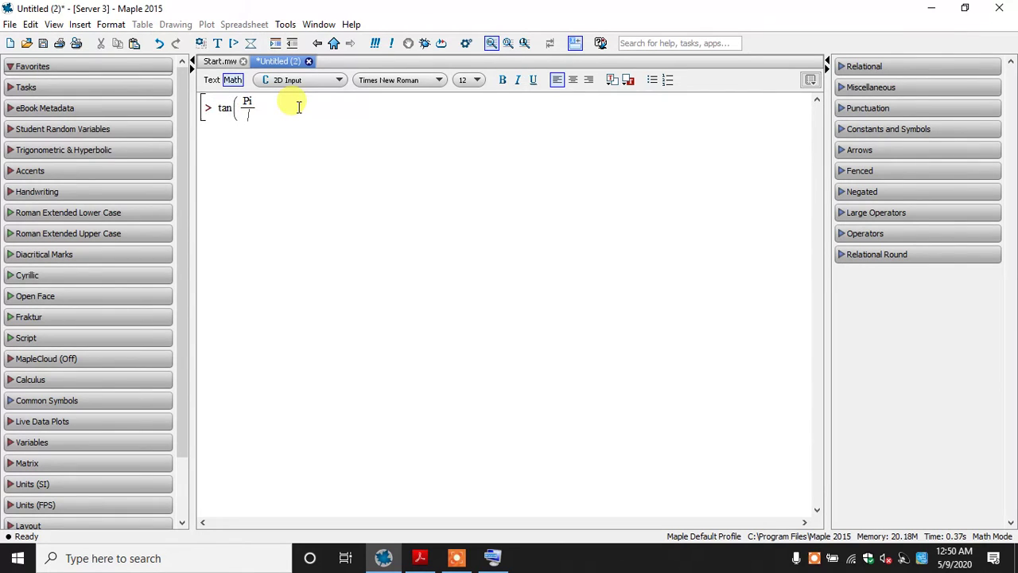
text(5)
key(Right)
text();)
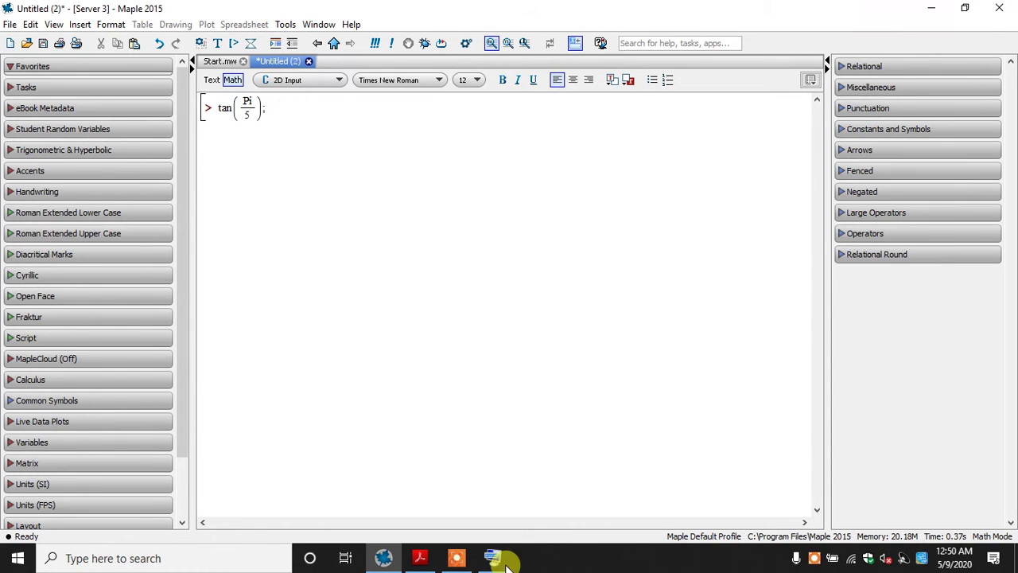
click(422, 559)
click(424, 562)
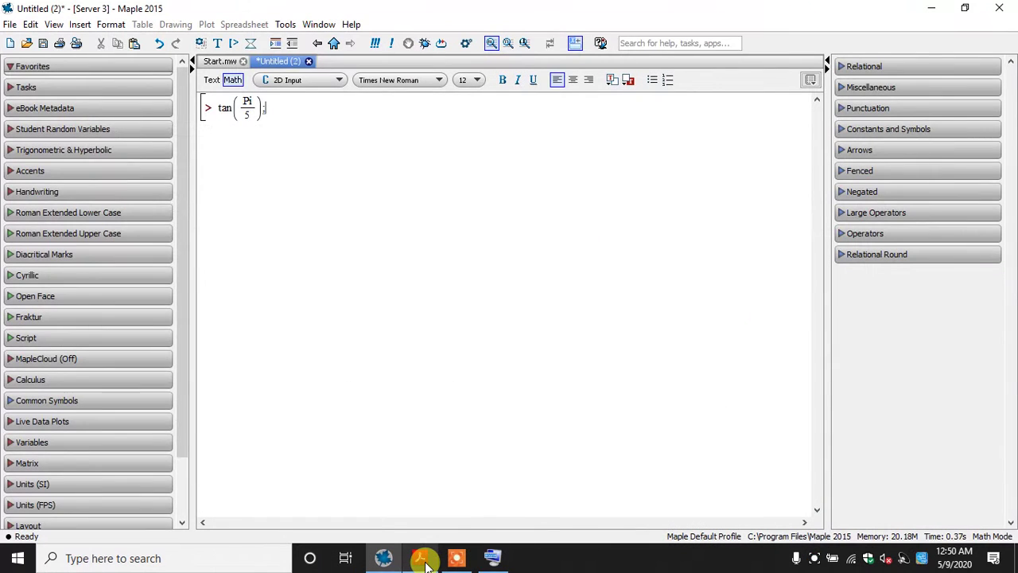
key(Return)
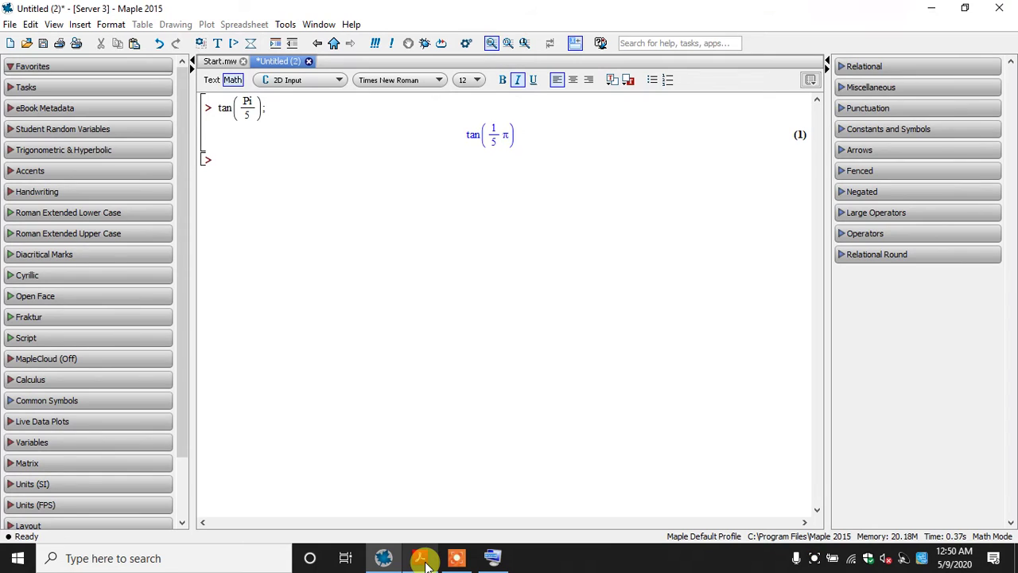
Evaluate evalf(%); to convert the tan(Pi/5) result to a floating-point value
text(eval)
text(f(%);)
key(Return)
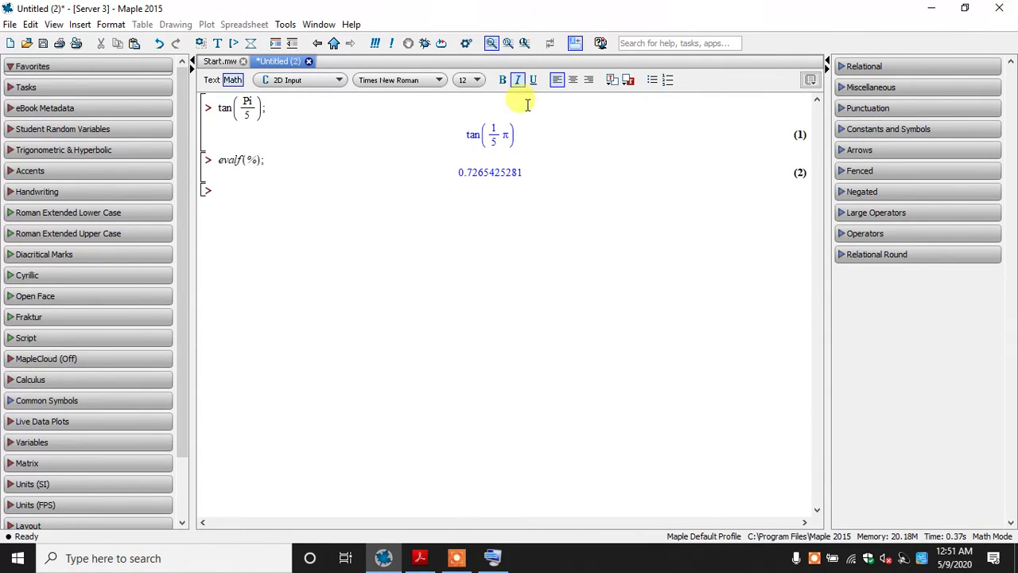
Compare the result with section 2.2 of The MAPLE book, then clear the tangent calculations from the Maple worksheet
click(420, 557)
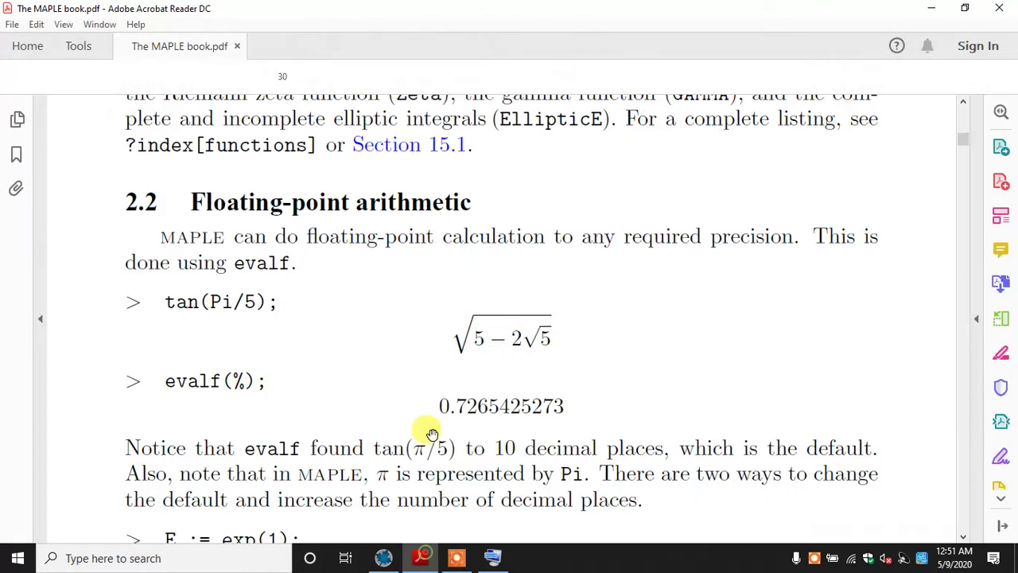
scroll(423, 391, down, 1)
scroll(415, 365, up, 1)
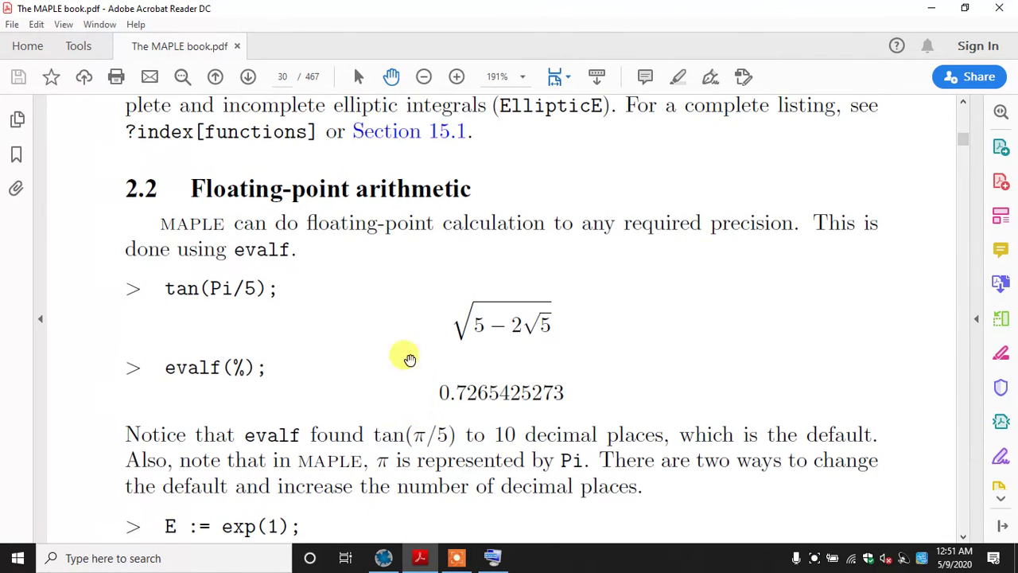
scroll(408, 360, up, 1)
key(alt+Tab)
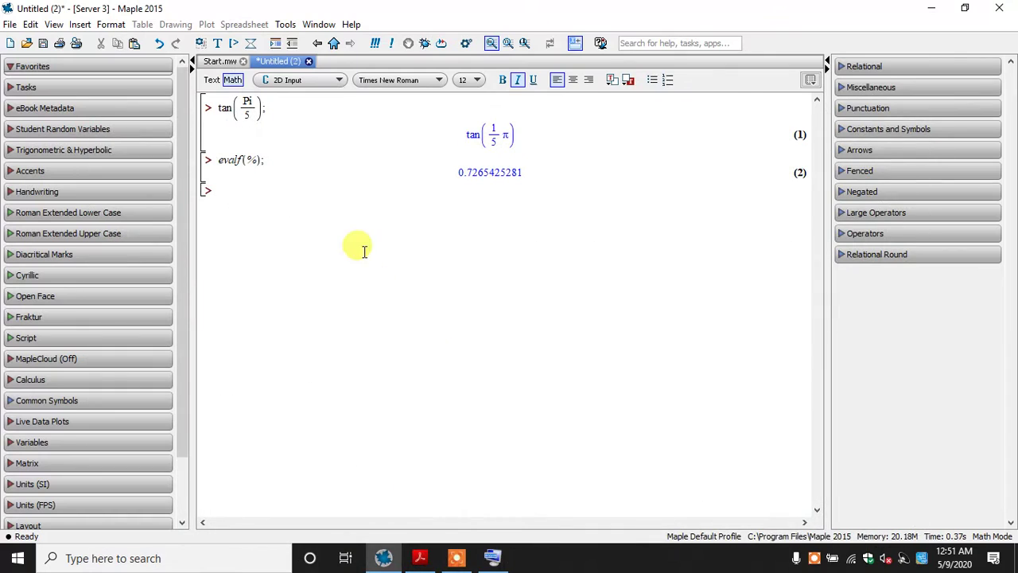
key(ctrl+a)
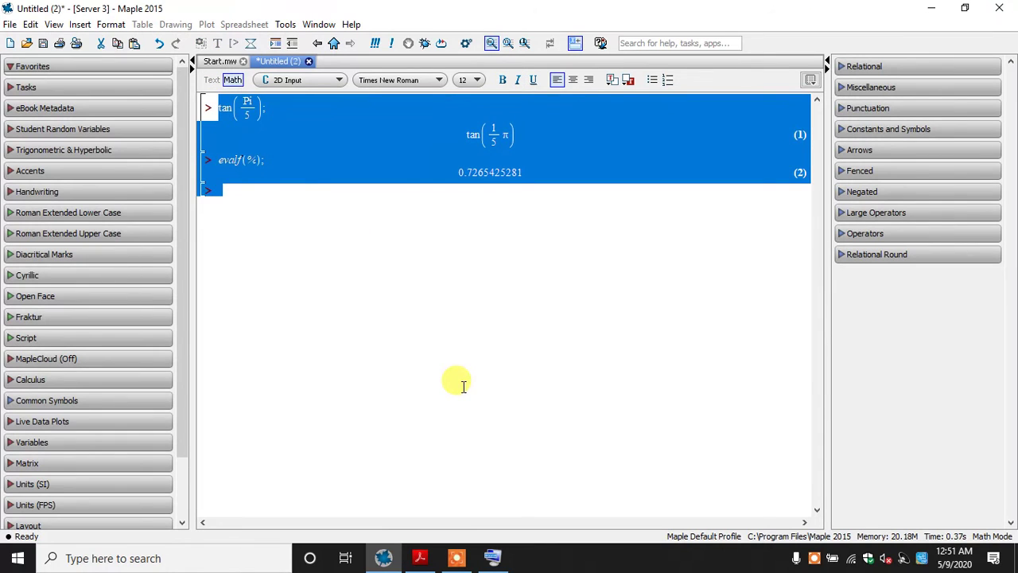
key(Delete)
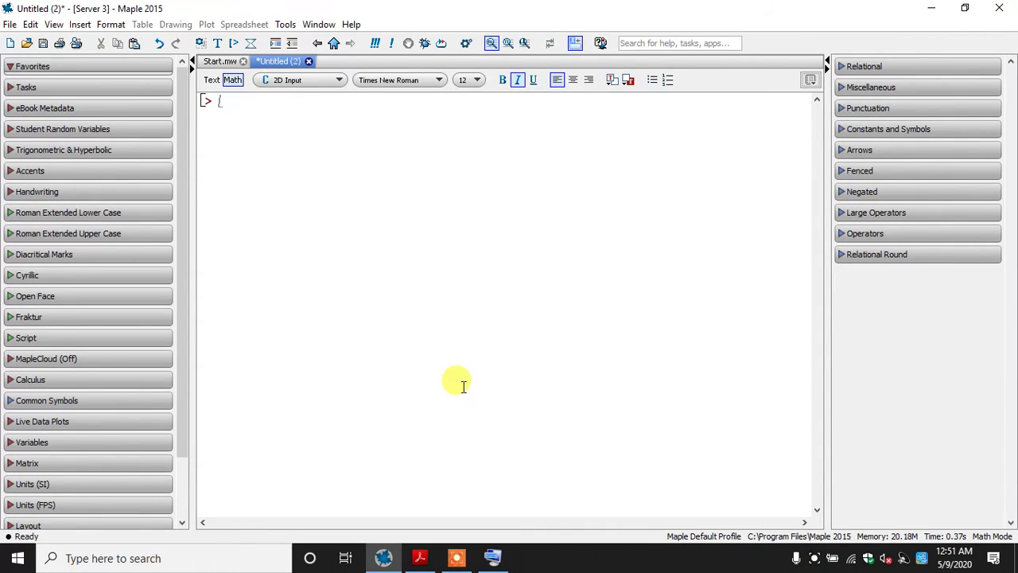
Assign 20 to the variable x with x := 20; and evaluate the line
text(x :=)
key(BackSpace)
key(BackSpace)
key(BackSpace)
text(x := 20;)
key(Return)
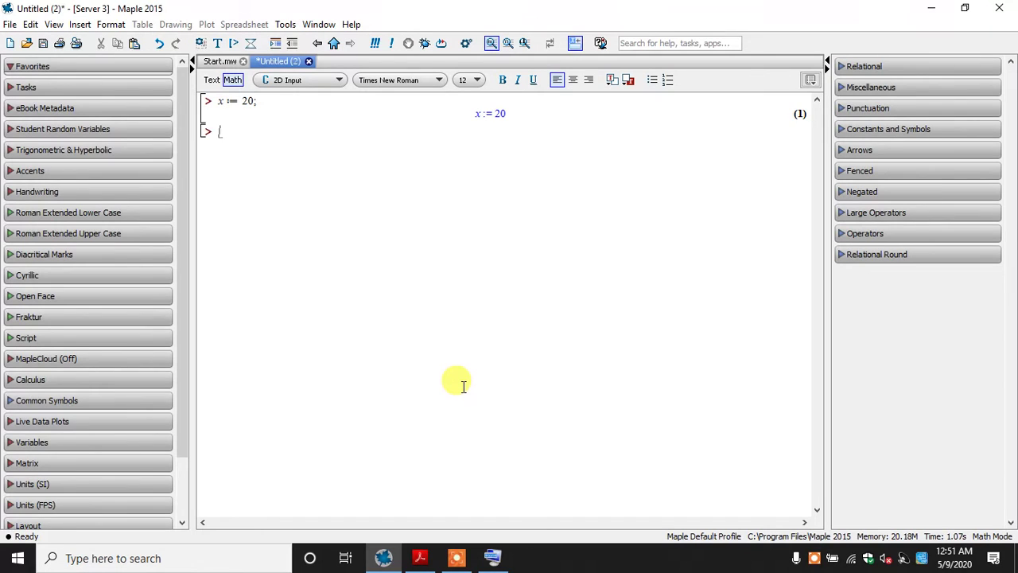
Assign 25 to the variable y with y := 25; and evaluate the line
text(y )
text(:=)
key(BackSpace)
text(= 25;)
key(Return)
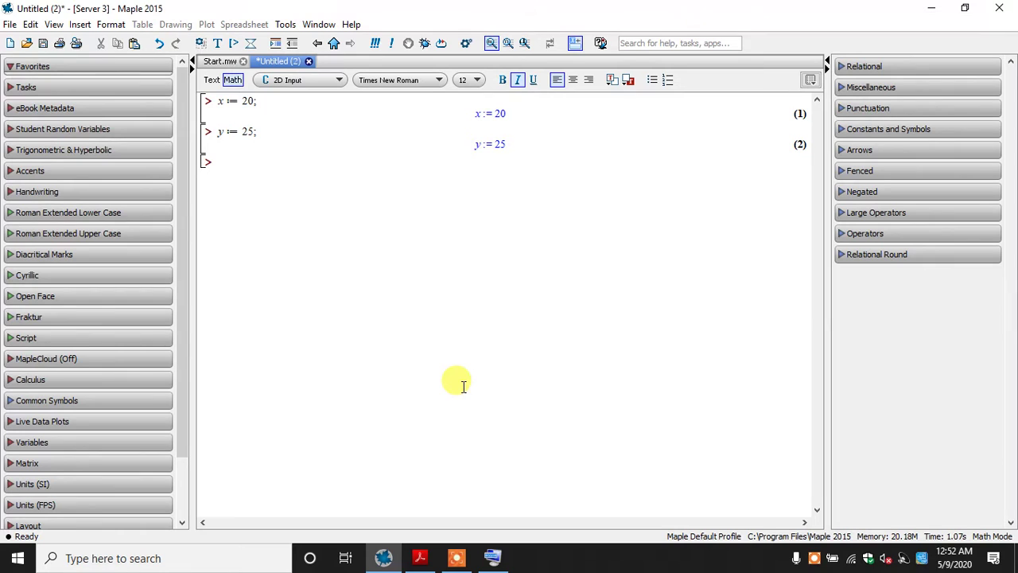
Evaluate the sum x + y; and the product x*y; on separate lines
text(x + y;)
key(Return)
text(x)
text(*)
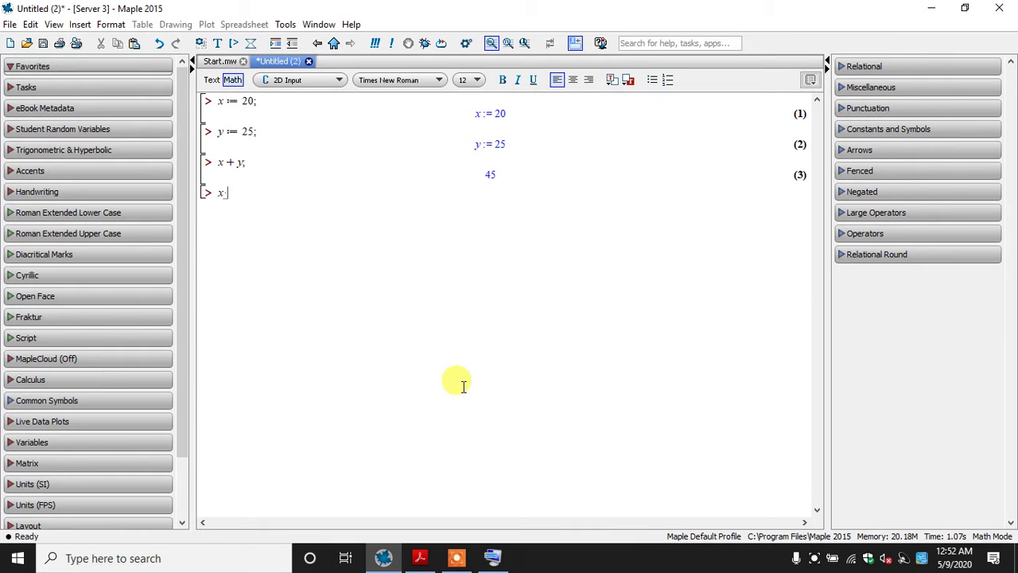
text(y;)
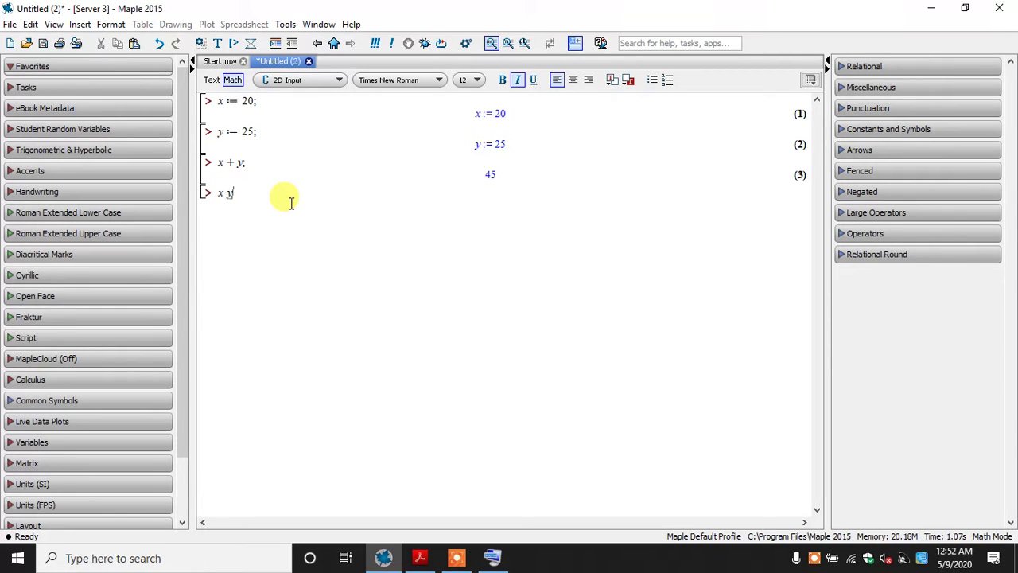
key(Return)
Evaluate the quotient x/y; with the semicolon outside the fraction, then convert it to a decimal with evalf(%);
text(y)
text(/)
text(y)
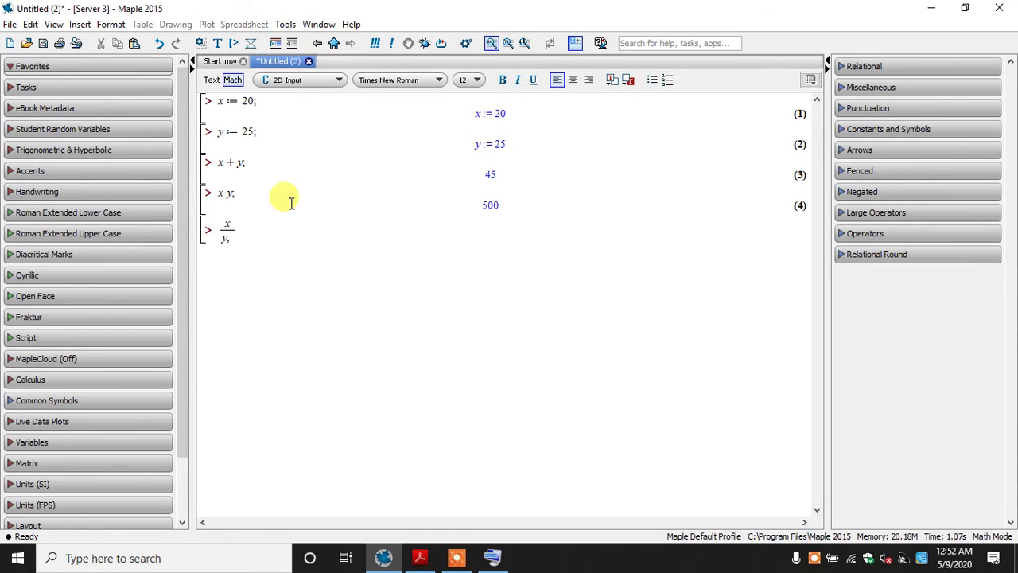
key(BackSpace)
key(Right)
text(;)
key(Return)
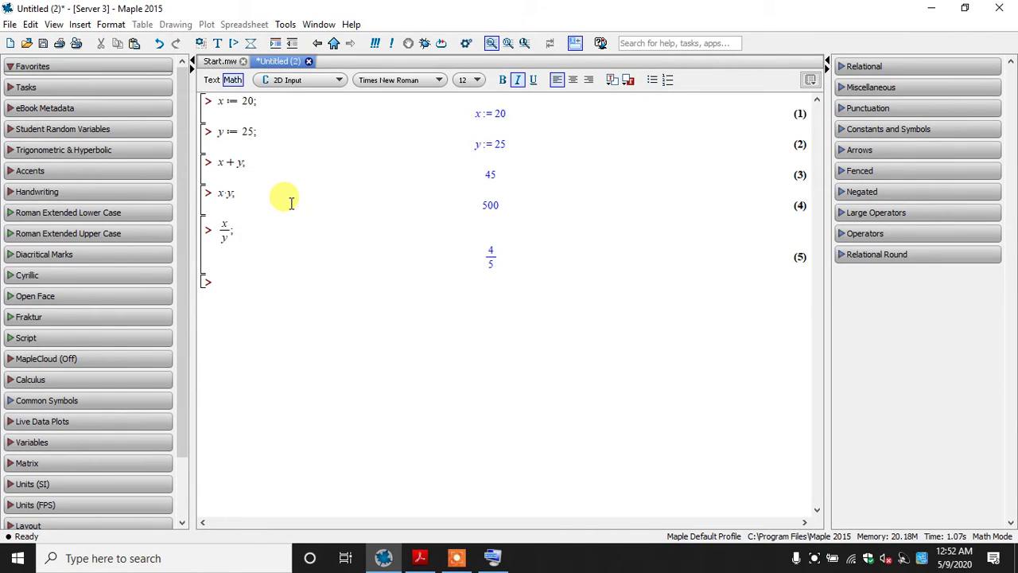
text(evalf(%);)
key(Return)
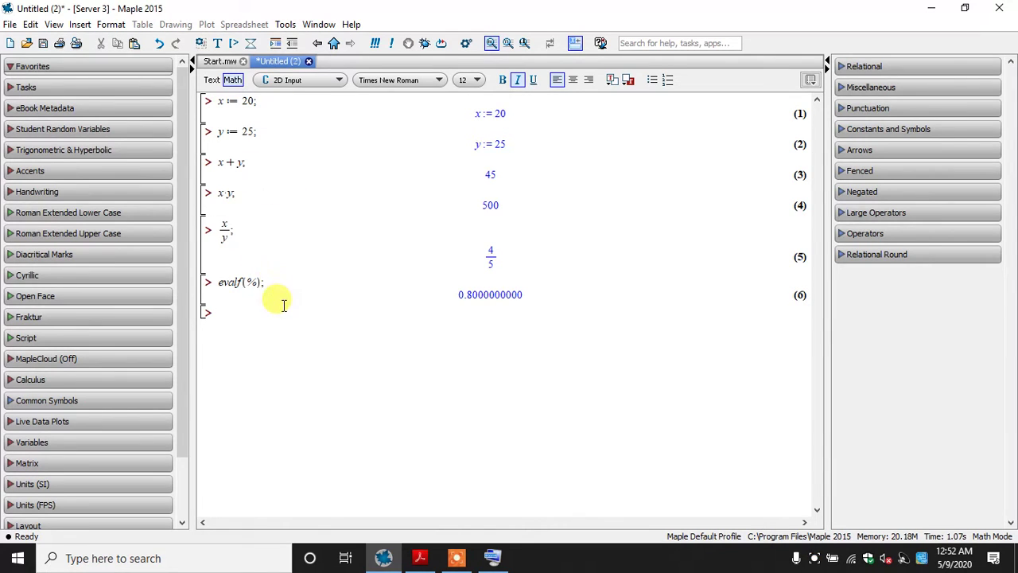
Delete all the x and y calculations from the worksheet and look up the E := exp(1); example in The MAPLE book
drag(283, 305, 208, 99)
key(Delete)
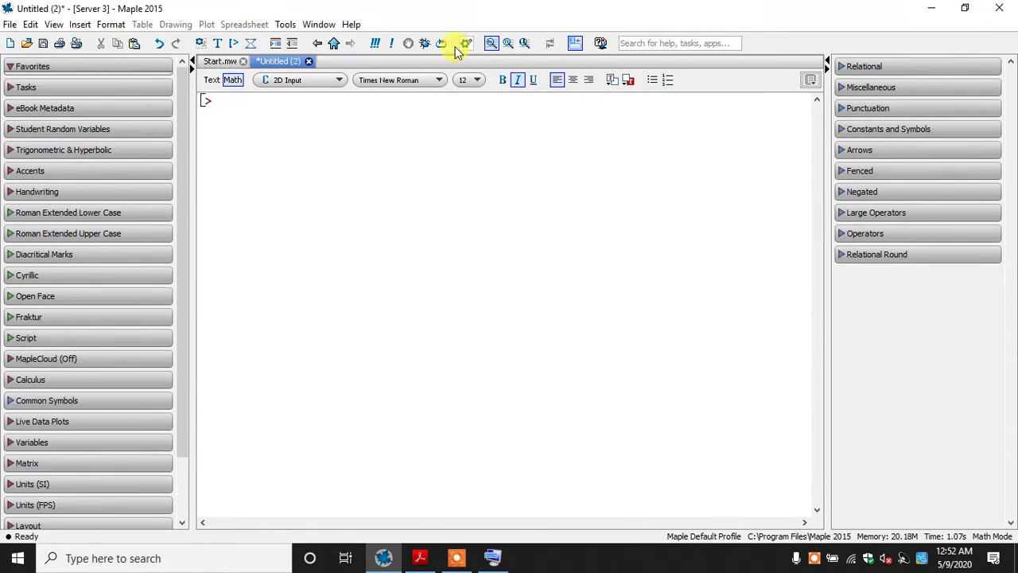
click(420, 557)
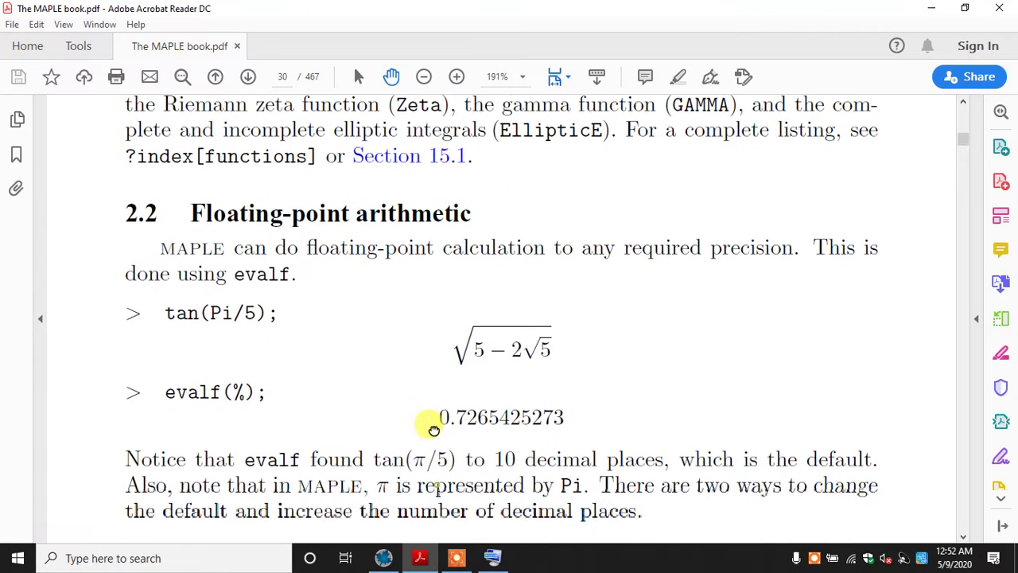
drag(410, 435, 416, 202)
drag(427, 362, 404, 310)
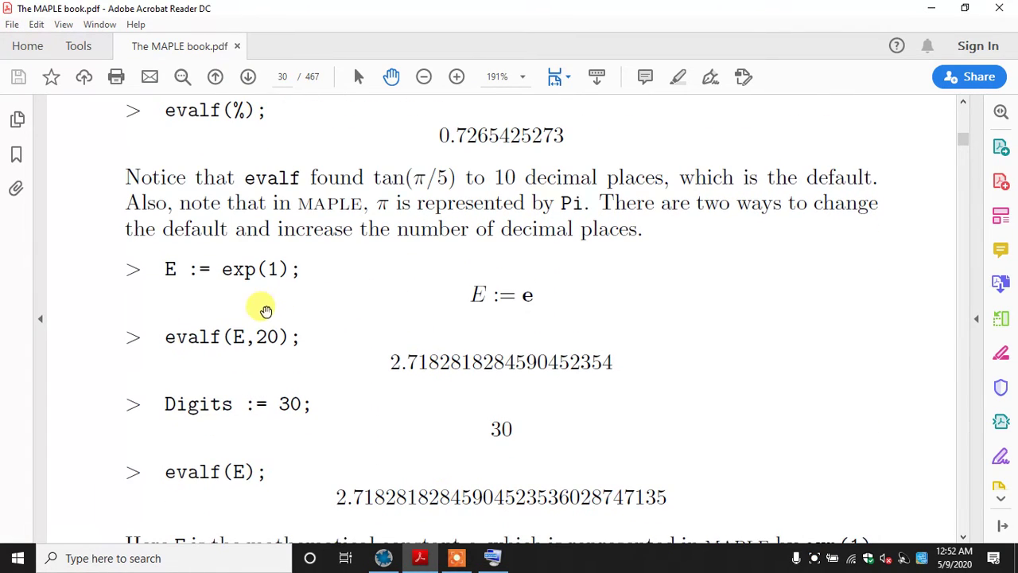
click(420, 557)
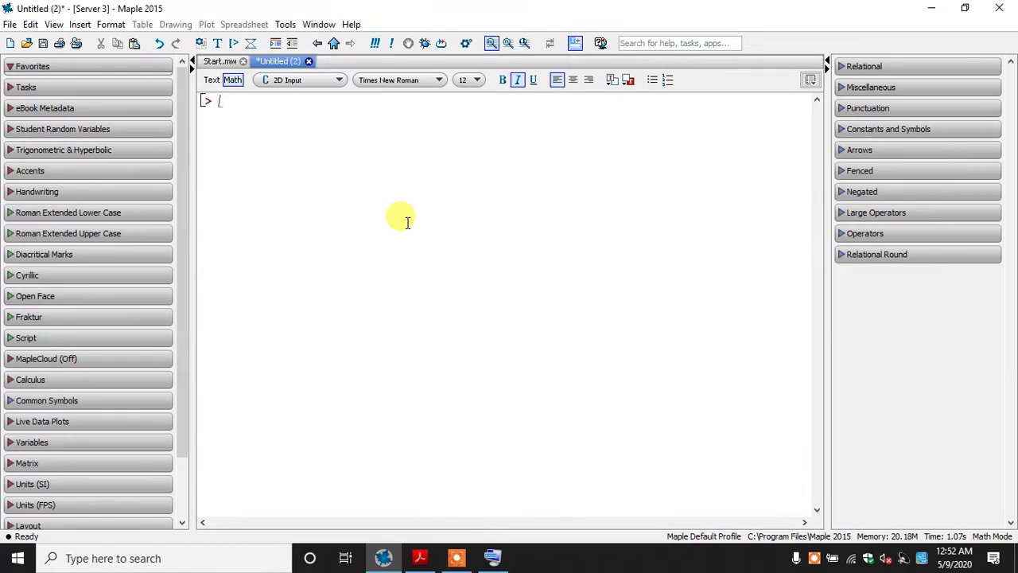
Enter E := exp(1); at the empty Maple prompt and evaluate it
text(E:)
text(=ex)
text(p(1))
text(;)
key(Return)
Change the argument in E := exp(1); to 2 and evaluate it, then extend it to 20 and evaluate again
click(270, 99)
key(BackSpace)
text(2)
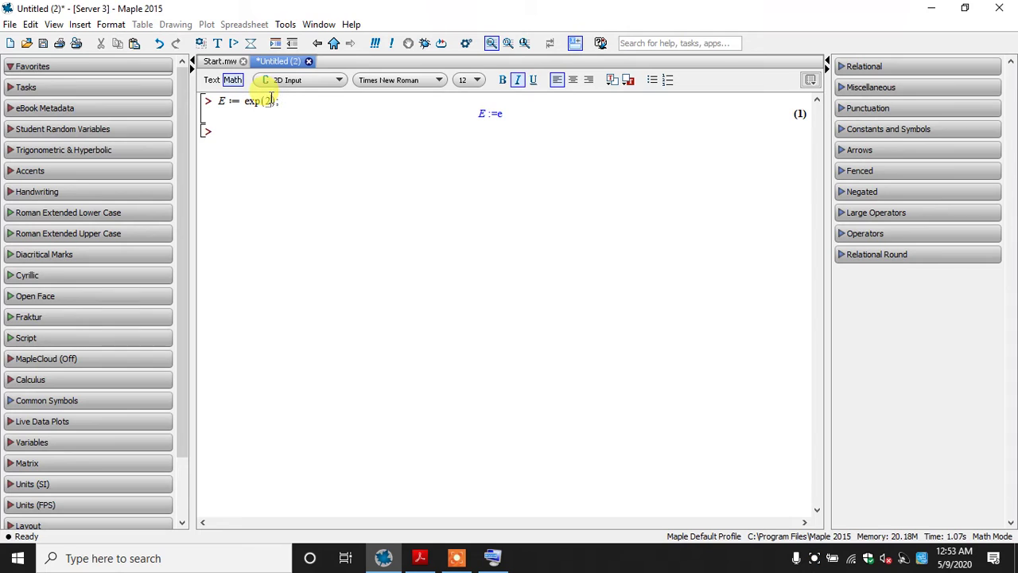
key(Return)
click(270, 99)
text(0)
key(Return)
Restore the argument of exp in the E assignment to 1 and re-evaluate the line
click(275, 100)
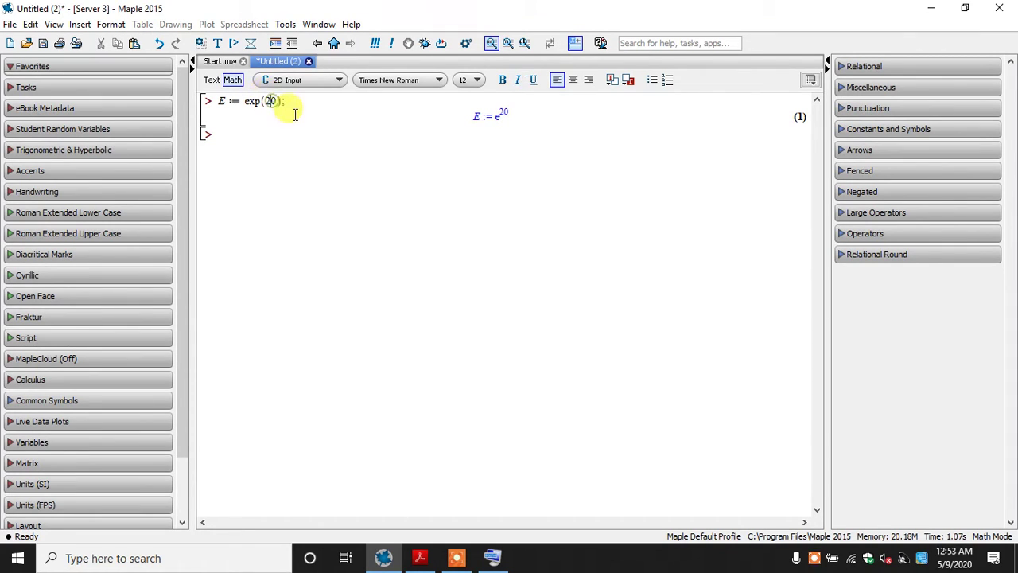
key(BackSpace)
key(BackSpace)
text(1)
key(Return)
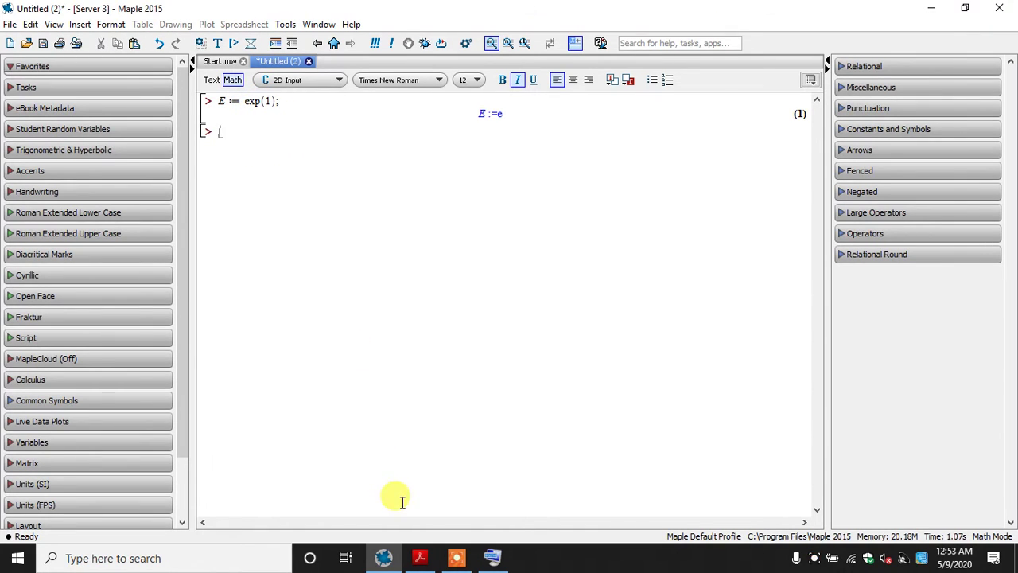
Check the evalf example in The MAPLE book, then evaluate evalf(%); below the E assignment in Maple
click(420, 557)
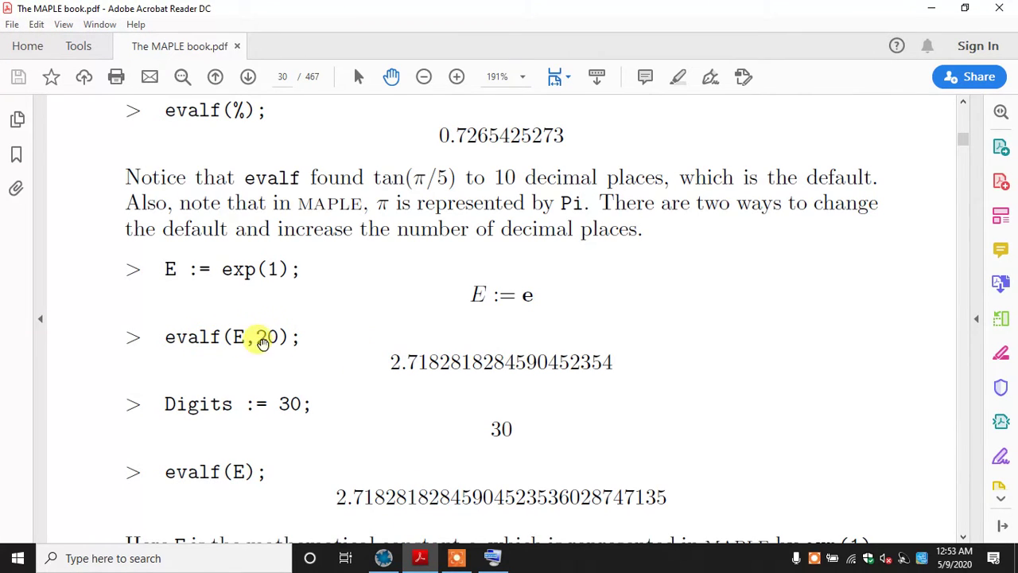
click(420, 558)
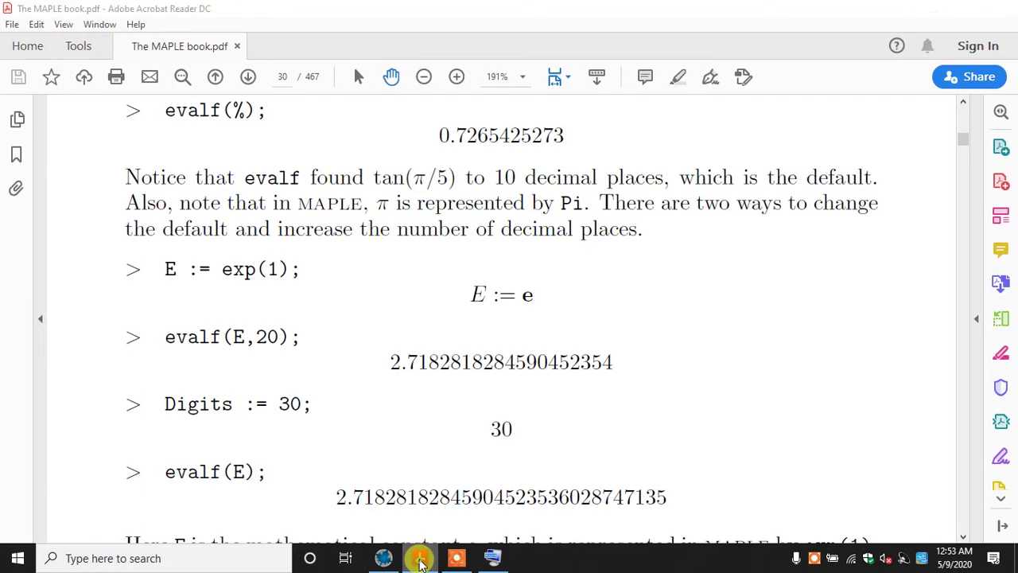
text(evalf()
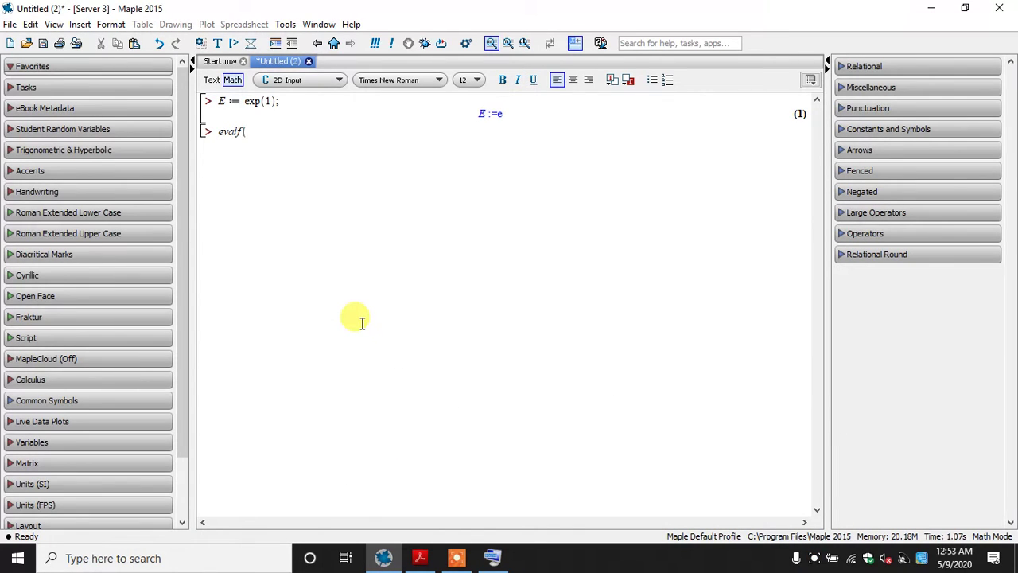
text(%);)
key(Return)
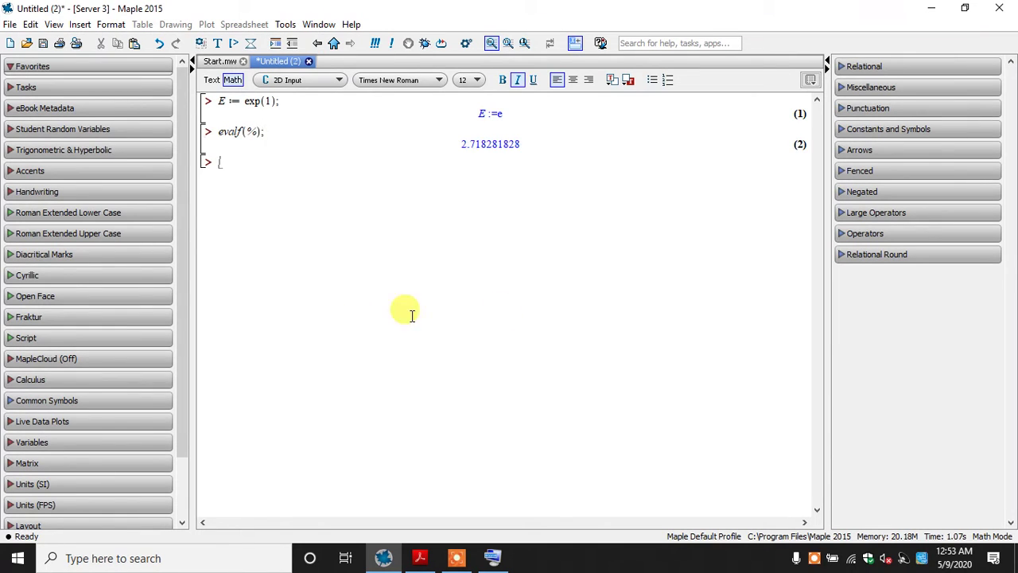
Delete the evalf(%); calculation and evaluate evalf(E); in its place
key(shift+Up)
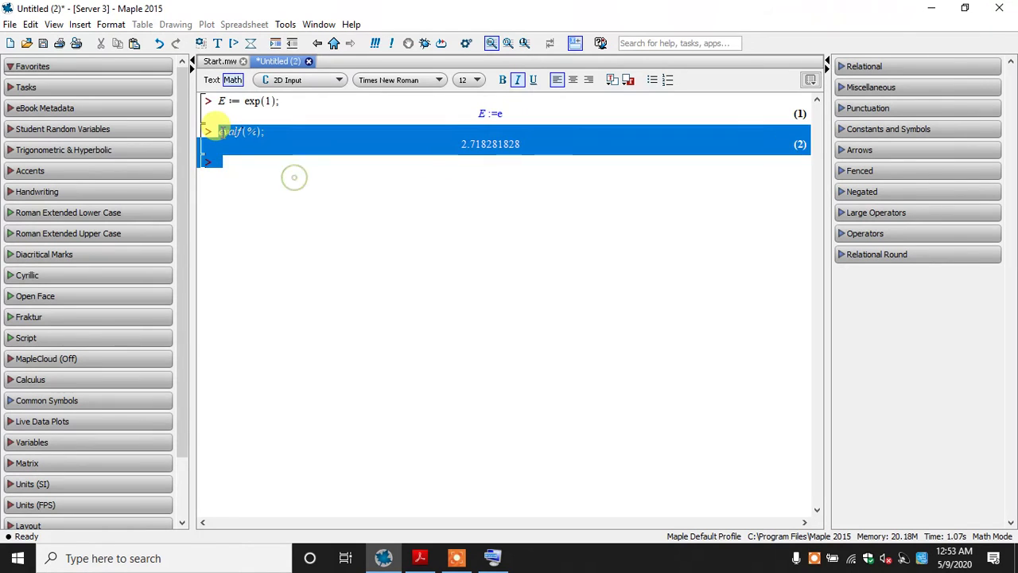
key(Delete)
text(eval)
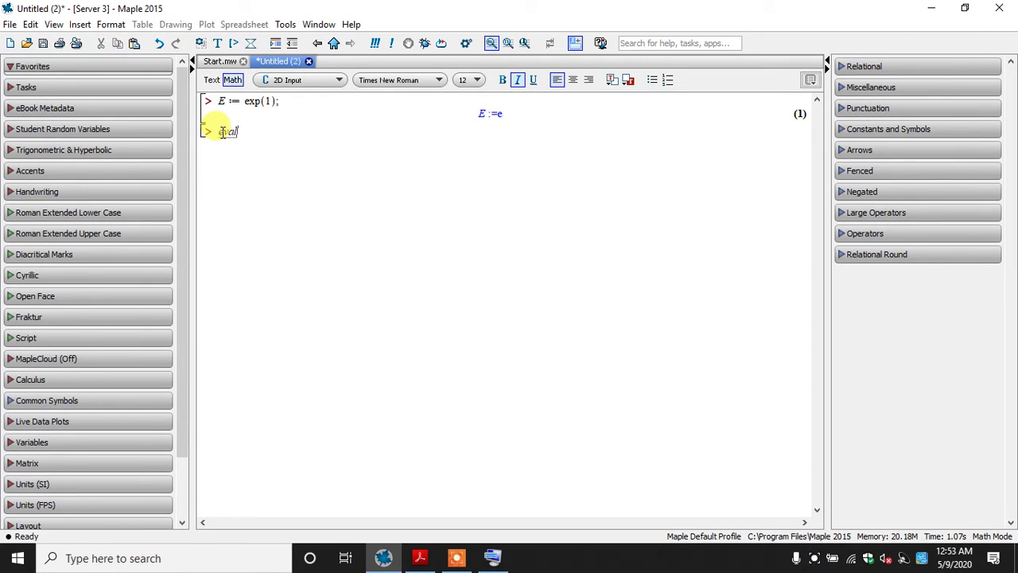
text(f(E);)
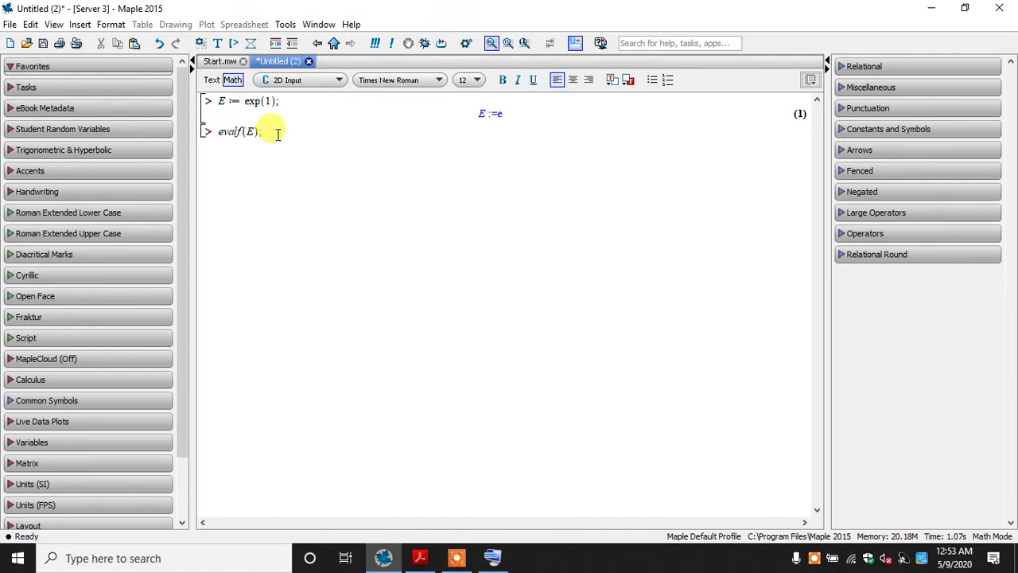
key(Return)
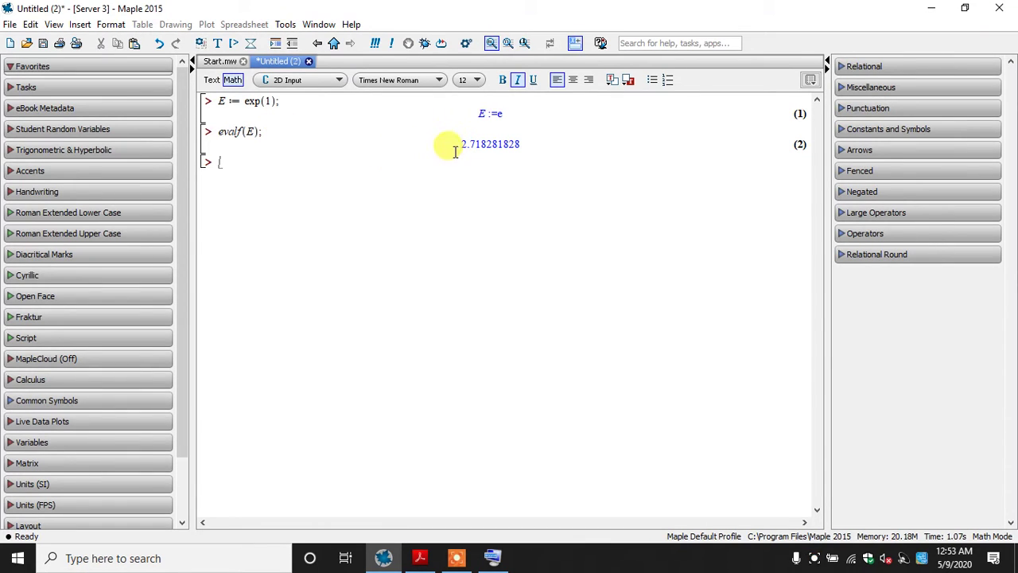
Examine the digits of the evalf(E); result one by one to see the default precision
drag(454, 148, 522, 144)
click(518, 144)
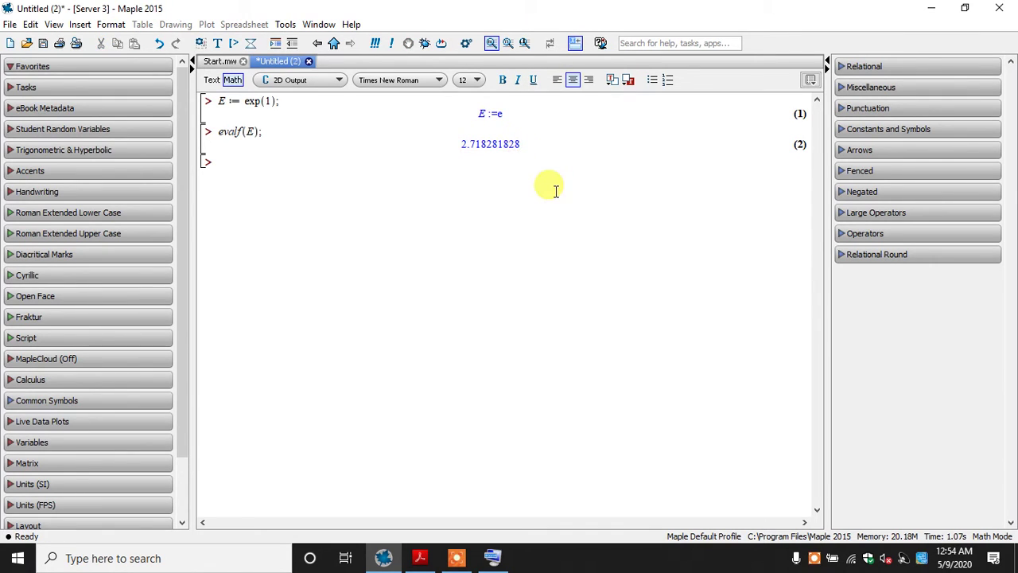
key(Left)
key(Left)
key(Left)
key(Left)
key(Left)
key(Left)
key(Left)
Replace the evalf(E); calculation with evalf(E, 20); and evaluate it
drag(293, 177, 214, 133)
key(Delete)
text(eva)
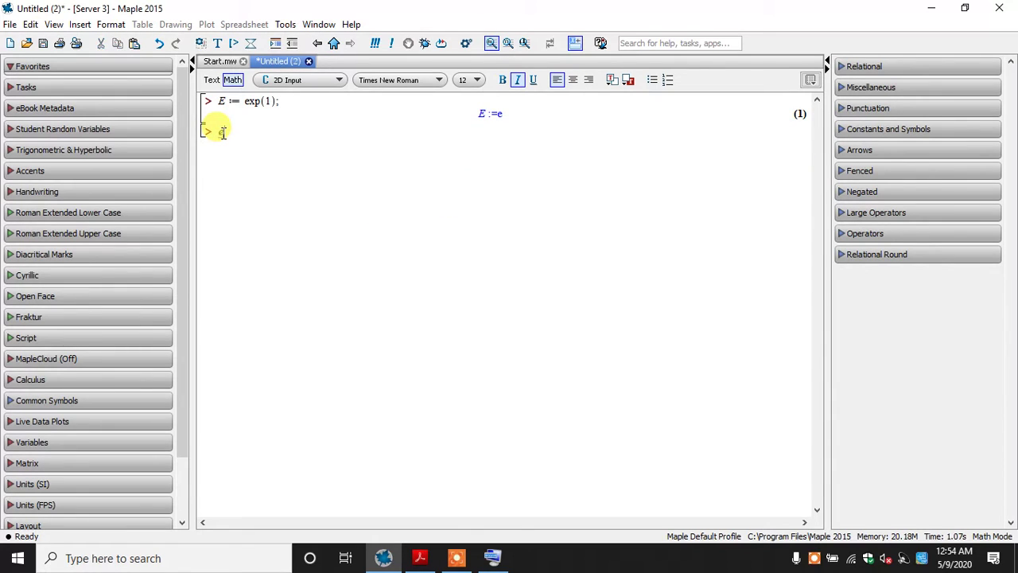
text(lf(E, 2)
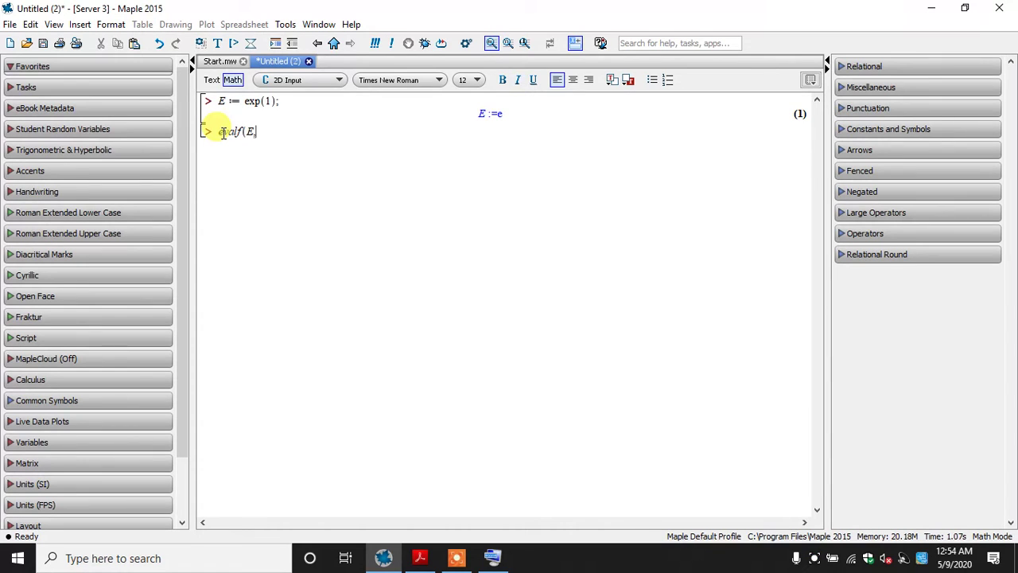
text(0)
text(;)
key(Return)
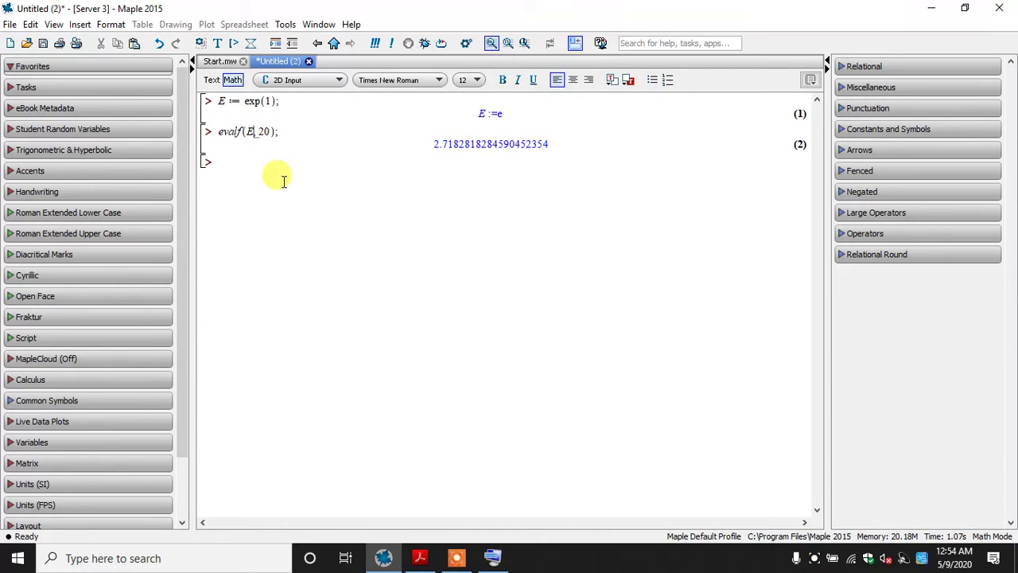
Replace the evalf(E, 20); calculation with evalf(%, 20); and evaluate it
drag(412, 187, 225, 131)
key(Delete)
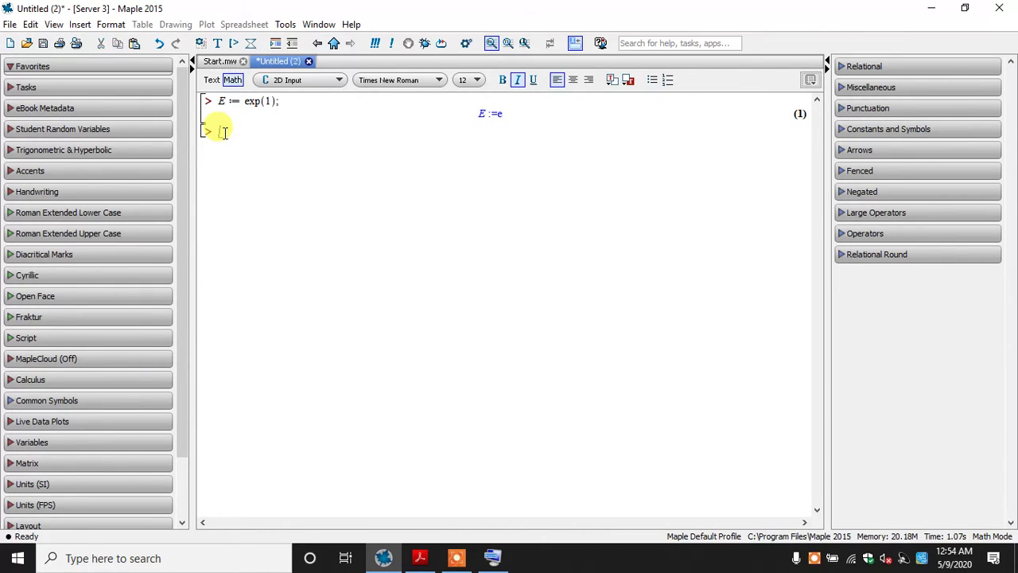
text(evalf()
text(E)
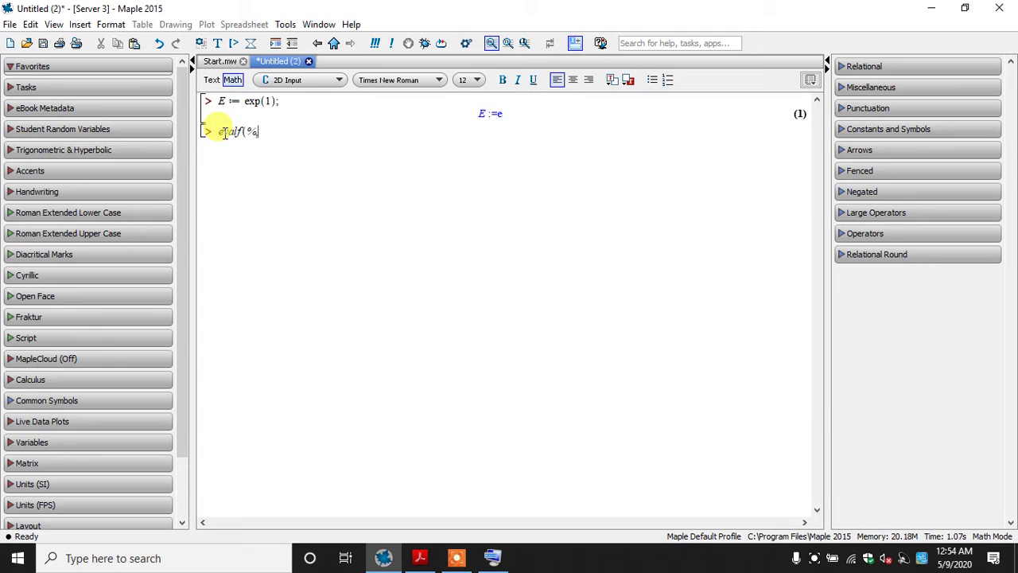
text(, 20);)
key(Return)
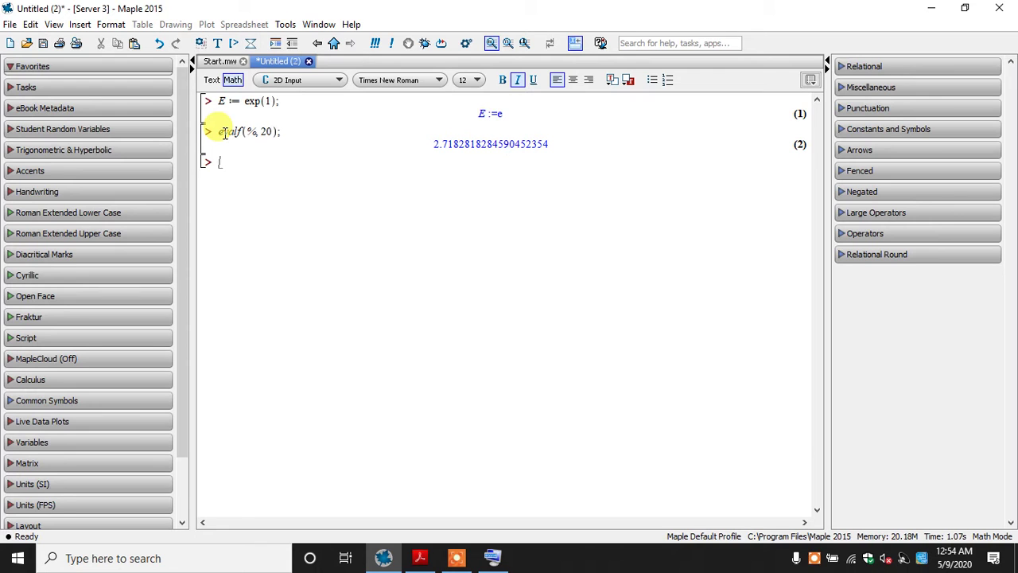
Switch to The MAPLE book and examine the evalf(E,20); example, especially its digits argument
click(420, 558)
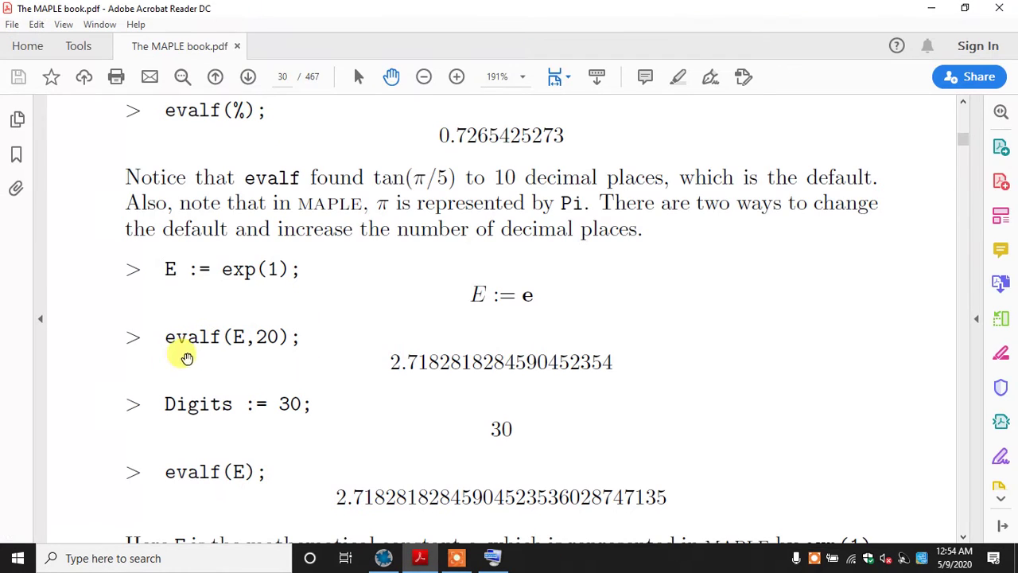
click(358, 77)
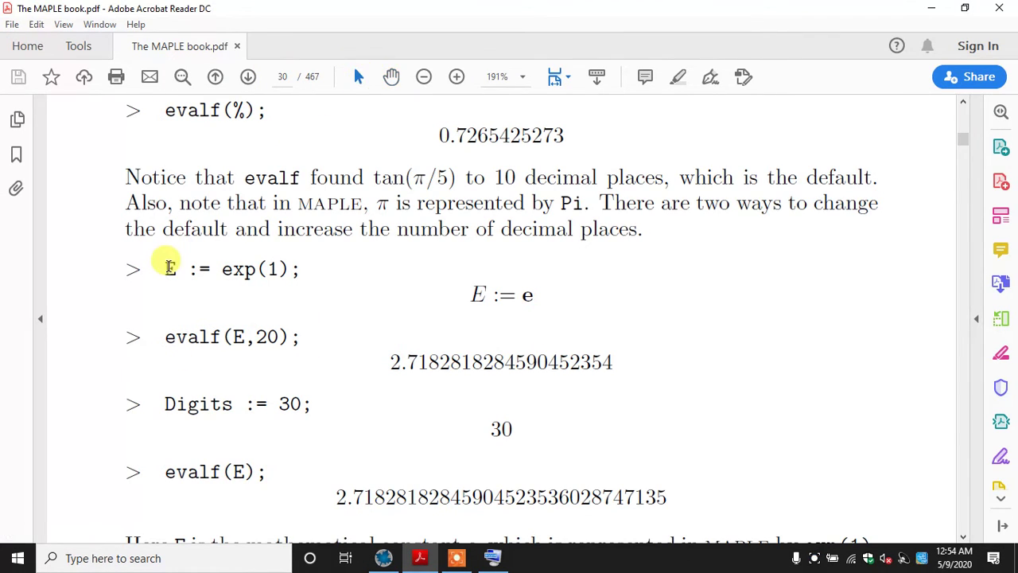
drag(170, 263, 418, 342)
click(222, 334)
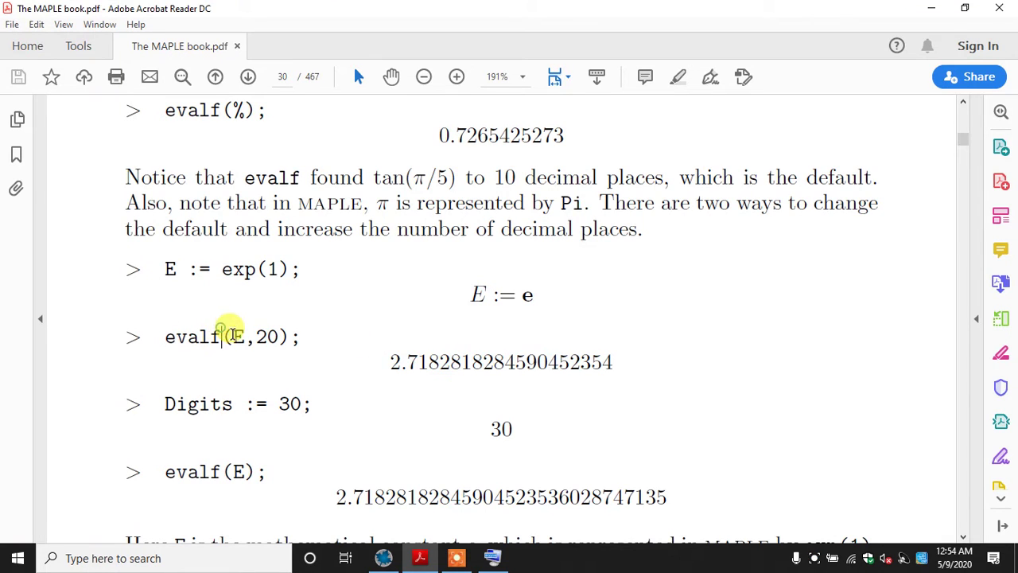
drag(255, 334, 283, 338)
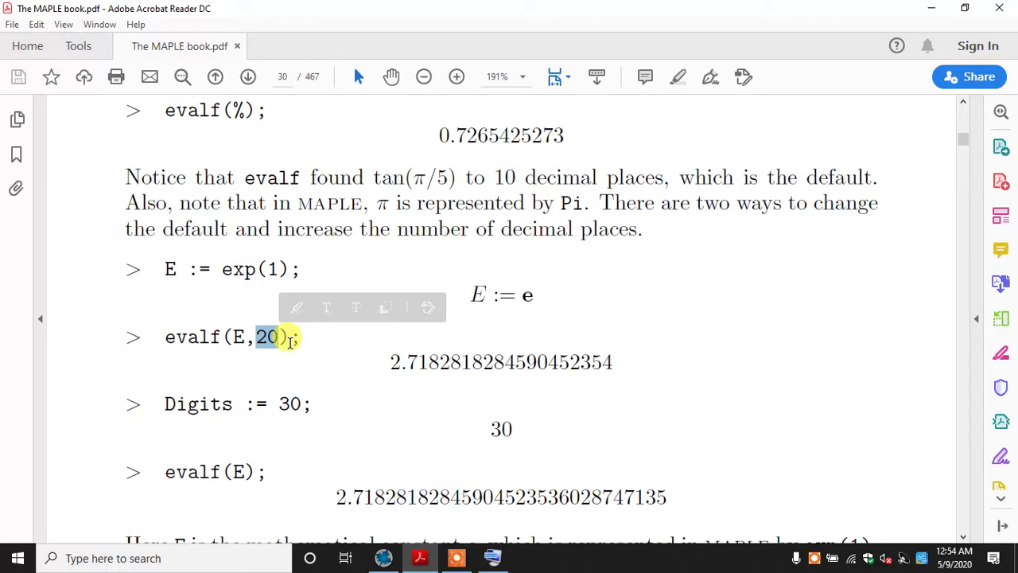
click(289, 338)
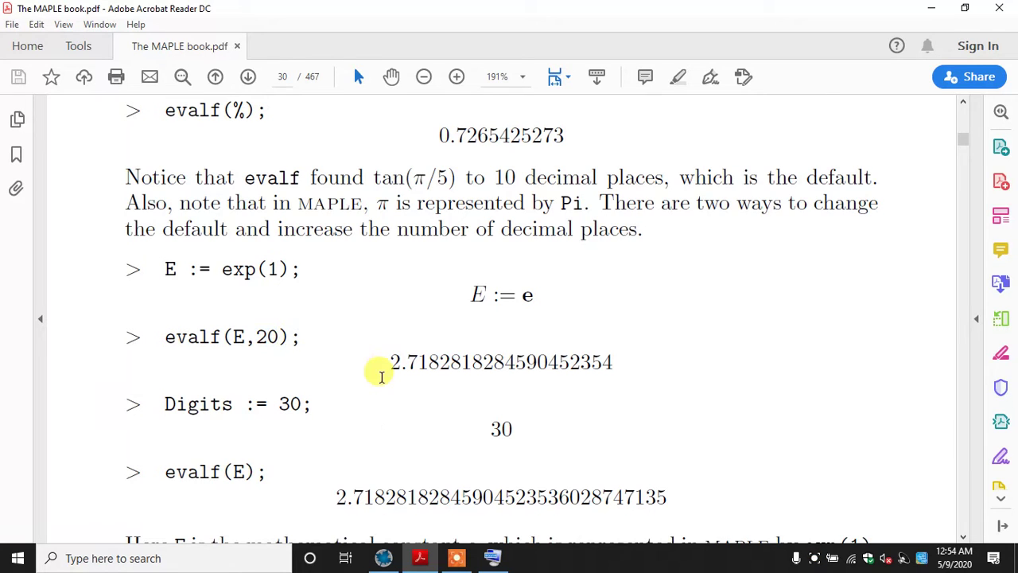
click(456, 558)
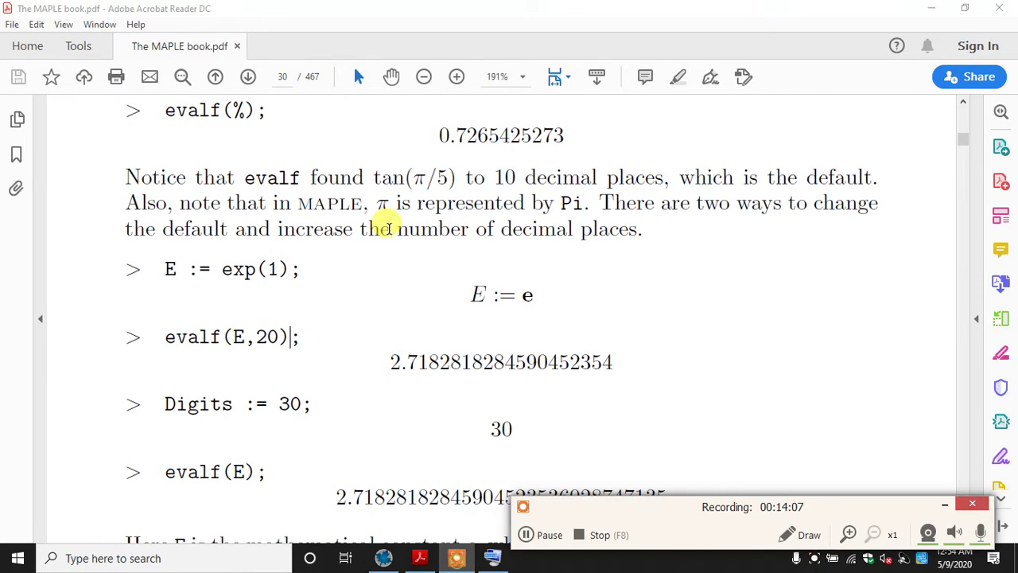
click(947, 504)
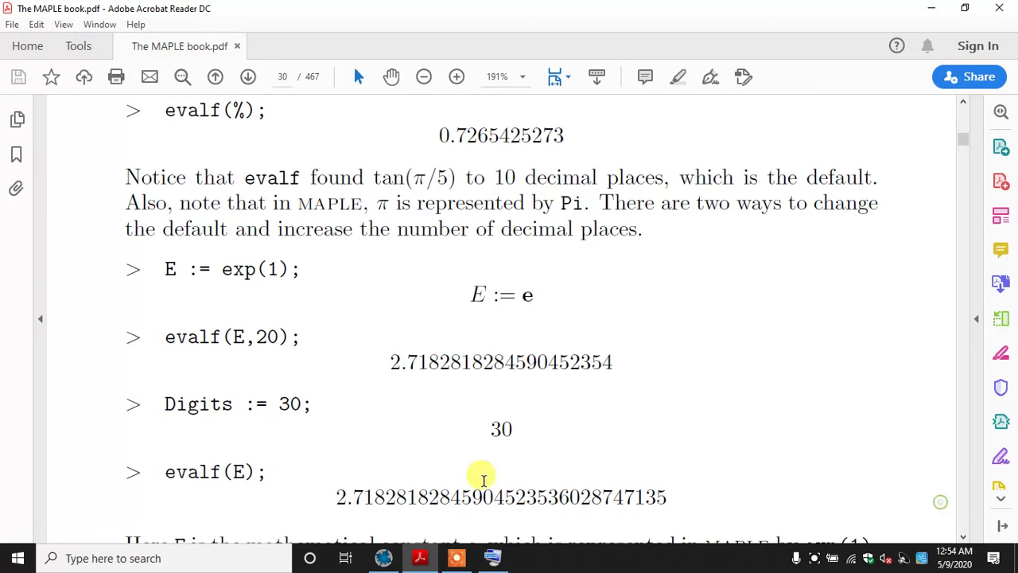
Return to Maple, replace the evalf(%, 20); calculation with evalf(E, 5); and evaluate it
click(386, 559)
drag(284, 155, 225, 131)
key(Delete)
text(evalf)
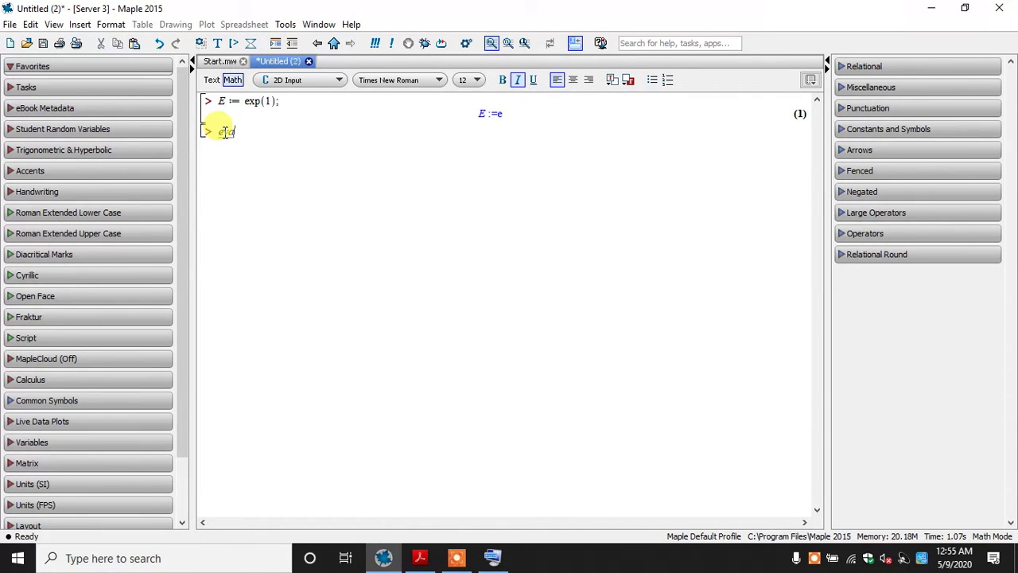
text((E)
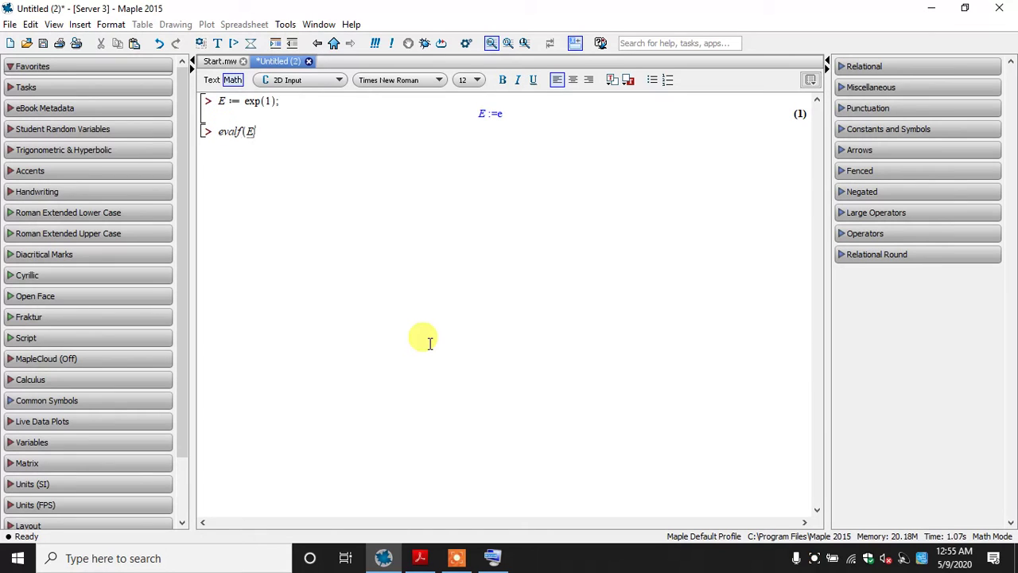
text(, 5);)
key(Return)
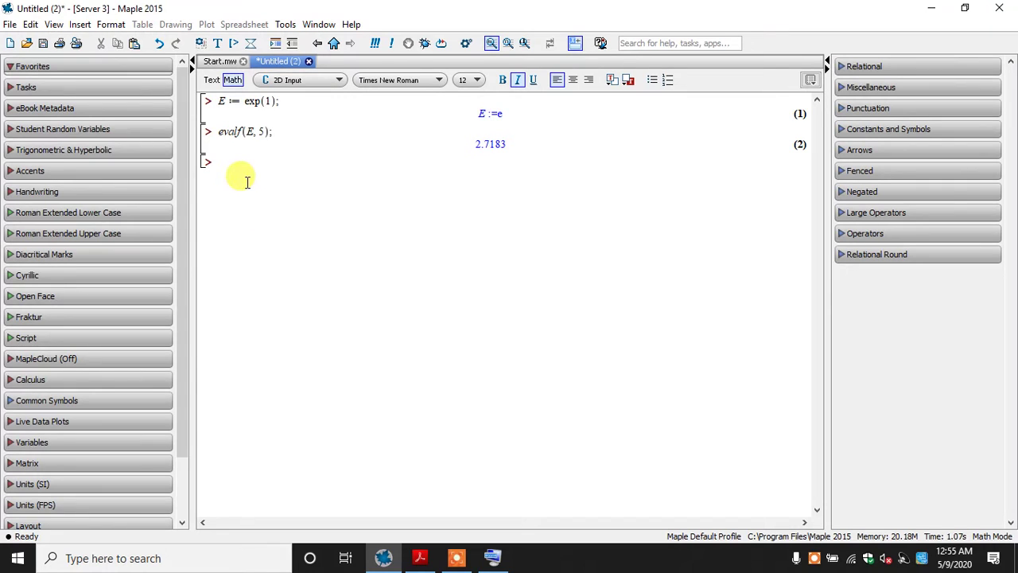
Delete all calculations from the worksheet, including the E assignment and evalf(E, 5);
drag(247, 182, 215, 131)
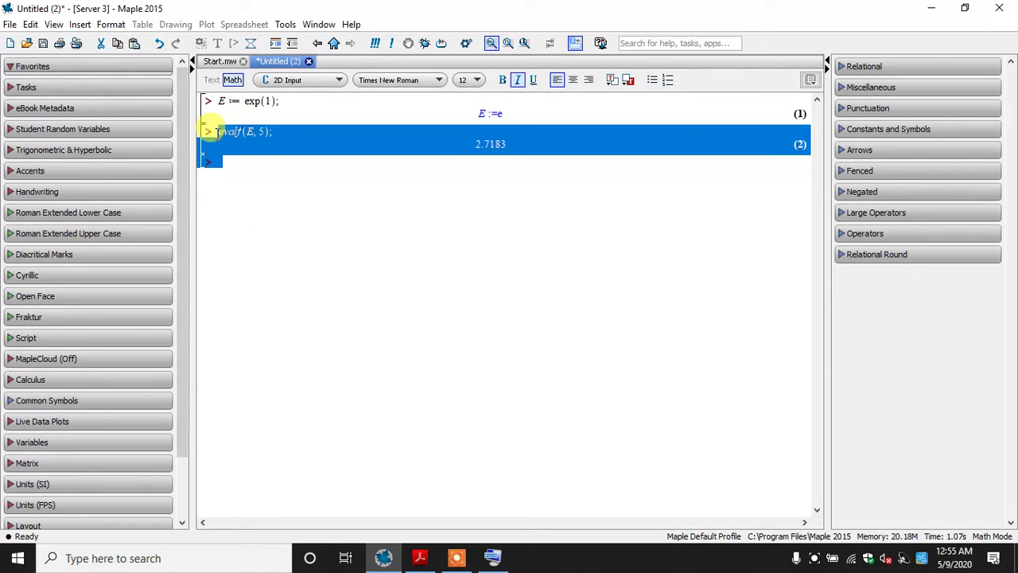
click(254, 167)
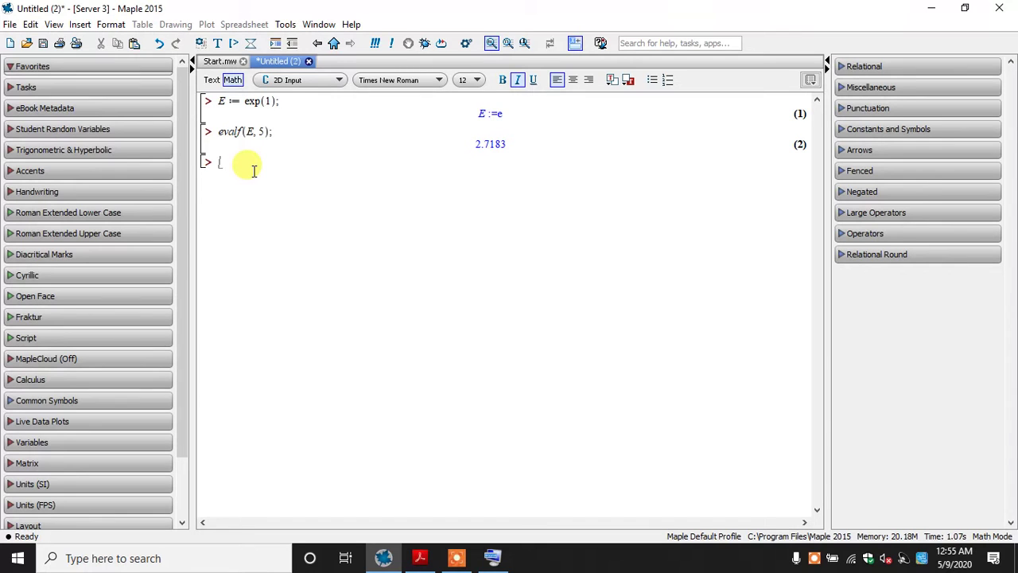
drag(254, 172, 221, 101)
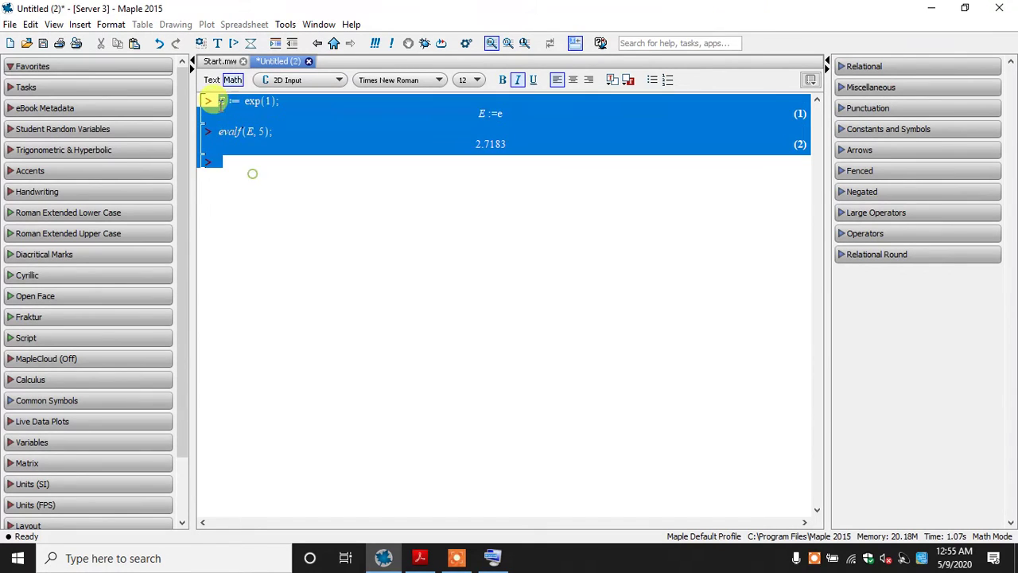
key(Delete)
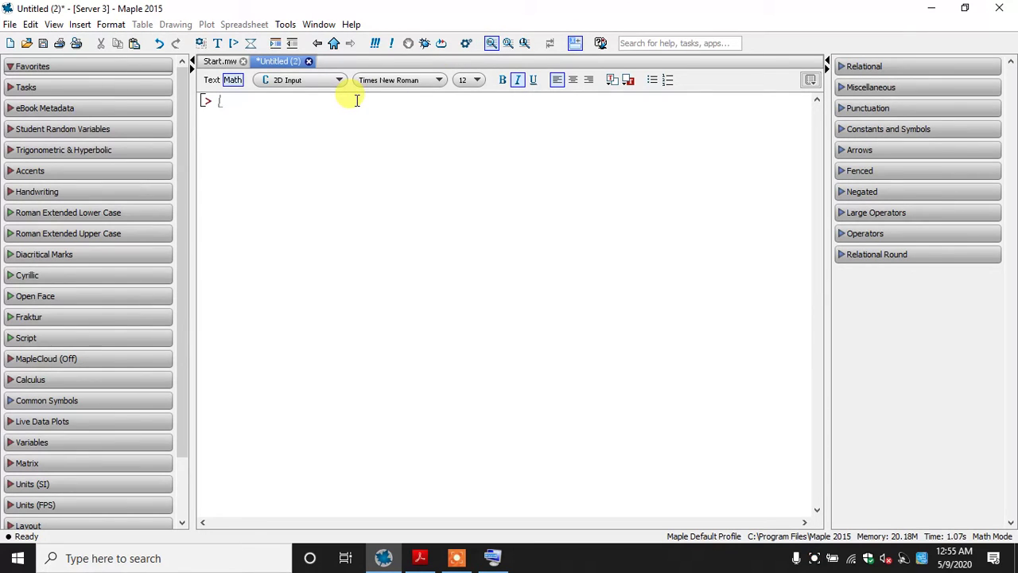
Enter E := exp(1); on the empty worksheet's first line and evaluate it
text(E:=e)
key(BackSpace)
key(BackSpace)
key(BackSpace)
text(:=3)
key(BackSpace)
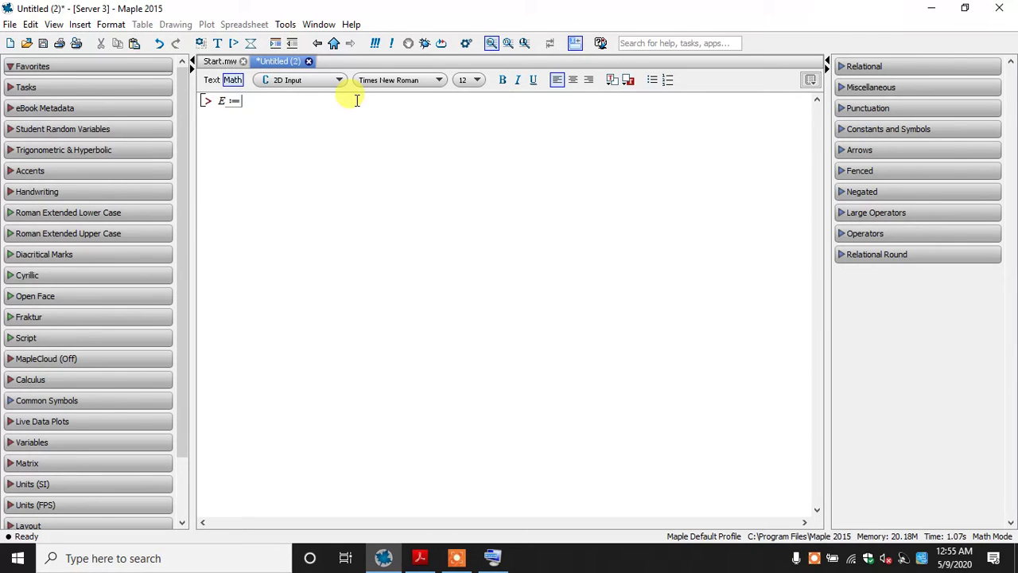
text(exp(1);)
key(Return)
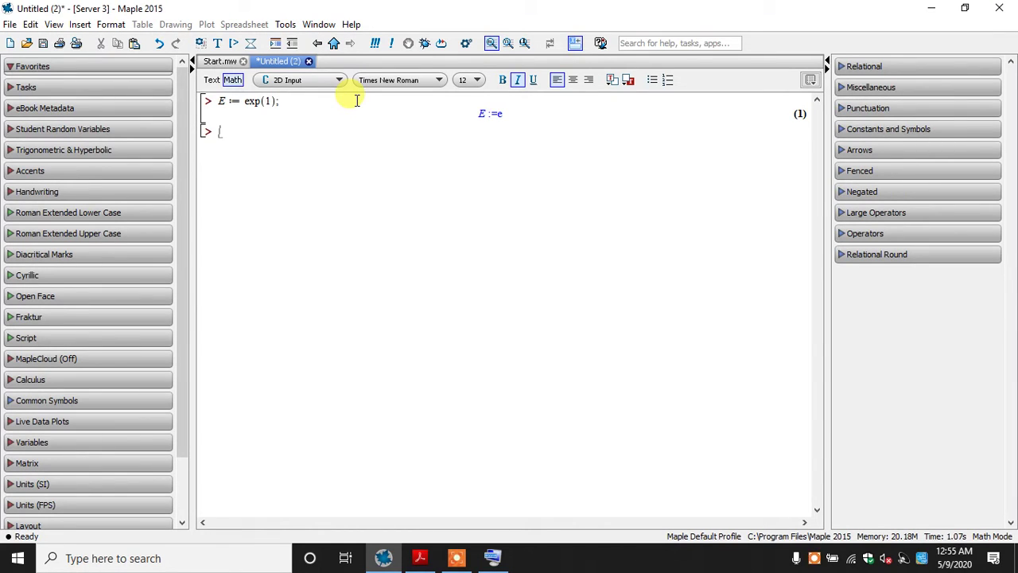
Set the default precision to 30 digits by evaluating Digits := 30; below the E assignment
text(Digits)
text(:)
text(=)
text(30;)
key(Return)
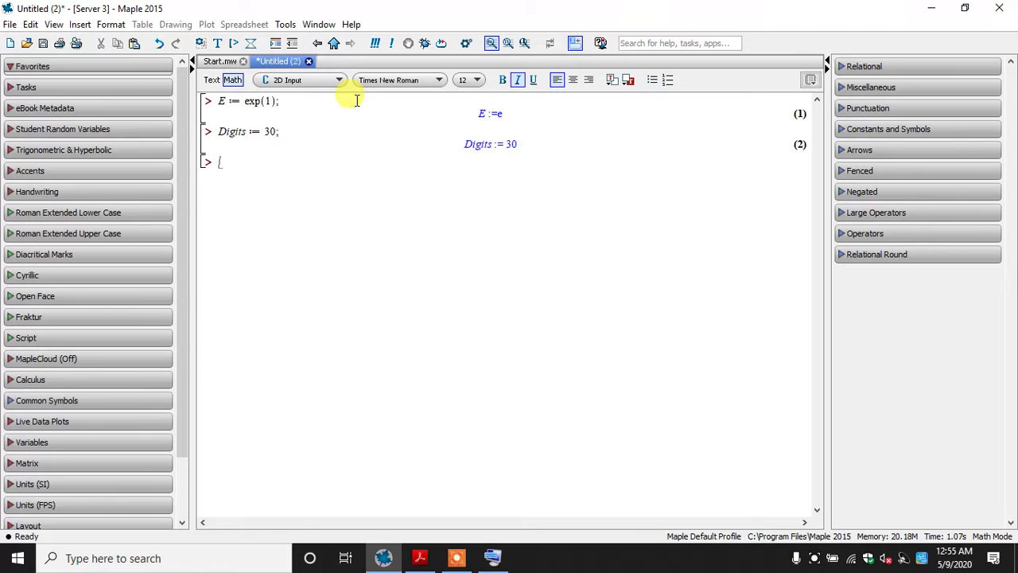
Enter evalf(E); below the Digits assignment and evaluate it without a precision argument
text(evalf(E);)
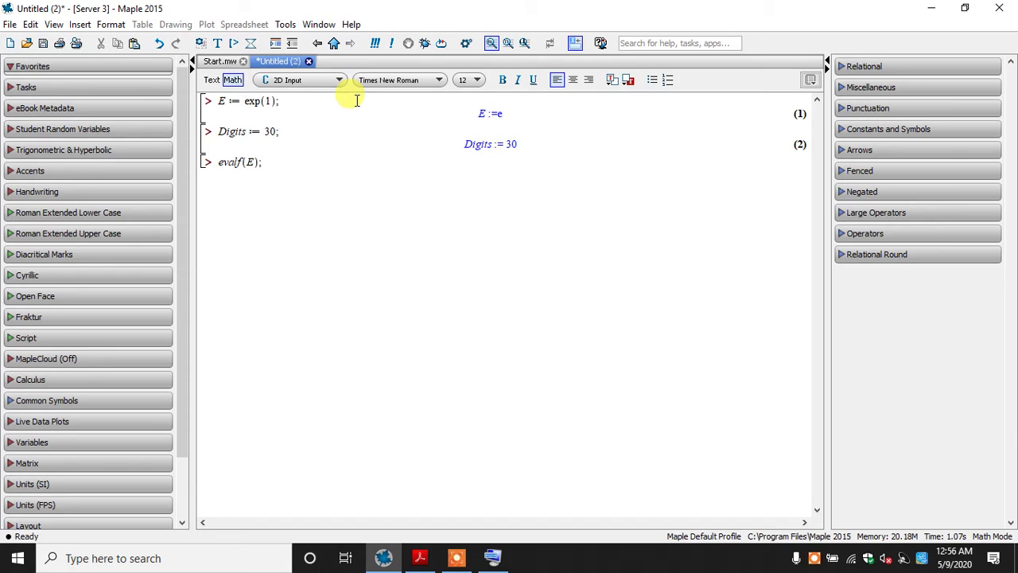
key(Left)
text(, 30)
key(BackSpace)
key(BackSpace)
key(BackSpace)
key(BackSpace)
key(BackSpace)
key(BackSpace)
key(Return)
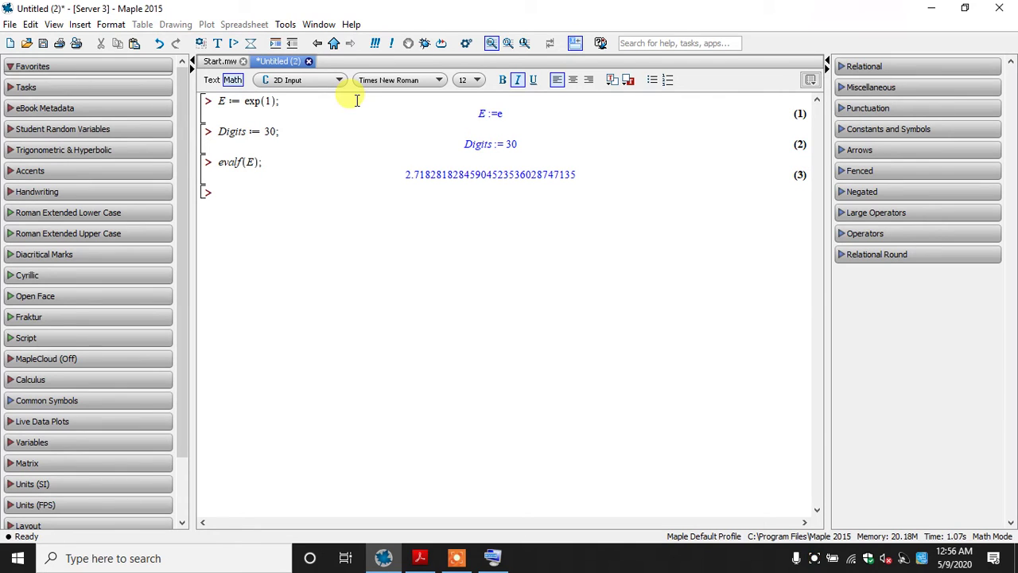
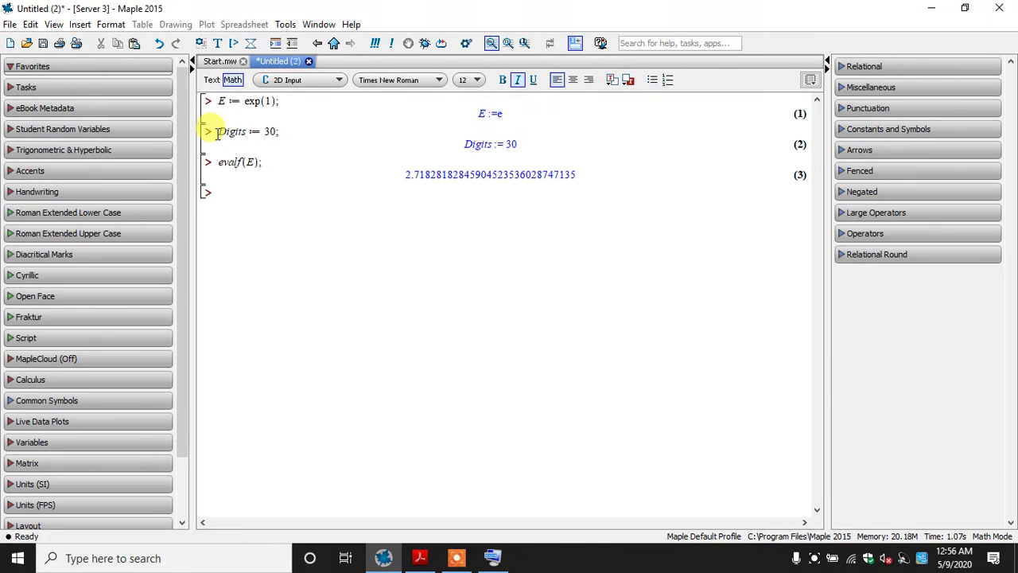
drag(205, 130, 229, 163)
click(233, 170)
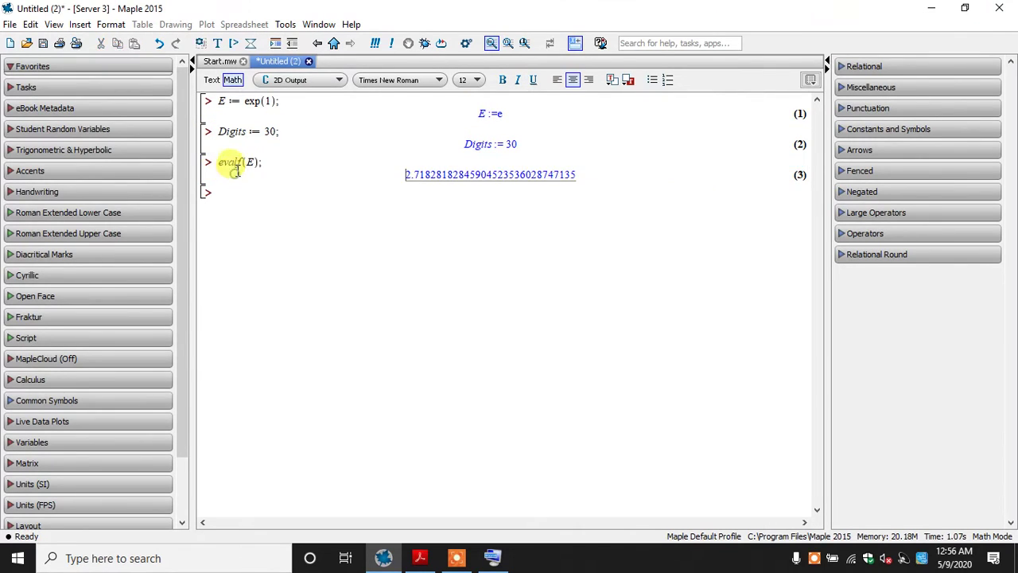
drag(404, 183, 576, 216)
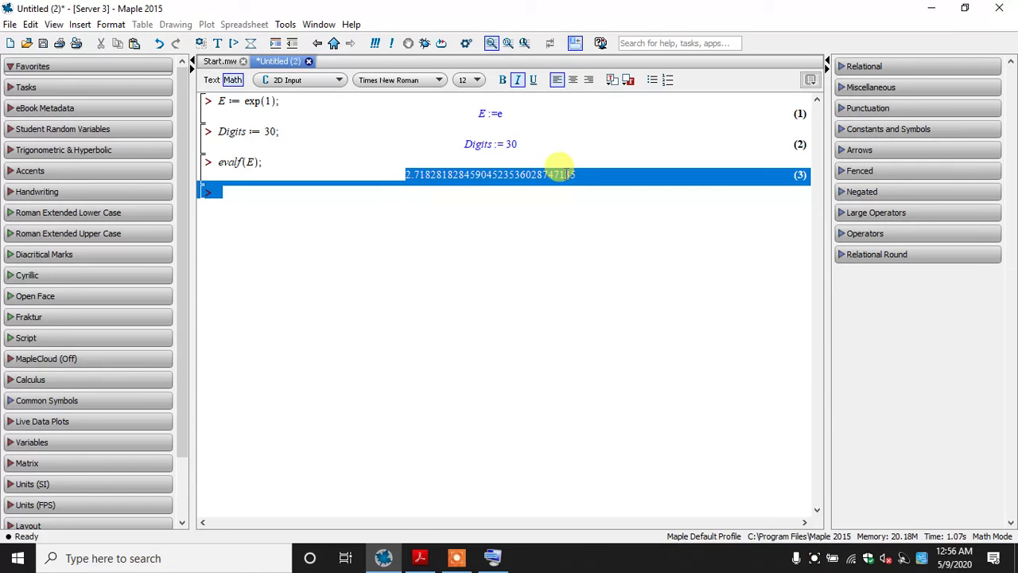
click(590, 263)
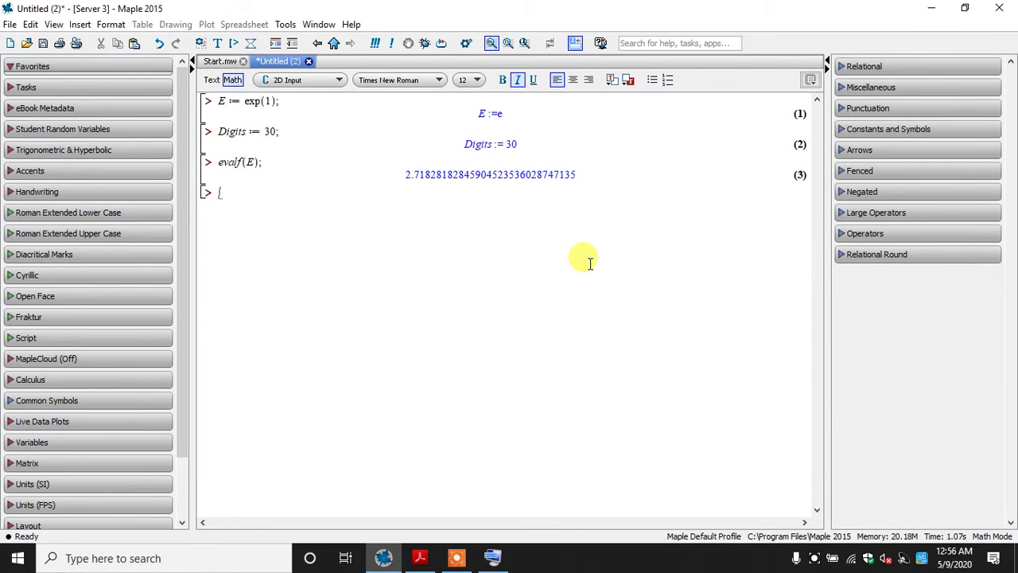
Switch to The MAPLE book in Acrobat Reader and read on to the context menu approximation example after evalf(E);
click(418, 557)
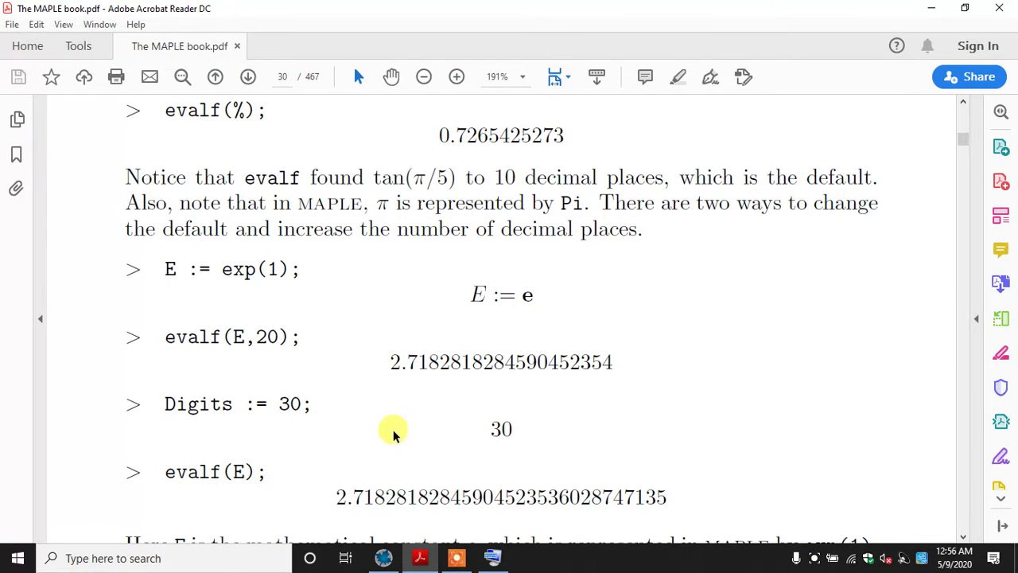
click(392, 79)
scroll(384, 216, down, 3)
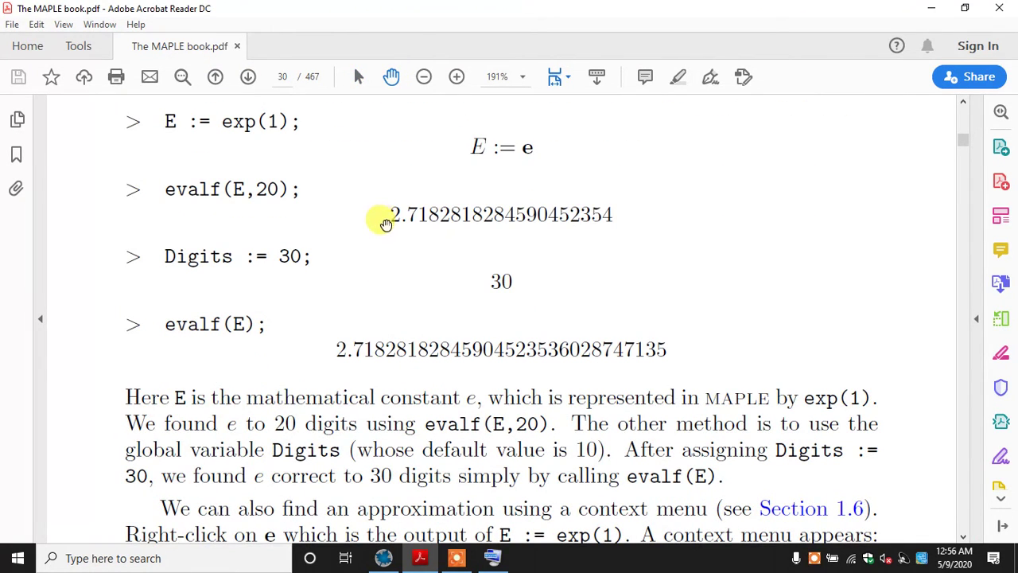
scroll(374, 247, down, 4)
drag(421, 416, 389, 264)
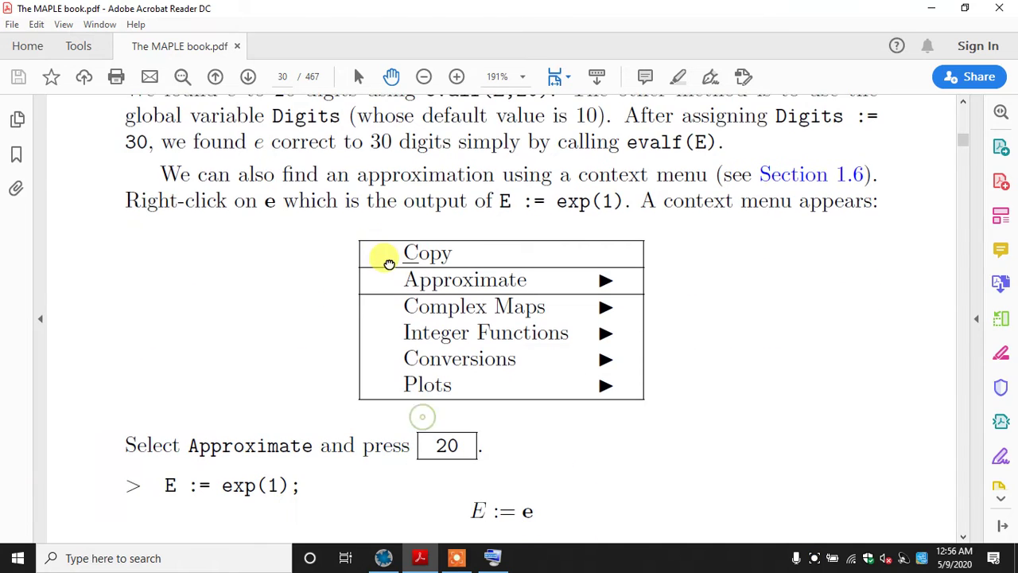
drag(418, 423, 412, 371)
Return to Maple and review the E assignment, the evalf(E); line and its decimal output
click(385, 558)
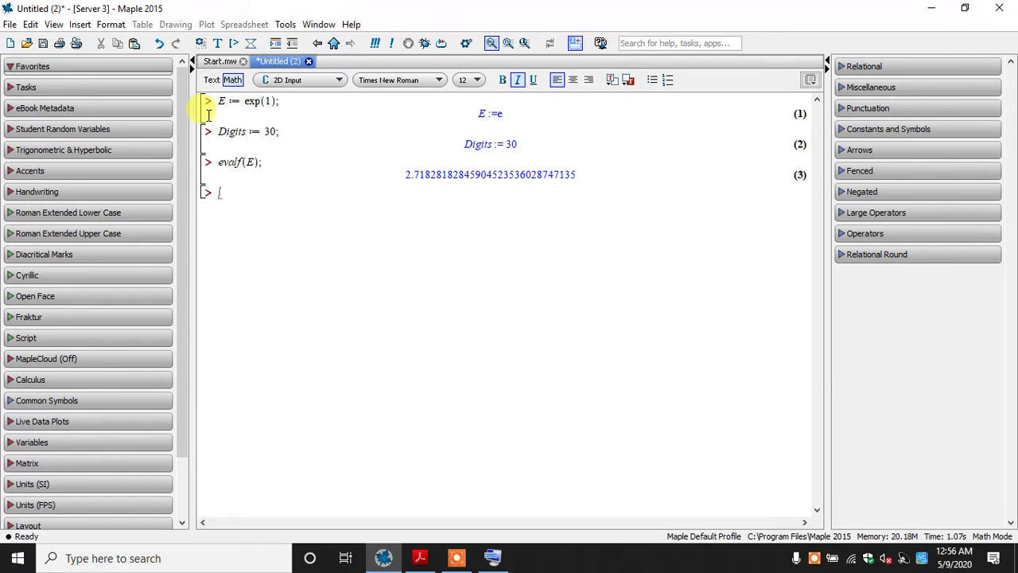
drag(255, 100, 278, 100)
click(227, 101)
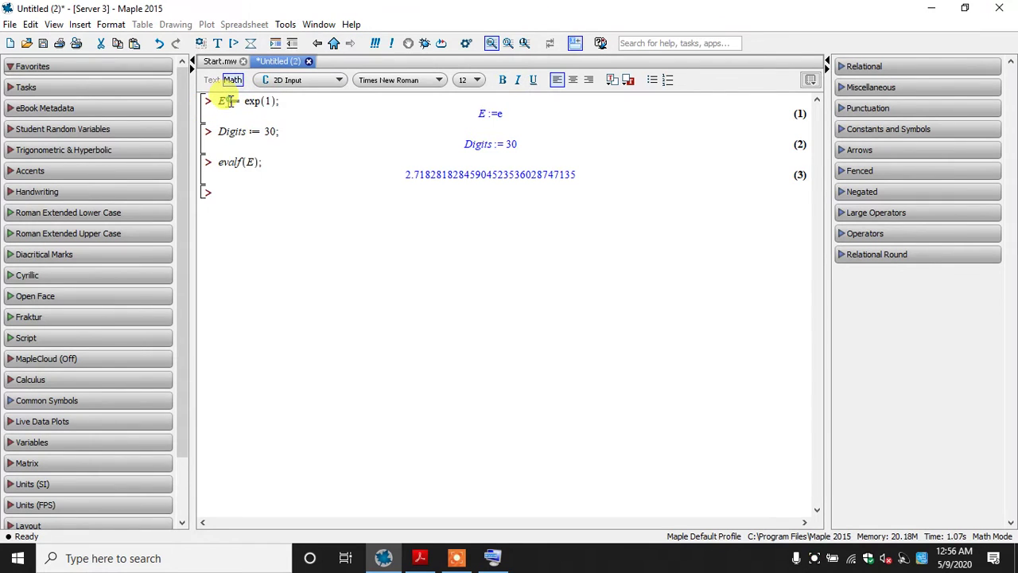
drag(219, 161, 259, 163)
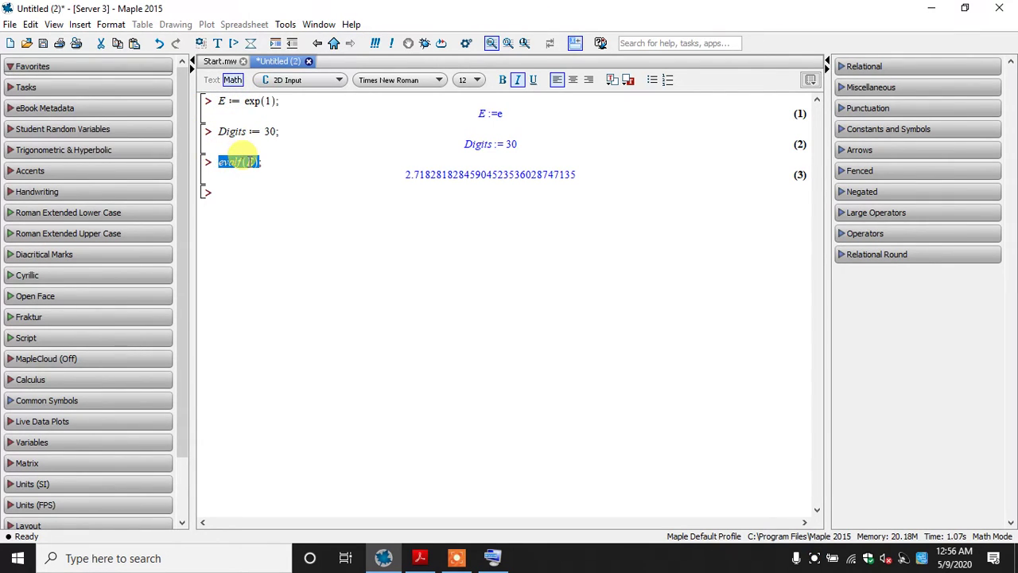
click(267, 165)
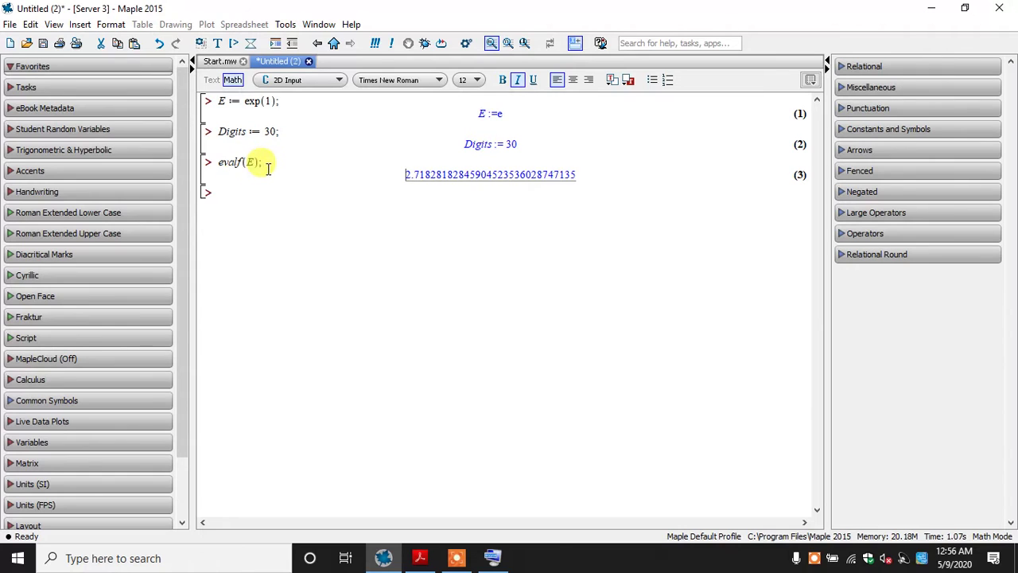
drag(402, 185, 575, 182)
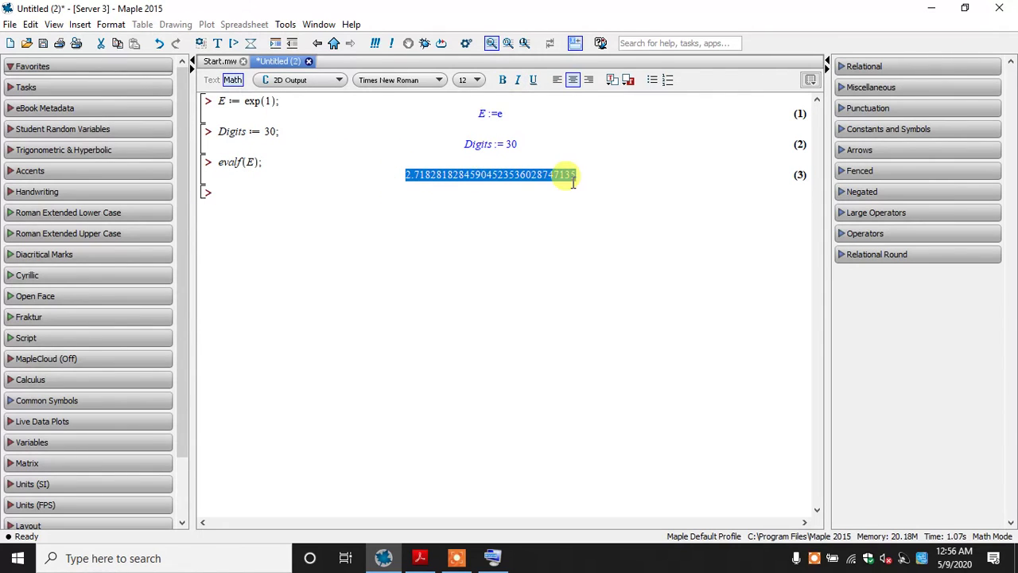
click(476, 188)
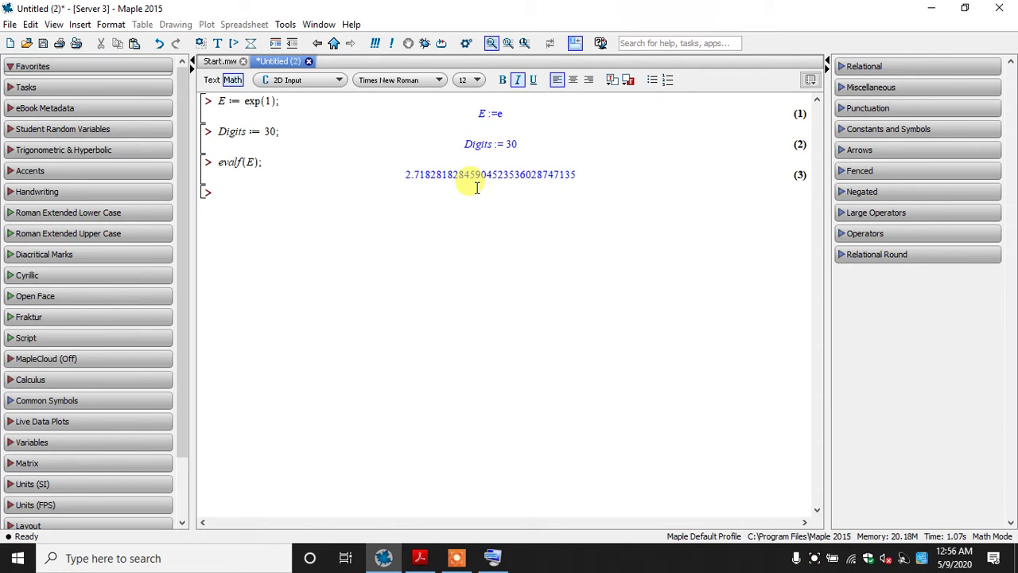
drag(401, 174, 565, 175)
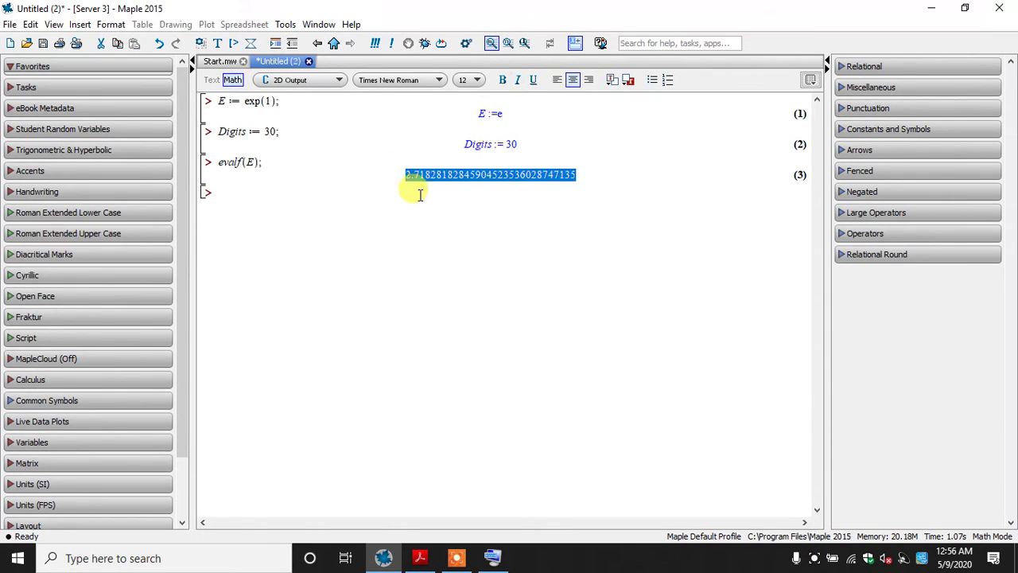
click(377, 173)
click(286, 202)
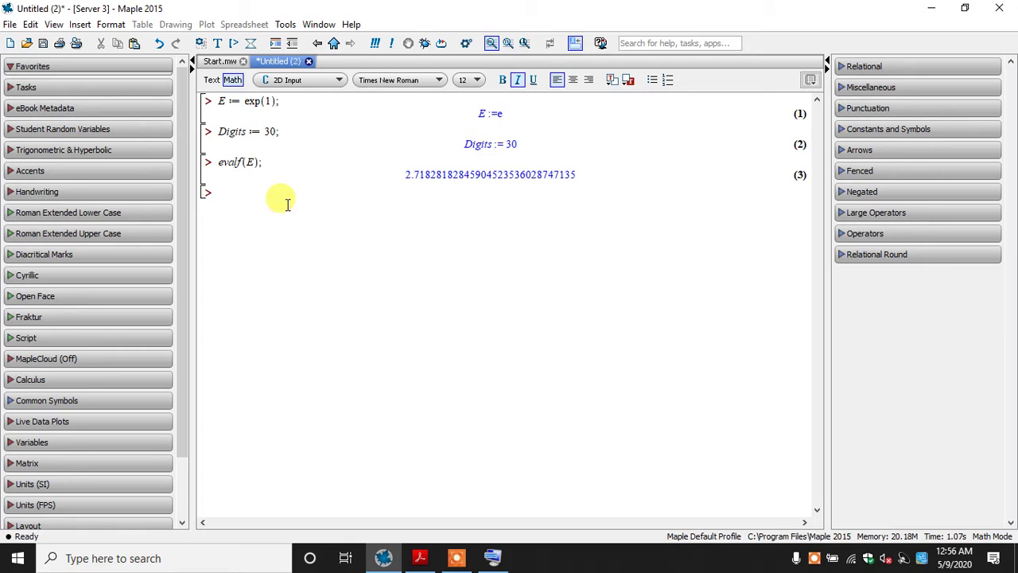
Enter R0 := evalf(E); on the next empty line, evaluate it and compare its output with that of evalf(E);
text(R)
text(0)
text(:)
text(=eval)
text(f()
text(E)
text();)
key(Return)
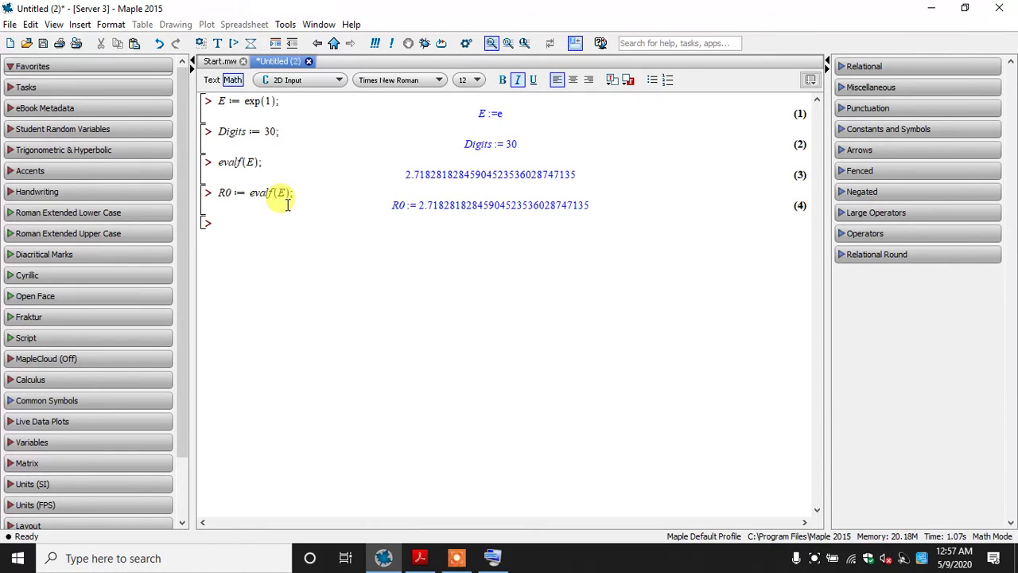
drag(405, 174, 589, 205)
click(350, 229)
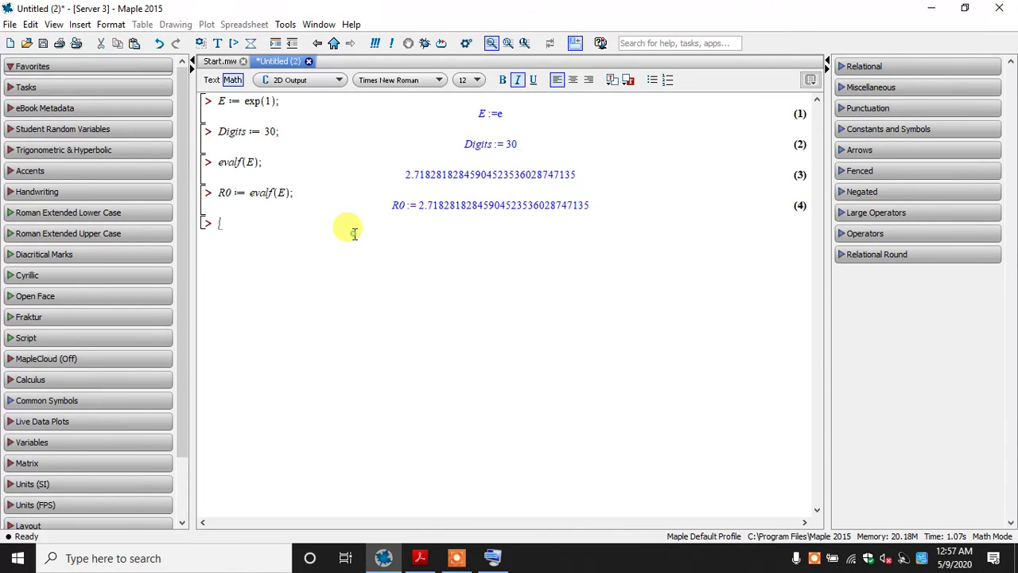
Switch to The MAPLE book in Acrobat Reader and examine the R0 := evalf(E,20); example on page 17
click(420, 558)
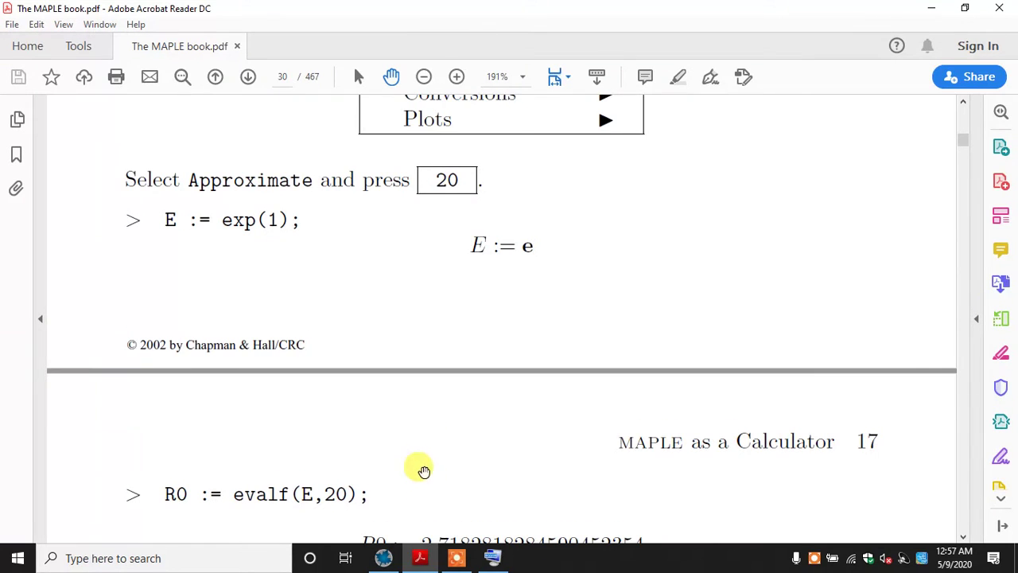
drag(421, 466, 410, 266)
drag(402, 302, 398, 442)
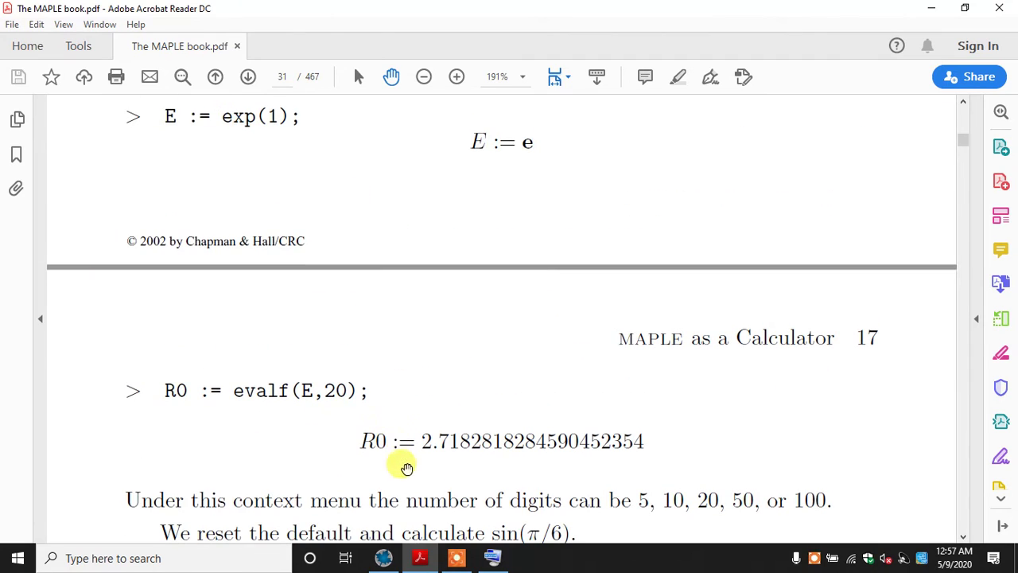
Return to Maple and delete all calculations from the worksheet, from the E assignment to the R0 assignment
click(384, 557)
key(ctrl+a)
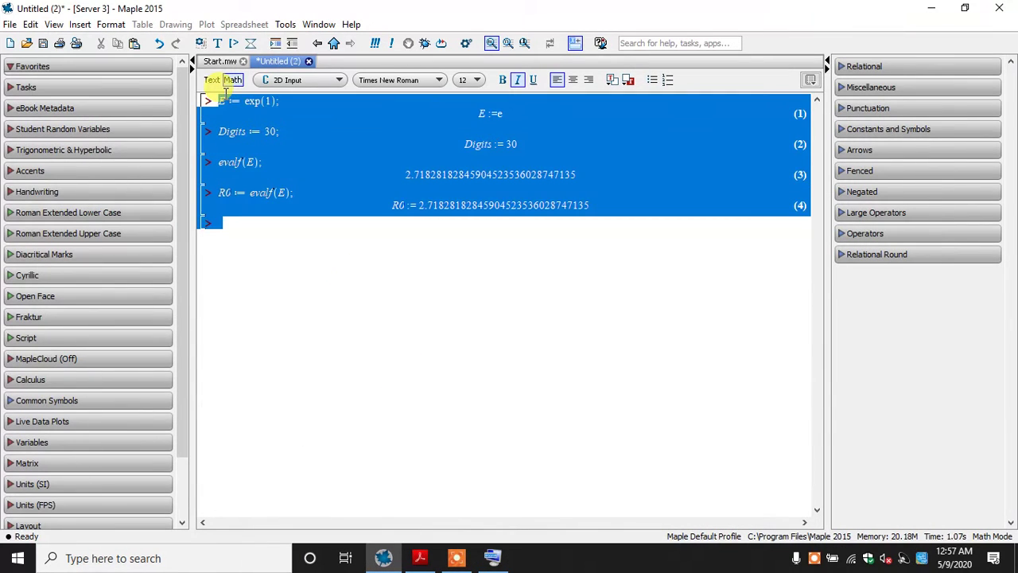
key(Delete)
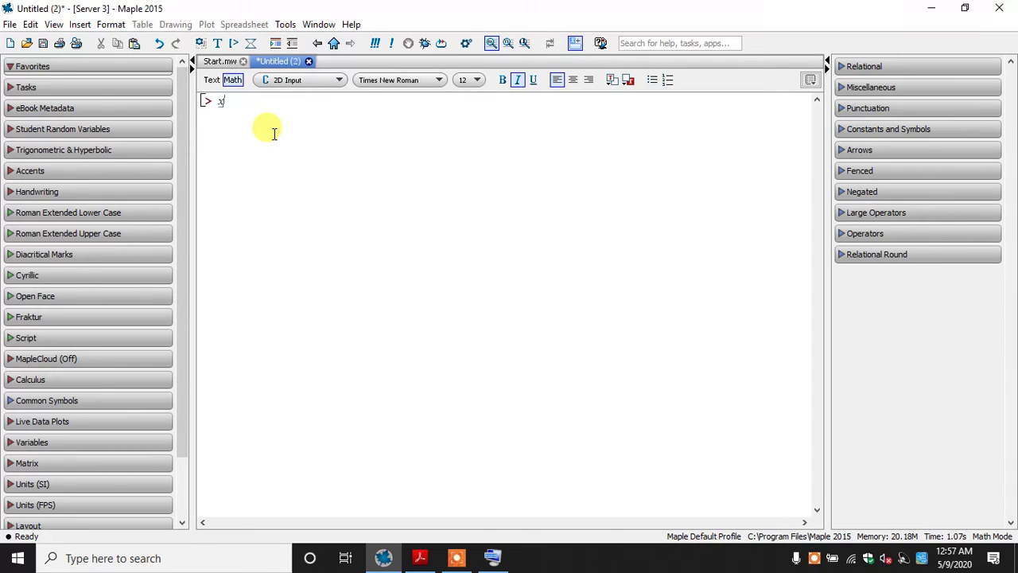
Assign and evaluate x := 25; and y := 75; on the first two lines of the worksheet
text(x := 25;)
key(Return)
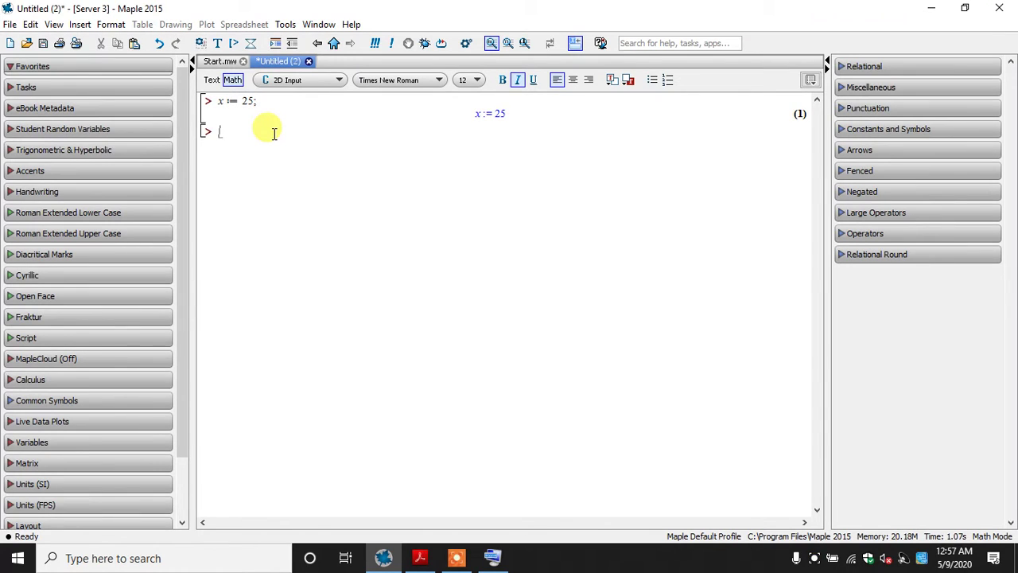
text(y := 75)
text(;)
key(Return)
Enter R0 := x+y; below the y assignment and evaluate it
text(R0)
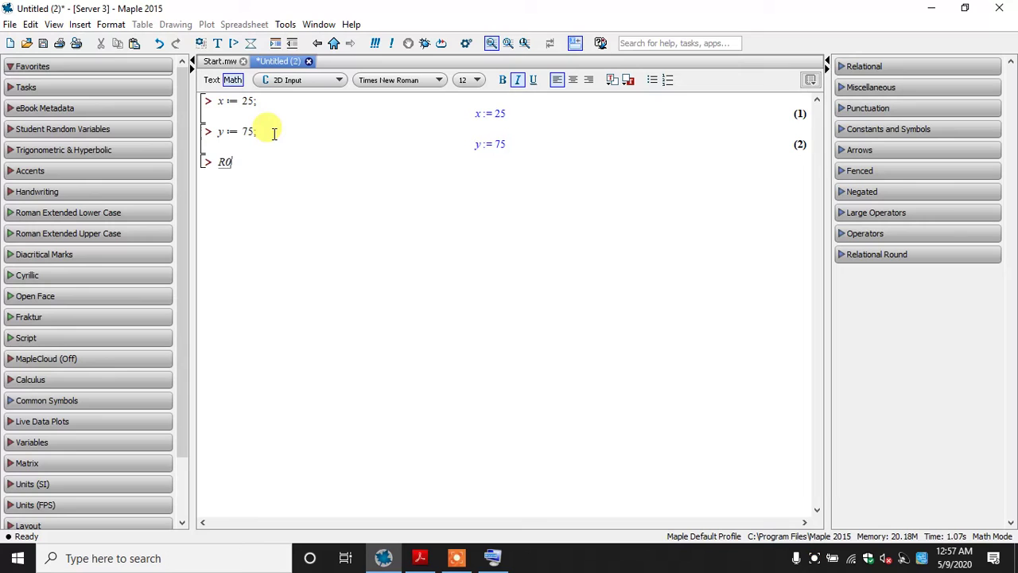
text(:)
text(=x+)
text(y)
text(;)
key(Return)
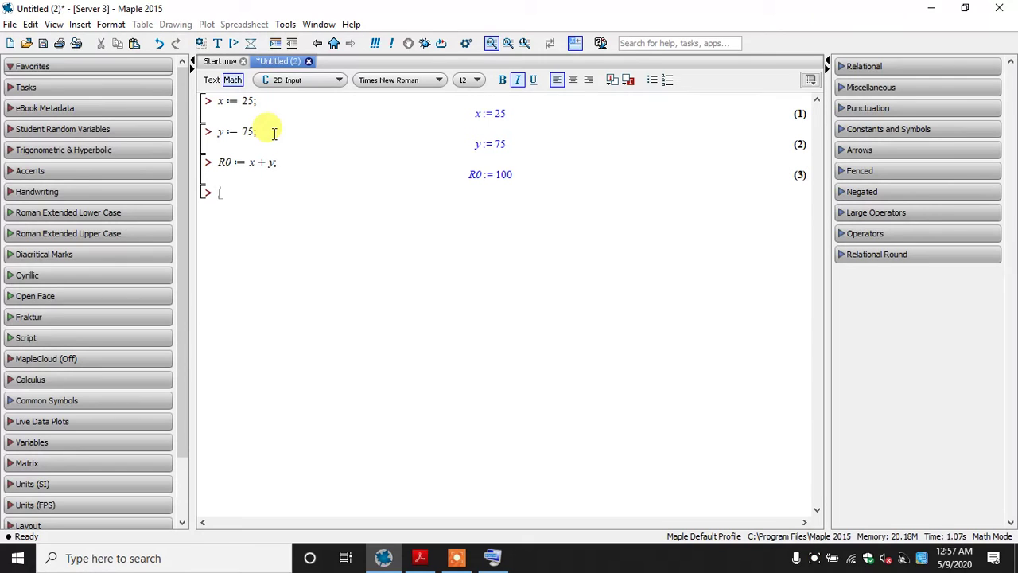
Remove the R0 assignment from the third line and re-evaluate it as x + y;
drag(244, 162, 212, 157)
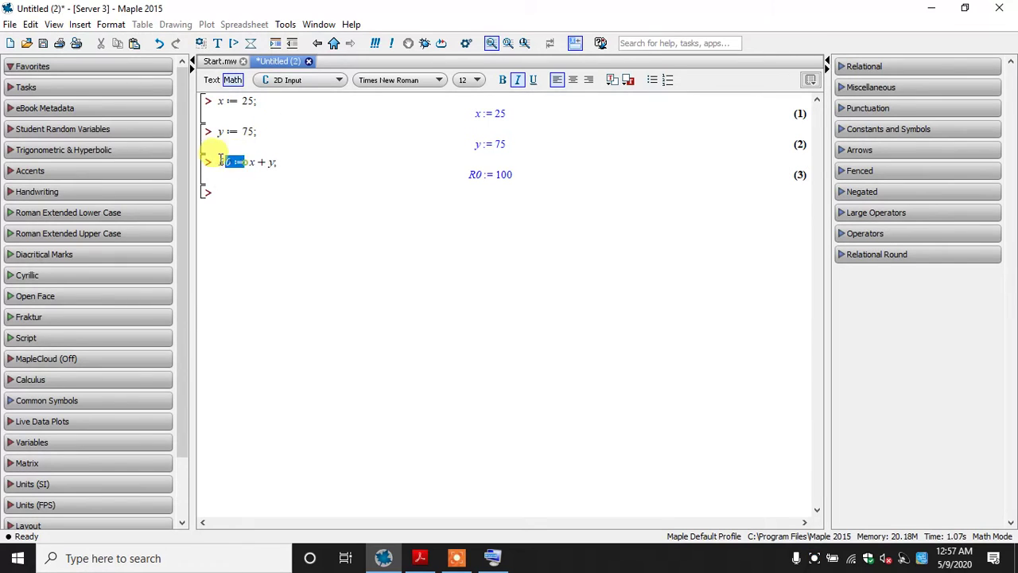
key(Delete)
key(Return)
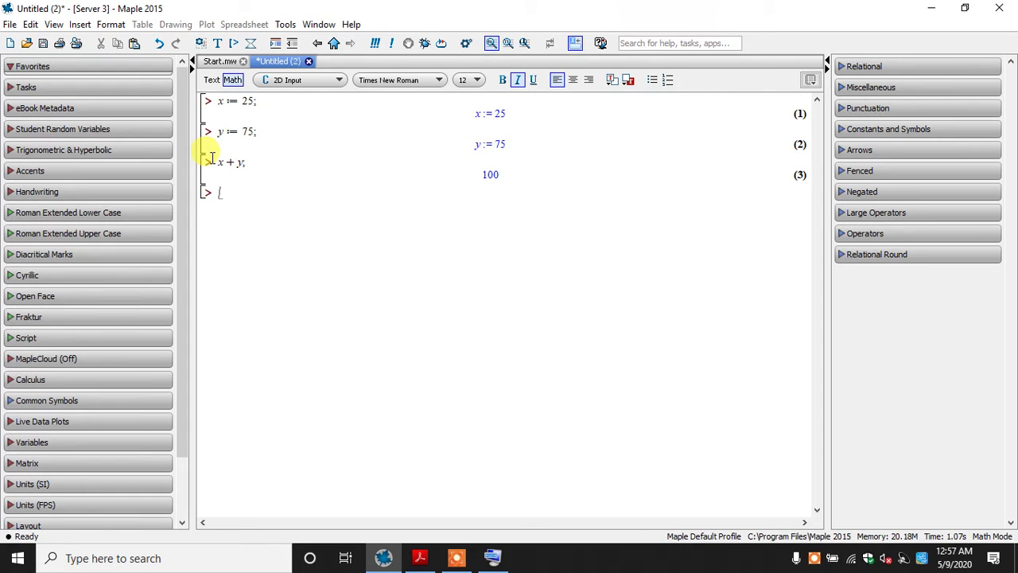
Clear all calculations from the worksheet, including a re-entered x := 25;, and restart the Maple server
drag(230, 179, 208, 98)
key(Delete)
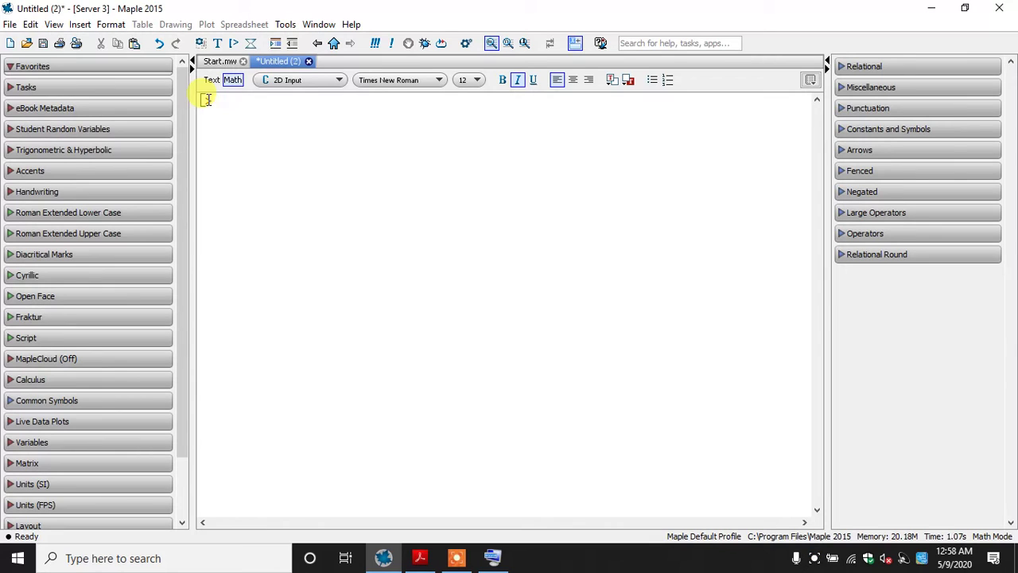
text(x := 25;)
key(Return)
key(ctrl+a)
key(Delete)
click(445, 48)
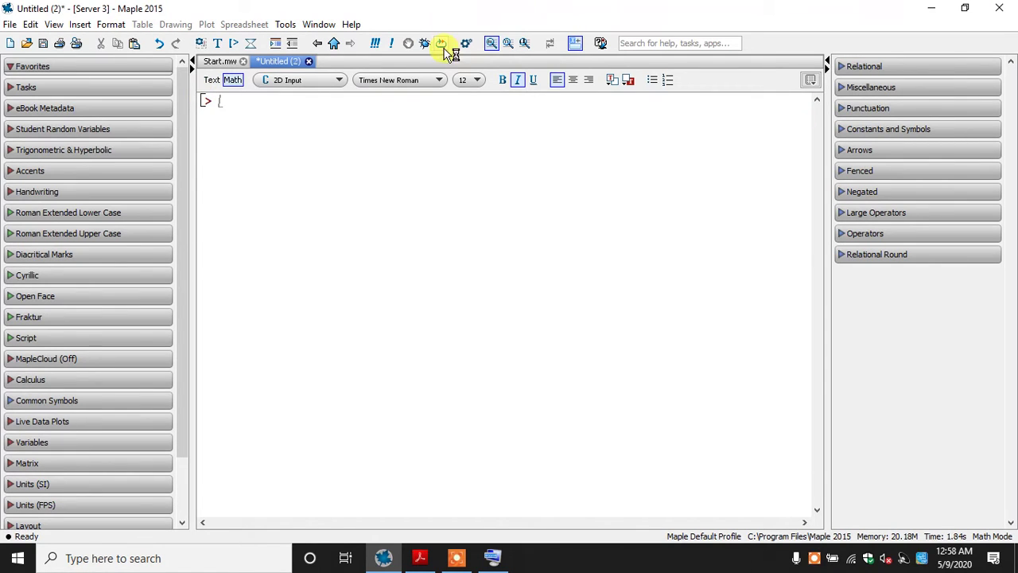
Find the default-reset example in The MAPLE book, return to Maple and evaluate Dihits := 10; on the empty line
click(415, 559)
drag(397, 432, 342, 116)
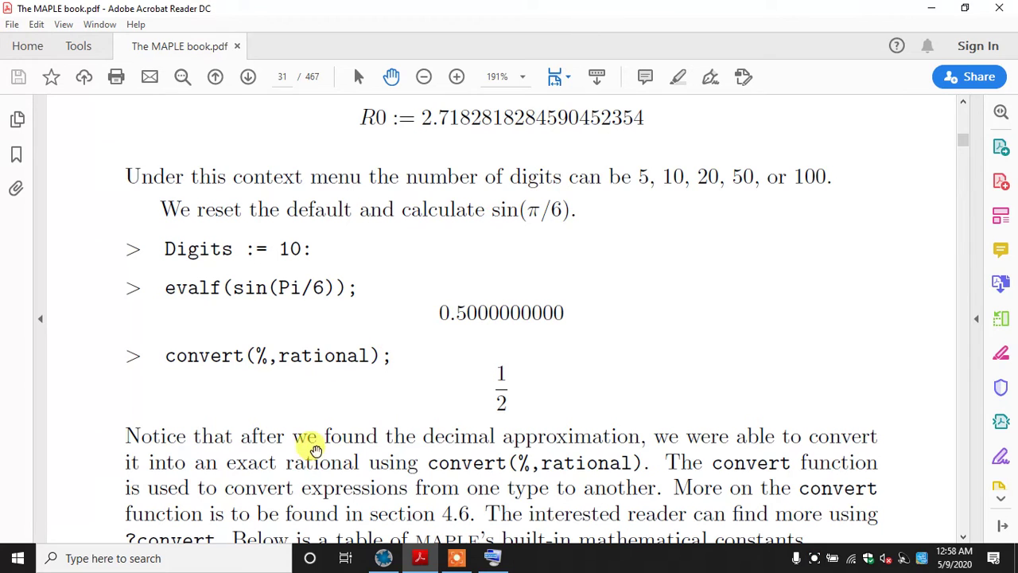
click(384, 557)
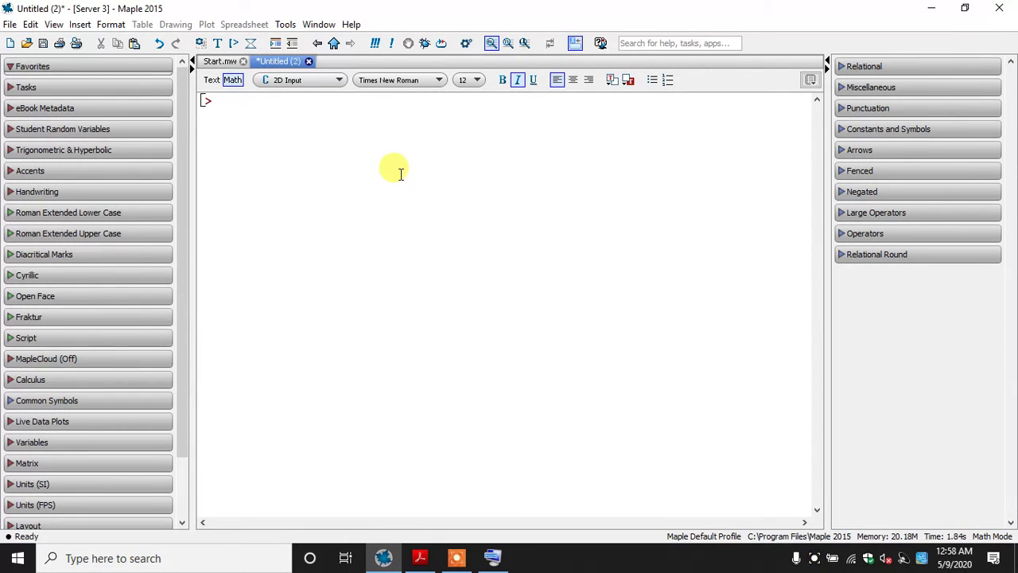
text(Dihits :)
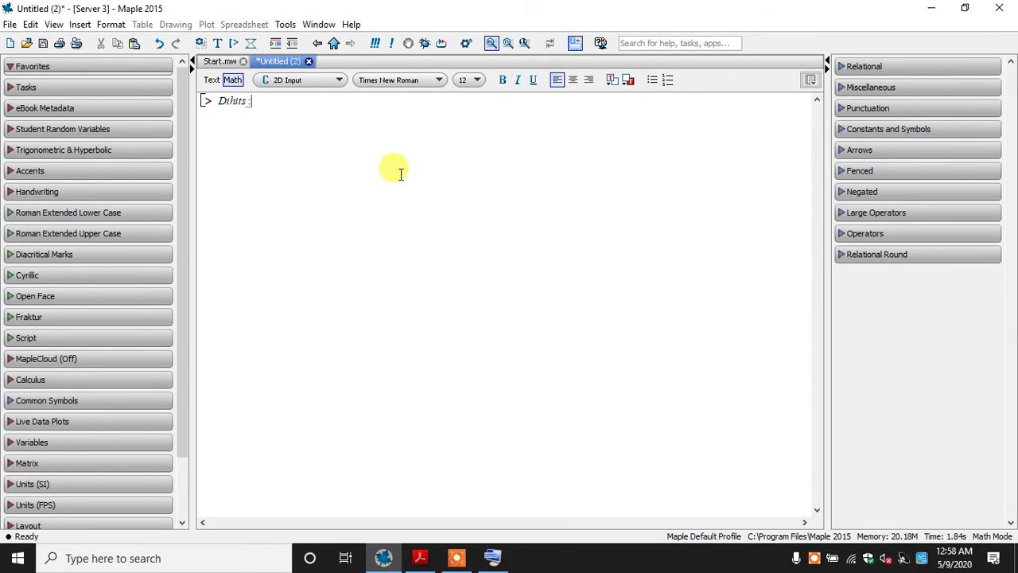
text(= 10;)
key(Return)
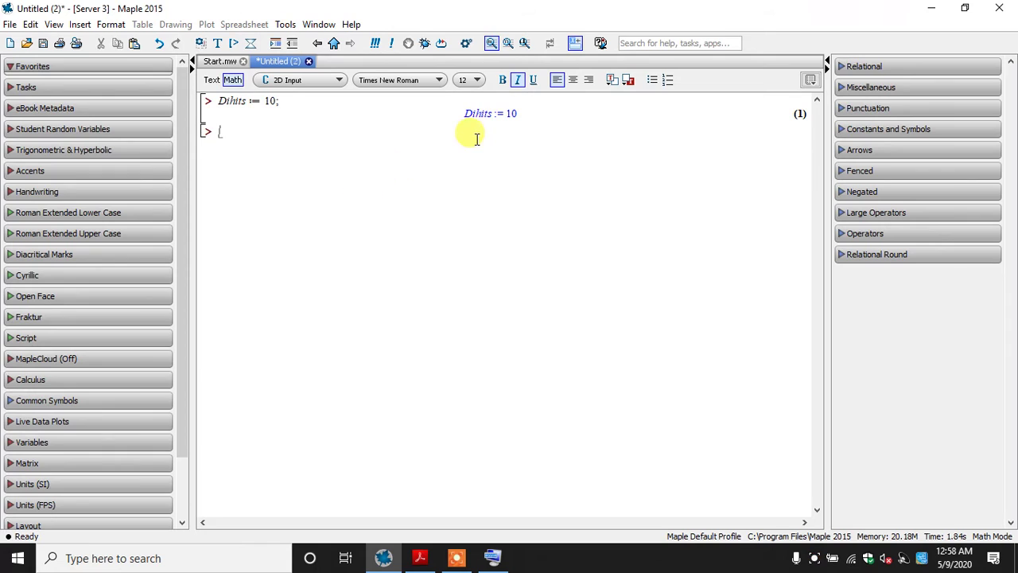
Correct the misspelled Dihits in the first line so it reads Digits := 10; and evaluate it
click(237, 104)
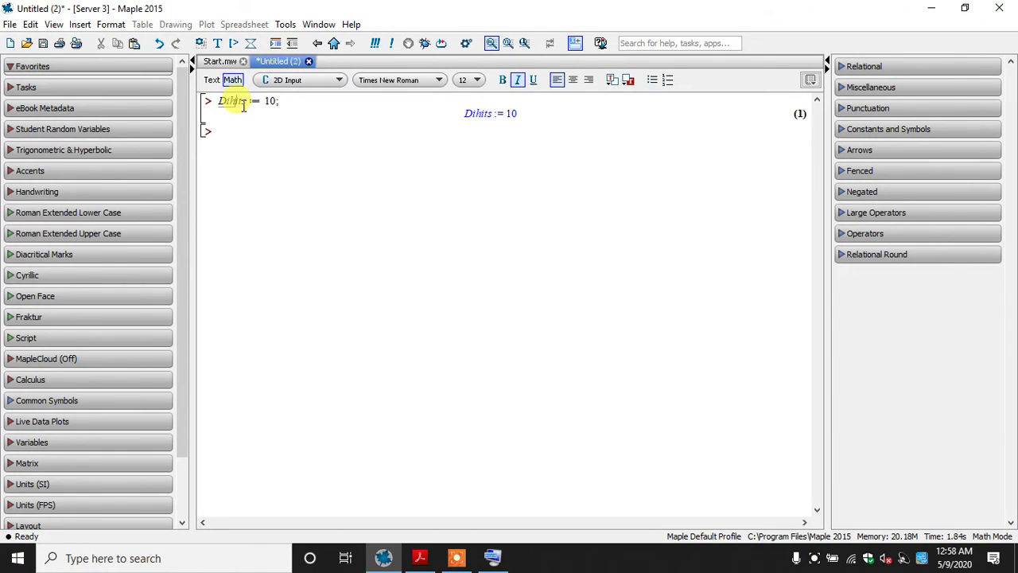
key(BackSpace)
text(g)
key(Return)
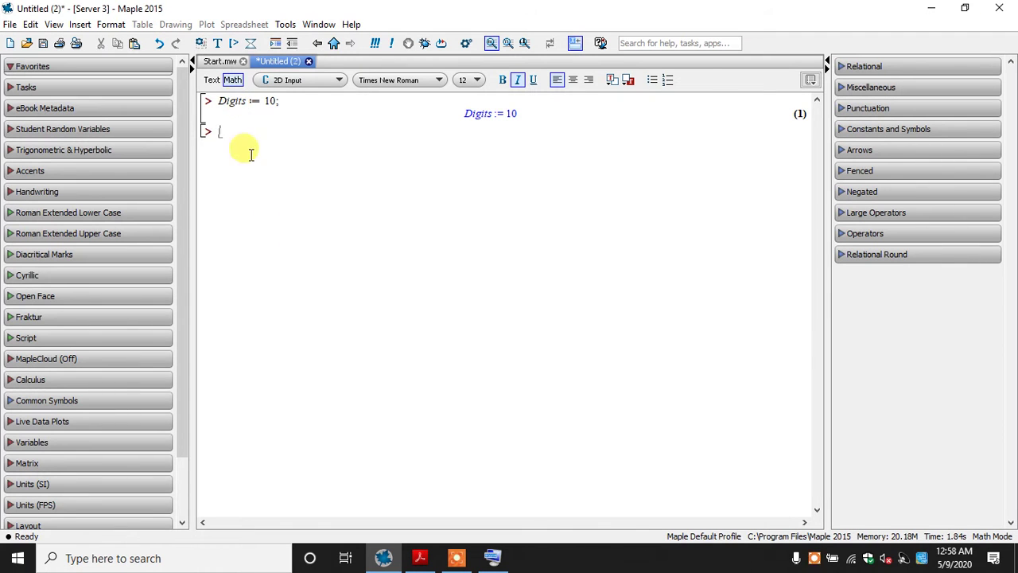
click(421, 560)
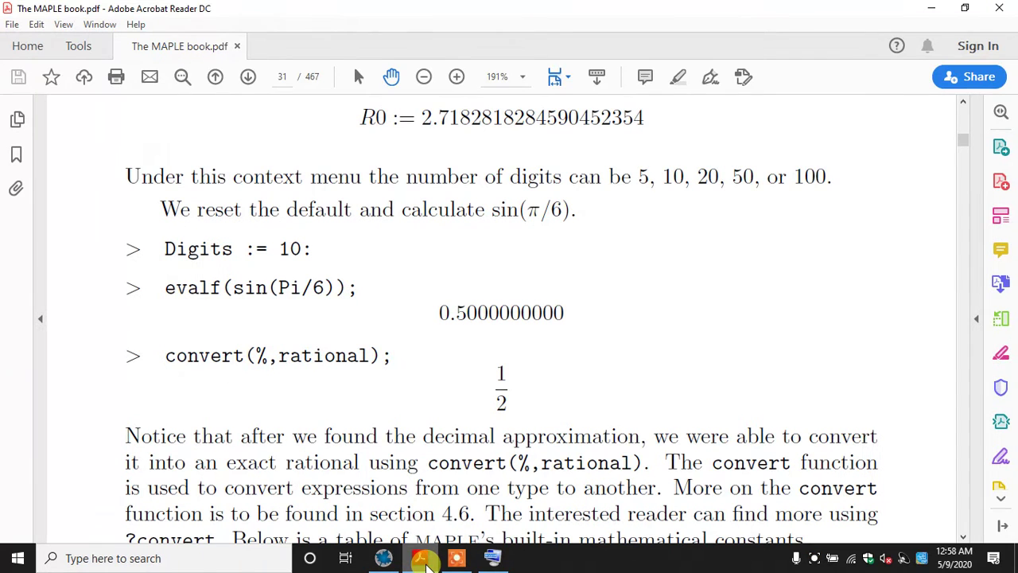
click(422, 560)
text(evalf)
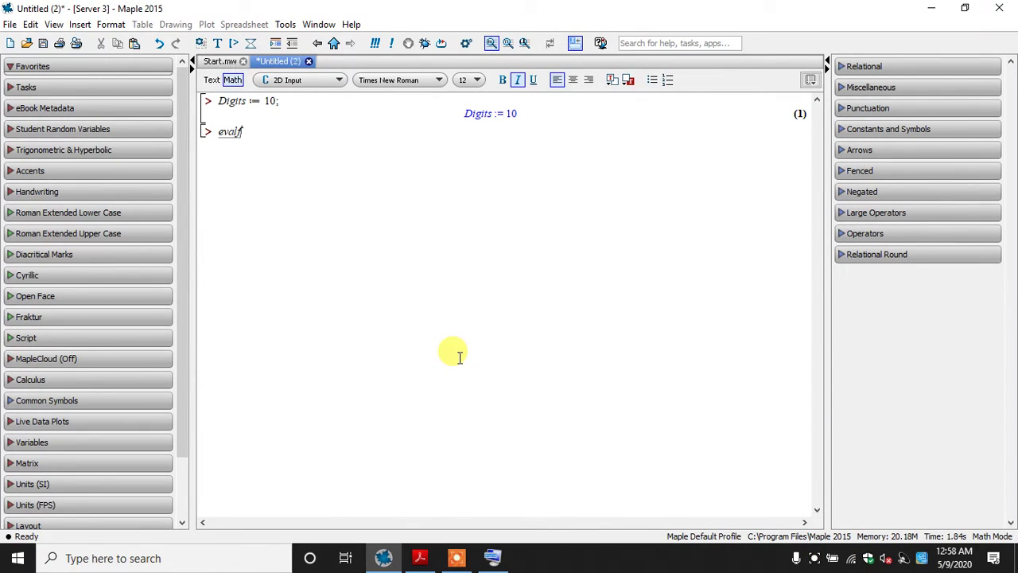
text((sin)
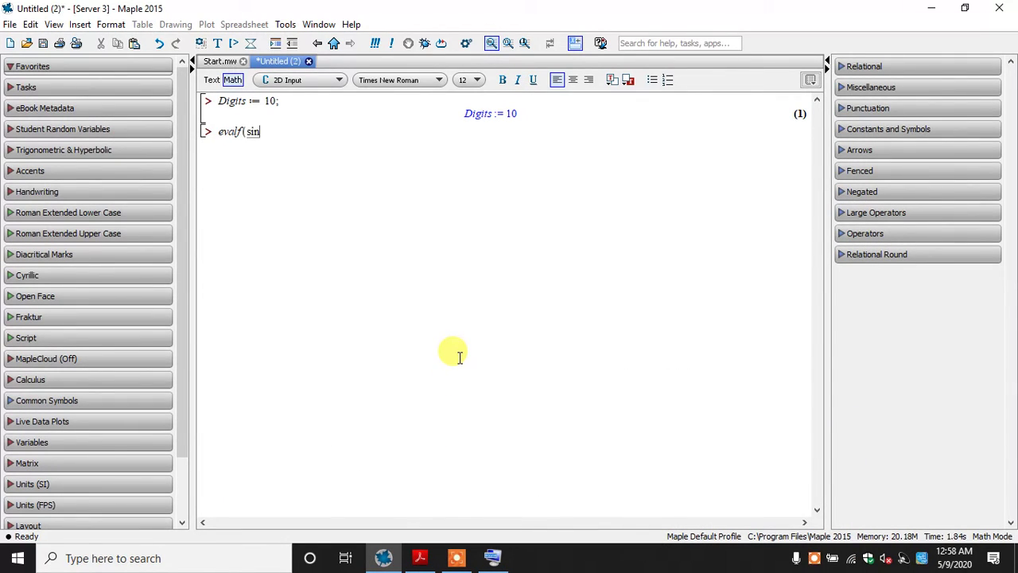
key(BackSpace)
key(BackSpace)
key(BackSpace)
key(BackSpace)
key(BackSpace)
key(BackSpace)
key(BackSpace)
key(BackSpace)
key(BackSpace)
text(y)
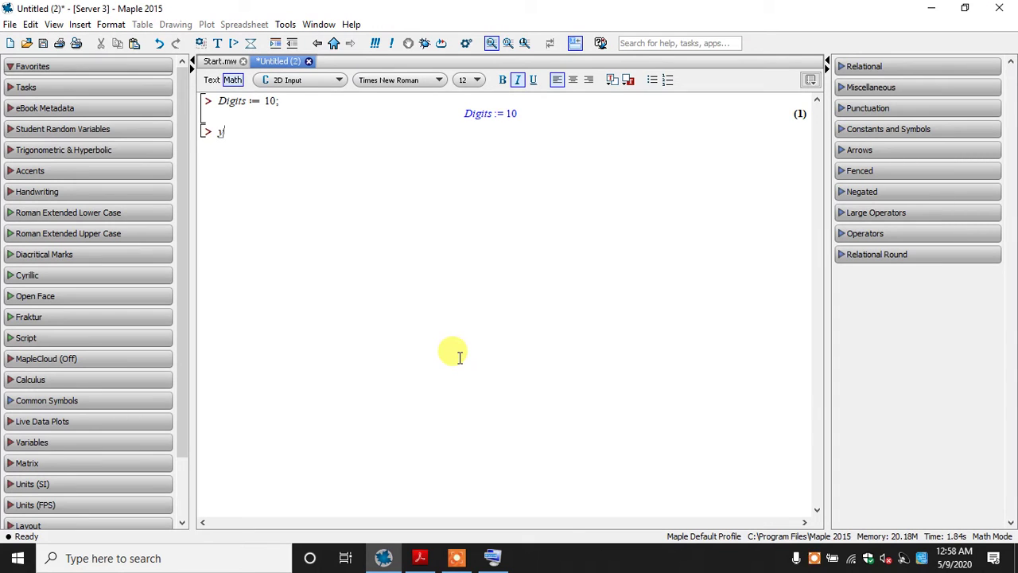
text( = Sin()
click(416, 560)
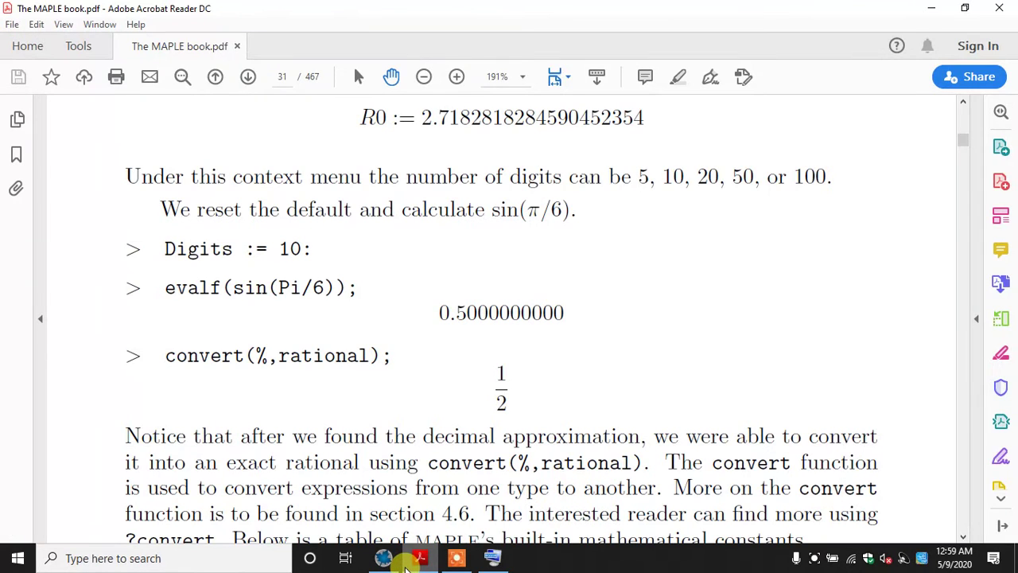
click(384, 559)
drag(259, 137, 204, 130)
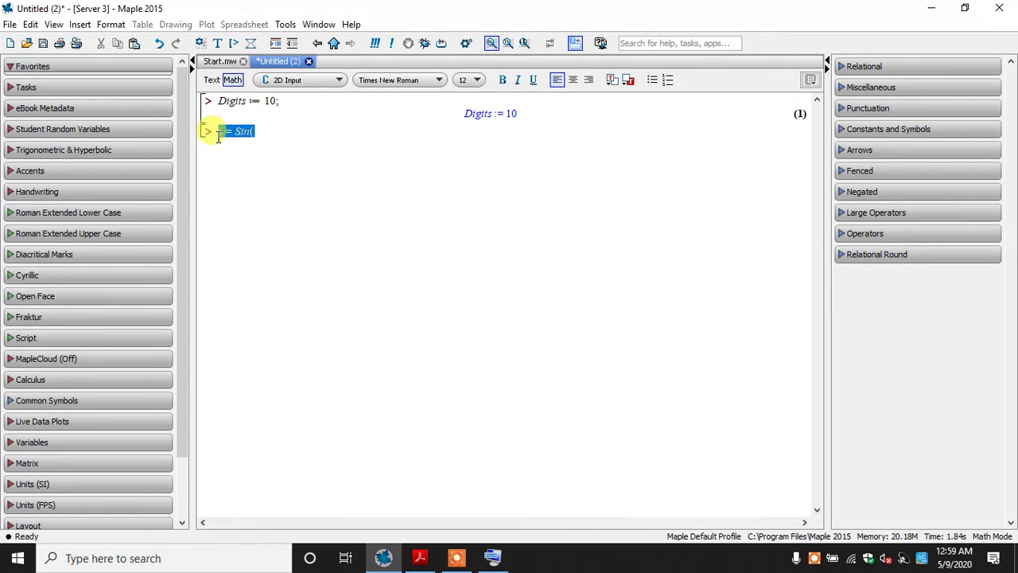
key(BackSpace)
Enter evalf(sin(Pi/6)); below the Digits assignment, with Pi/6 as a fraction and both parentheses closed after it, and evaluate it
text(evalf()
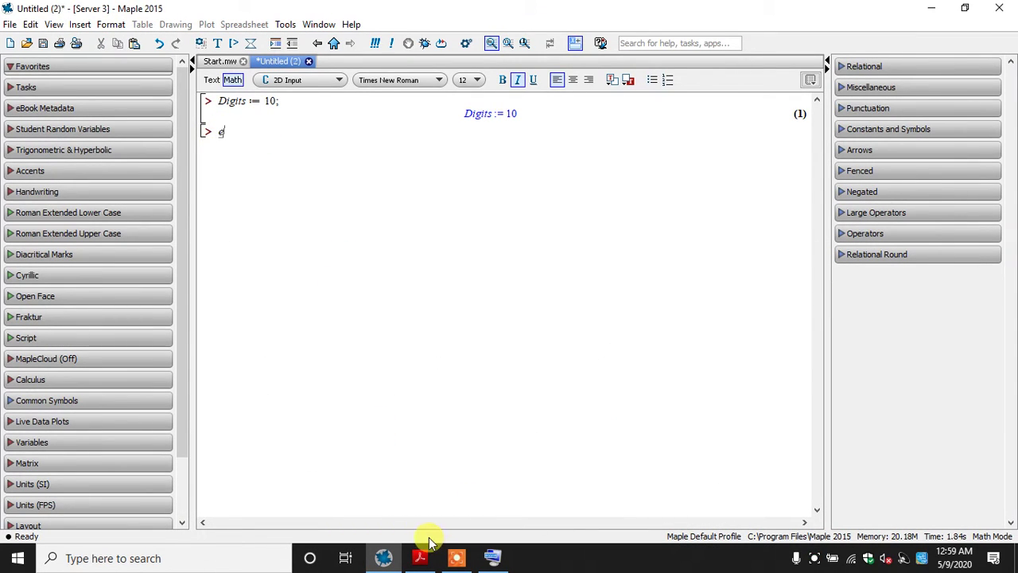
click(428, 559)
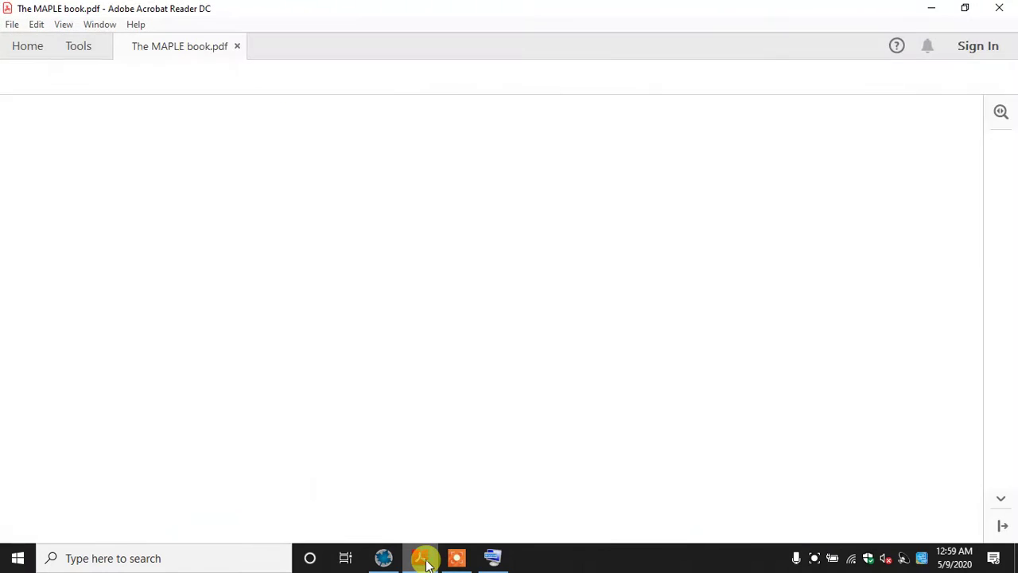
click(422, 557)
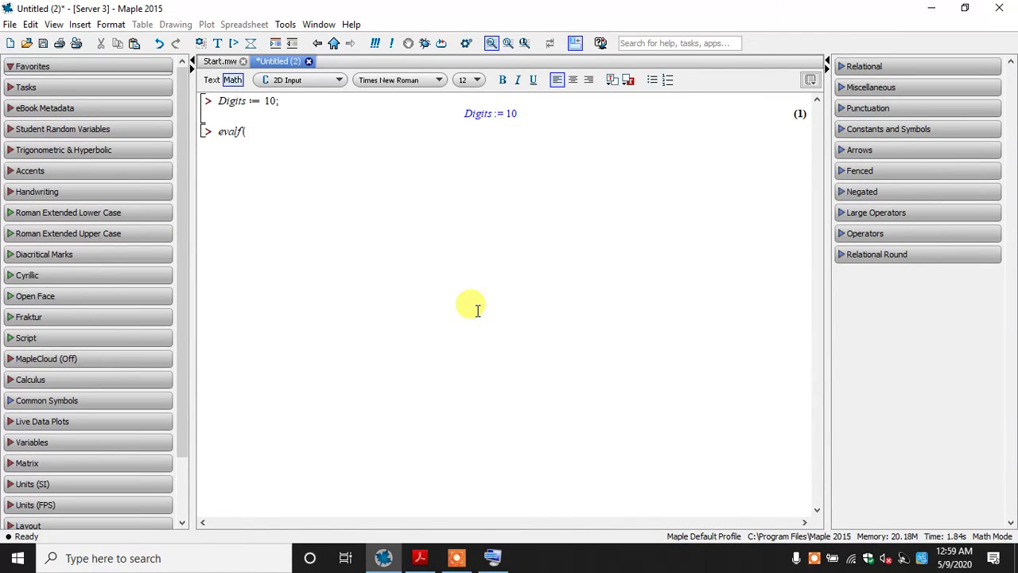
text(sin(Pi/6)
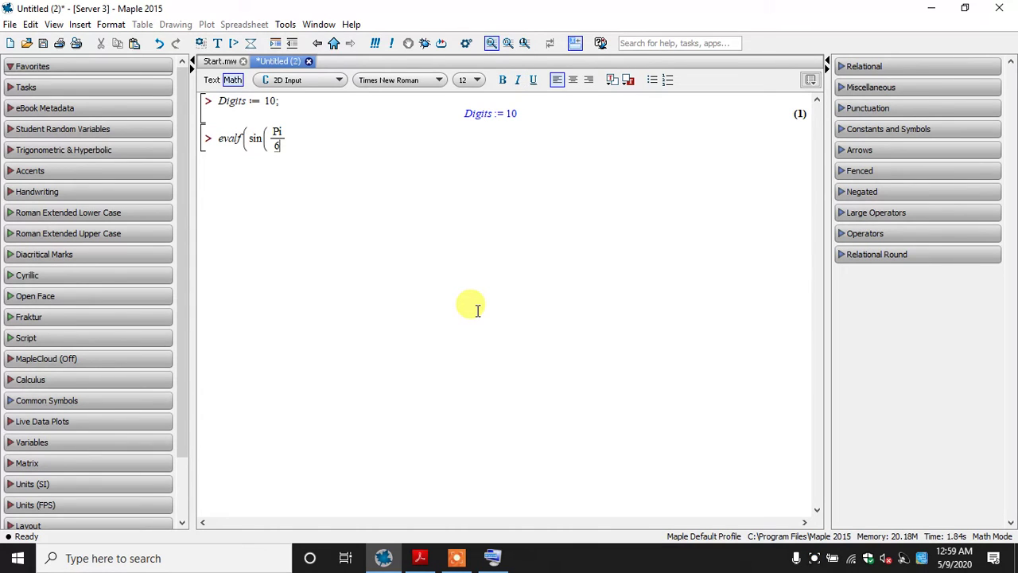
click(491, 556)
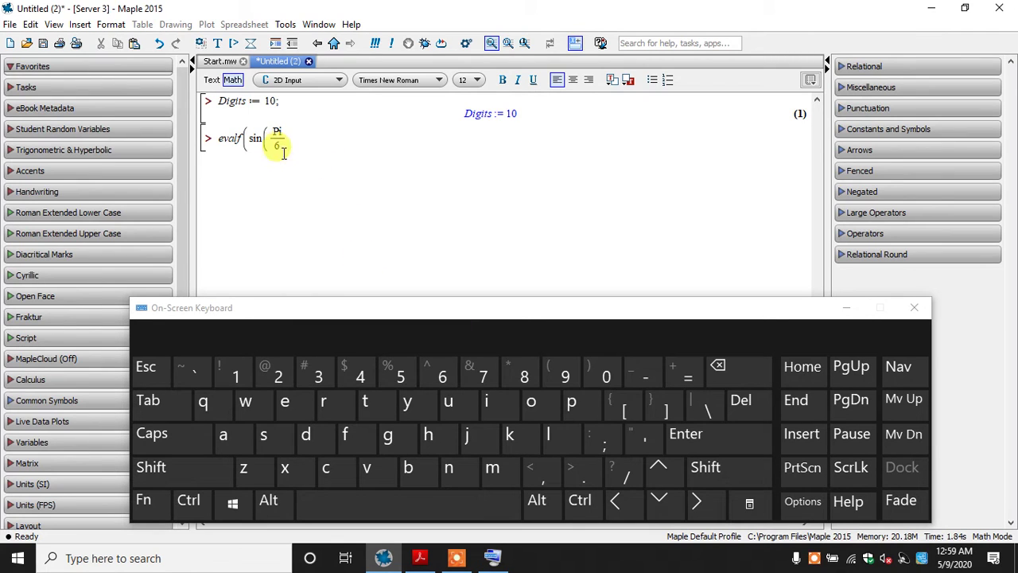
click(688, 501)
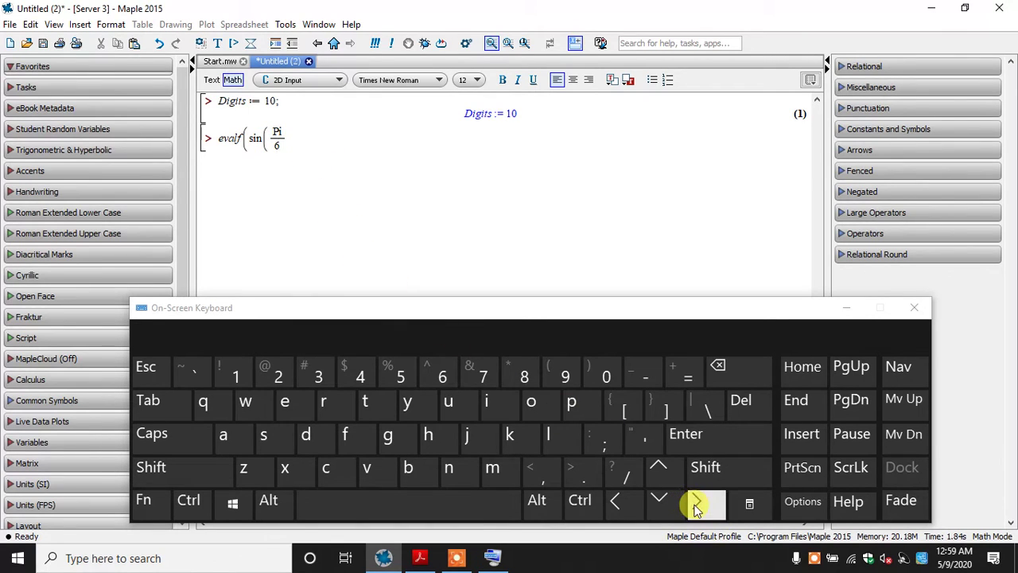
click(914, 307)
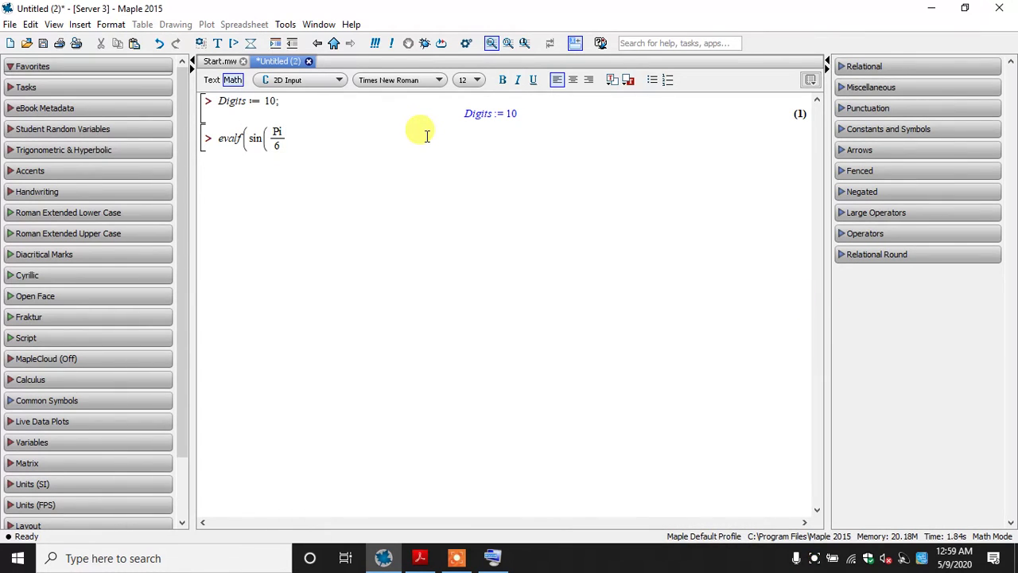
text());)
key(Return)
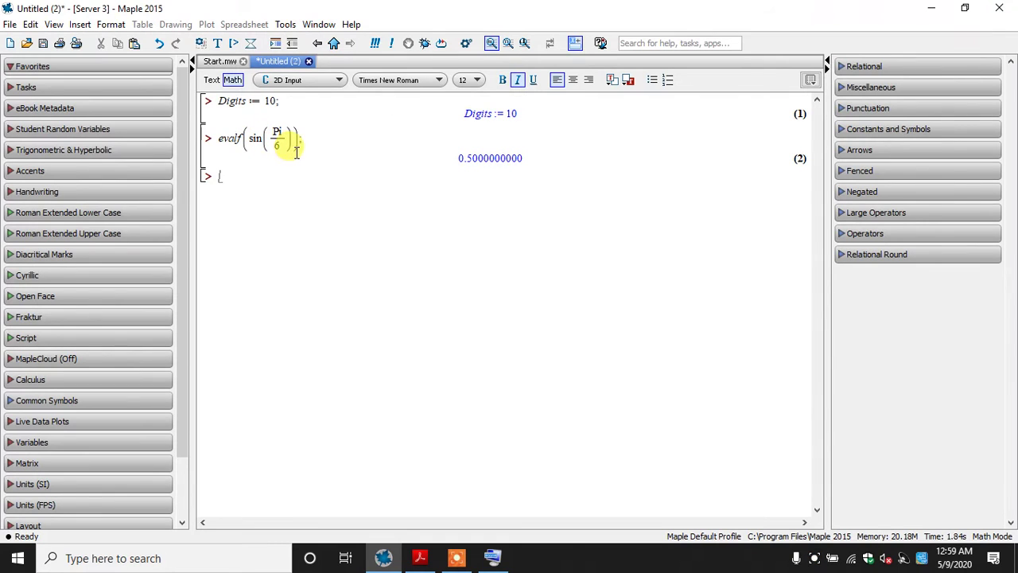
drag(308, 151, 240, 141)
click(255, 182)
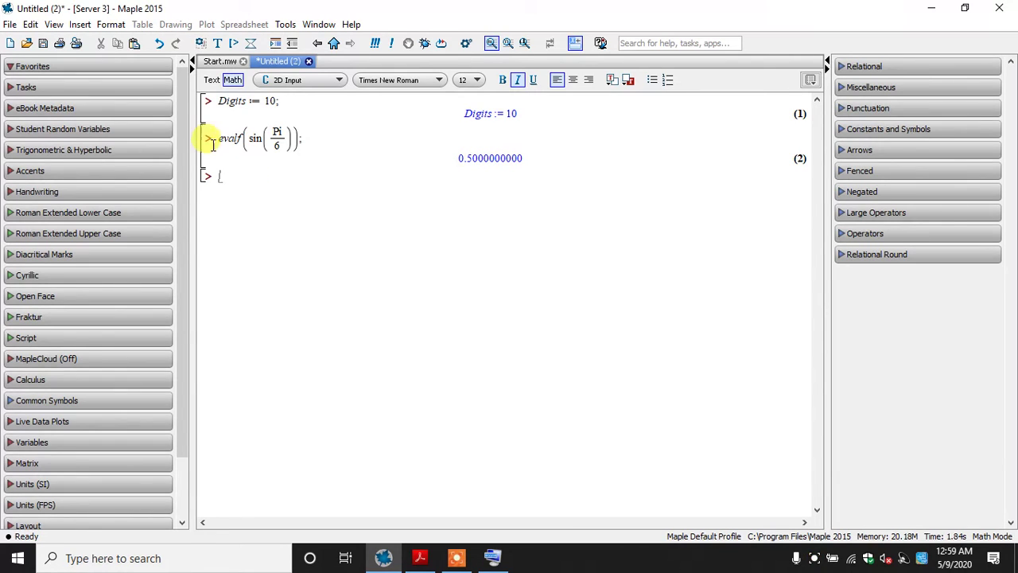
drag(218, 138, 241, 139)
click(267, 185)
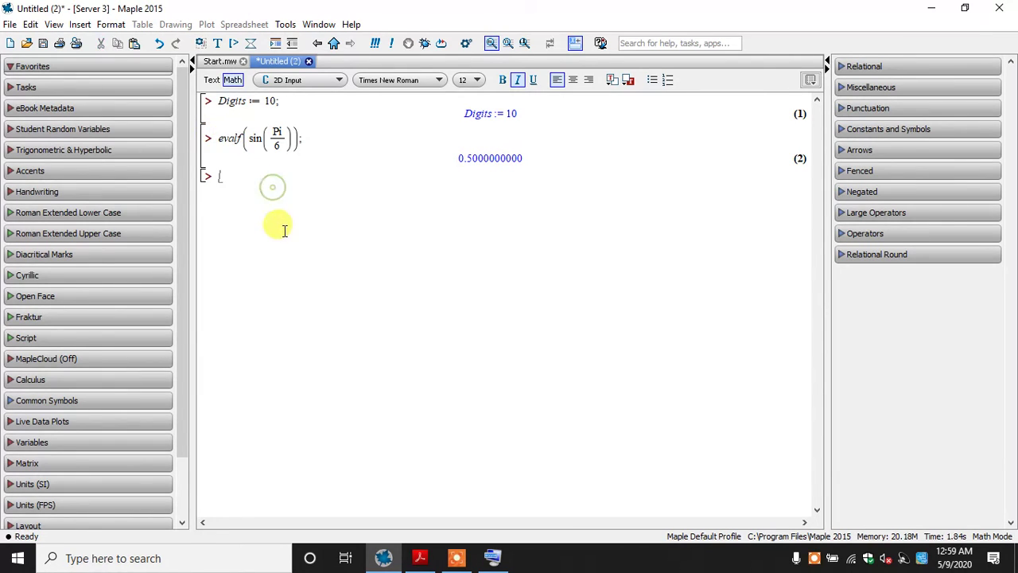
Check the conversion example in The MAPLE book, return to Maple and evaluate convert(%, rational); on the empty line
click(420, 557)
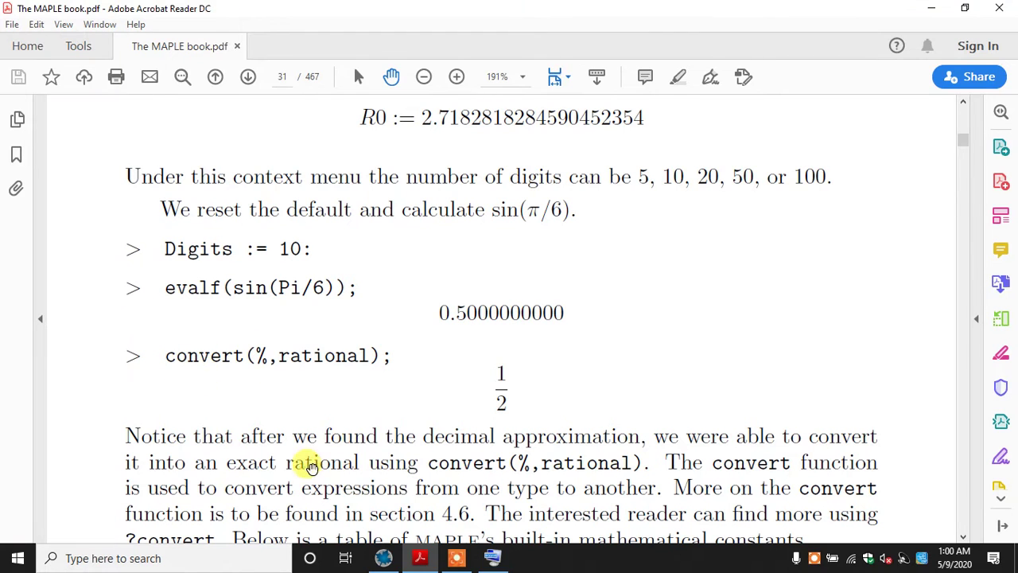
click(494, 560)
click(494, 559)
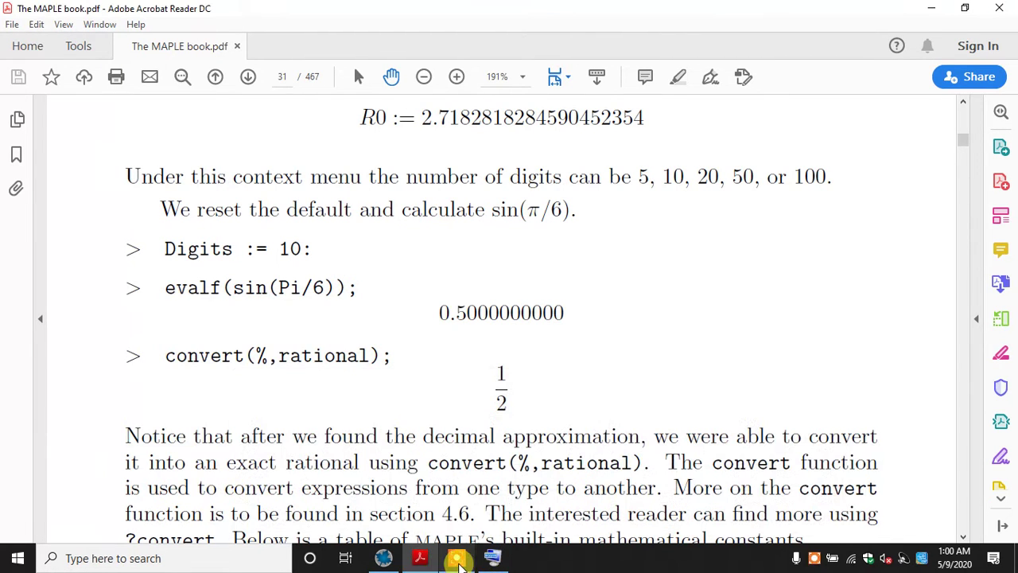
click(383, 557)
text(g)
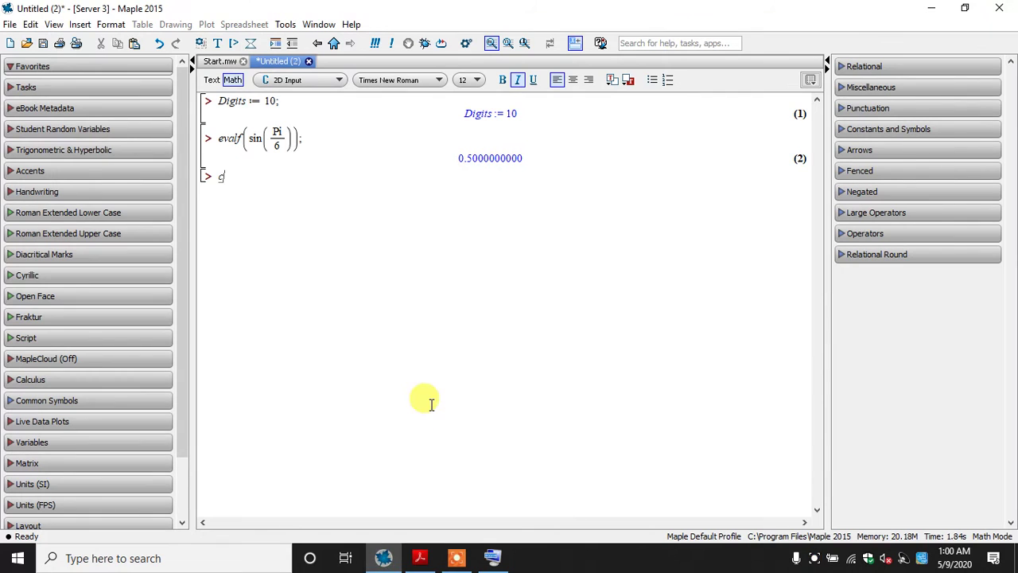
text(onvert()
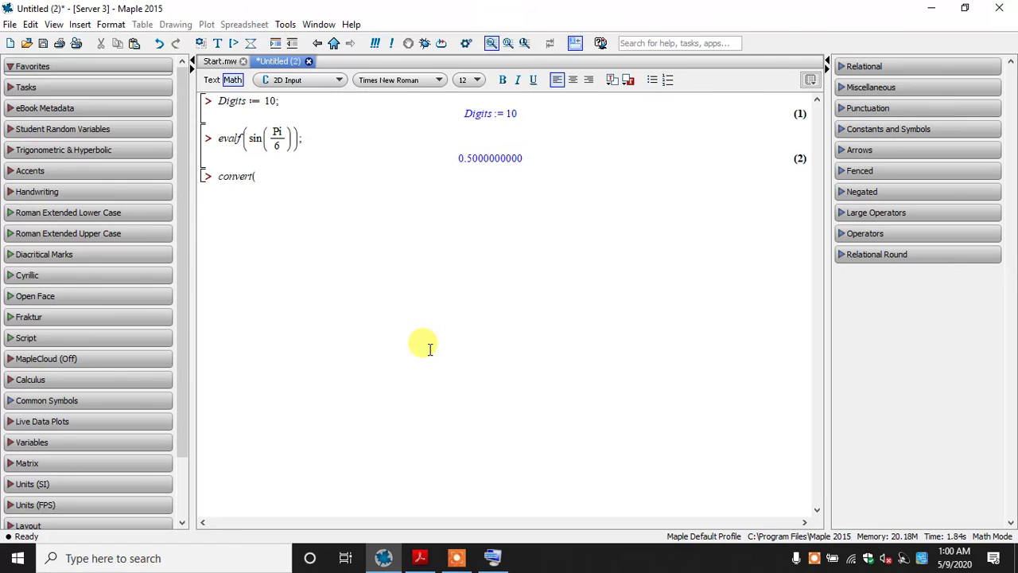
text(%,rational))
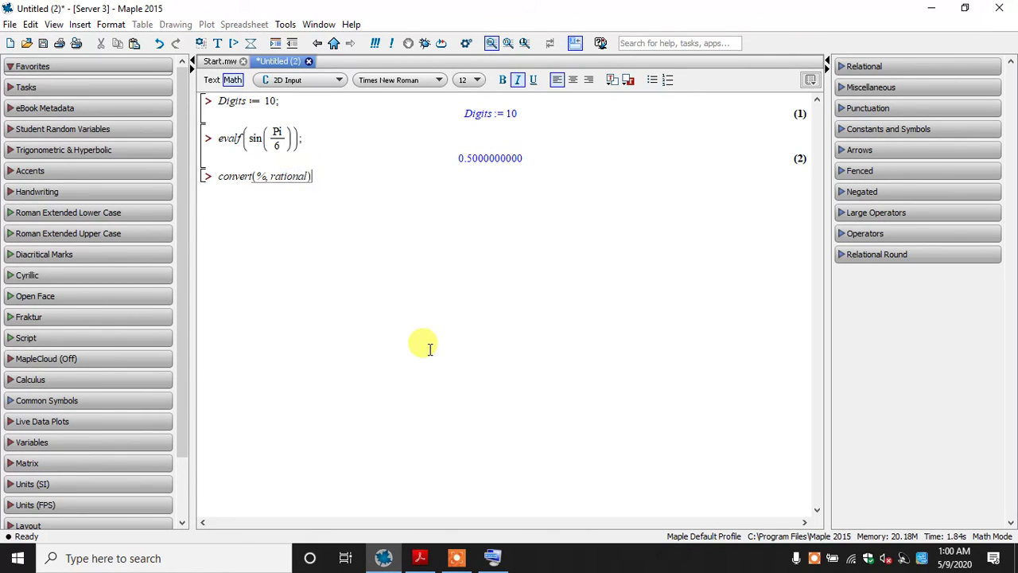
text(;)
key(Return)
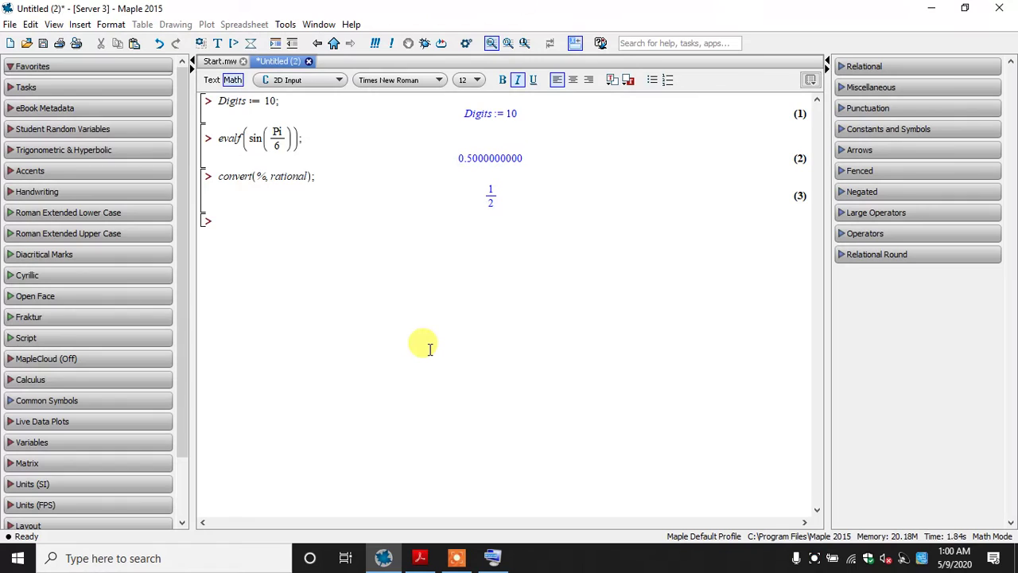
Evaluate evalf(%); on the next line to turn the rational result back into a decimal
text(evalf()
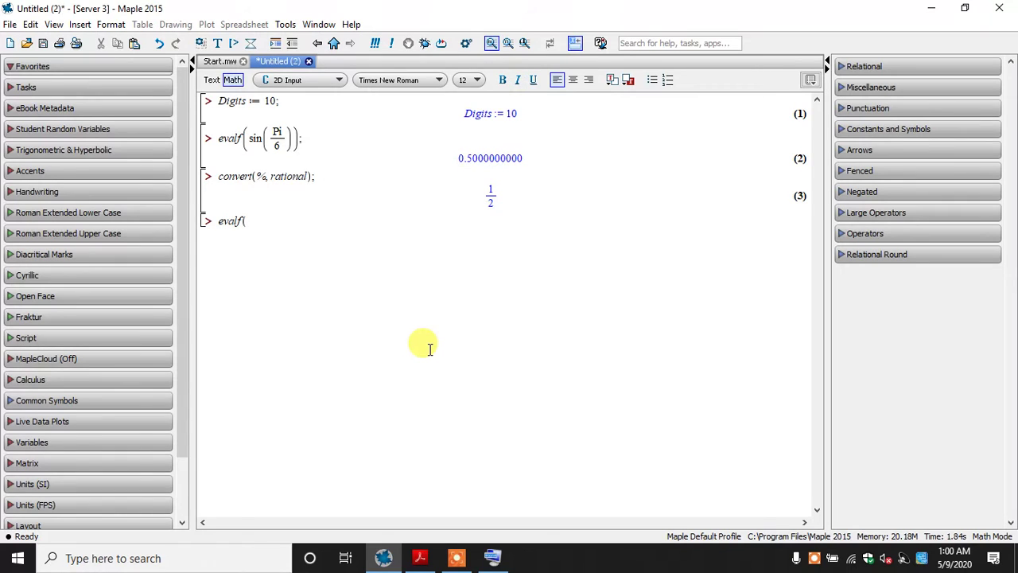
text(%);)
key(Return)
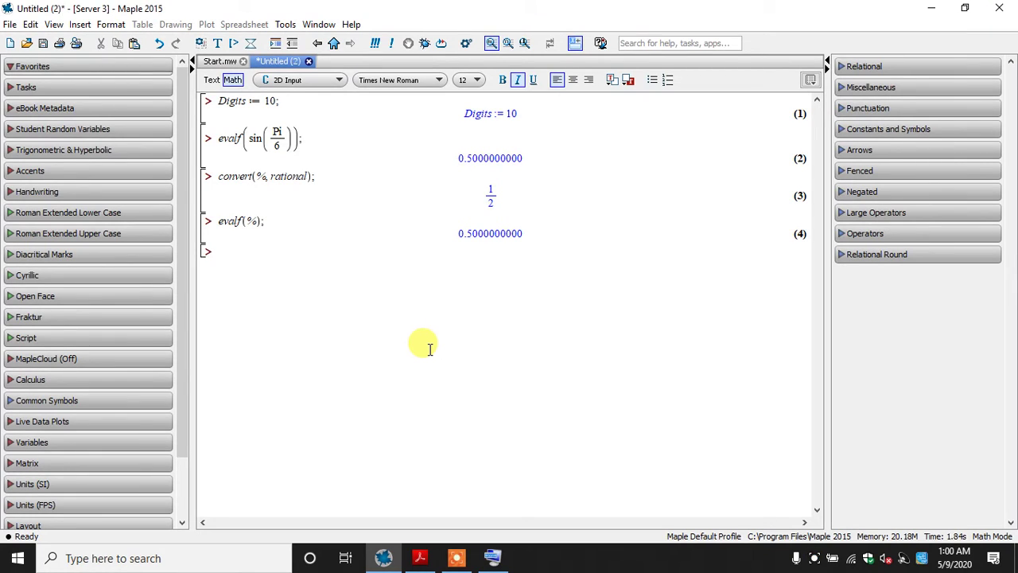
Delete the Digits := 10; assignment and its output from the first line of the worksheet
drag(464, 159, 552, 166)
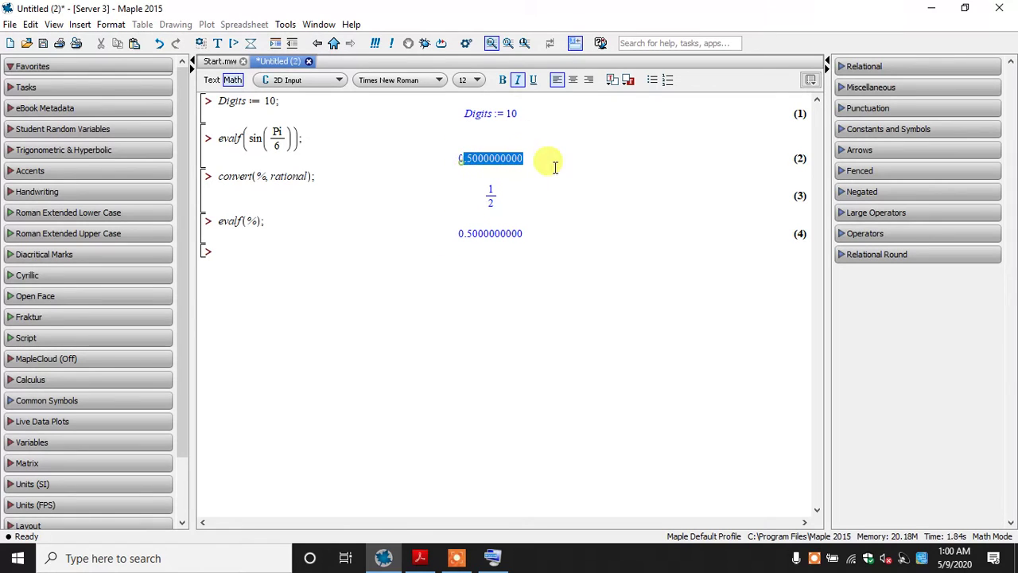
drag(491, 136, 314, 109)
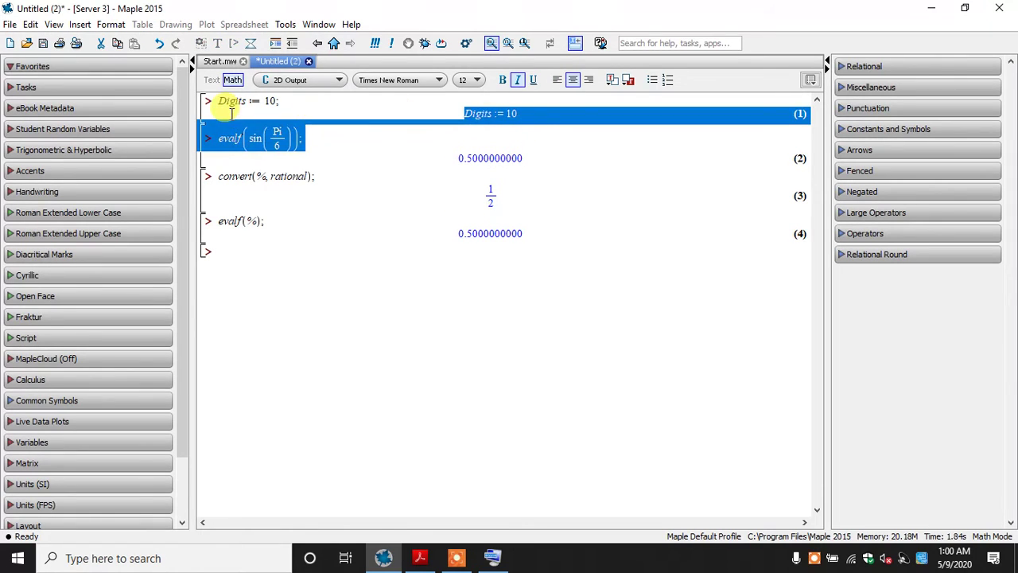
click(297, 299)
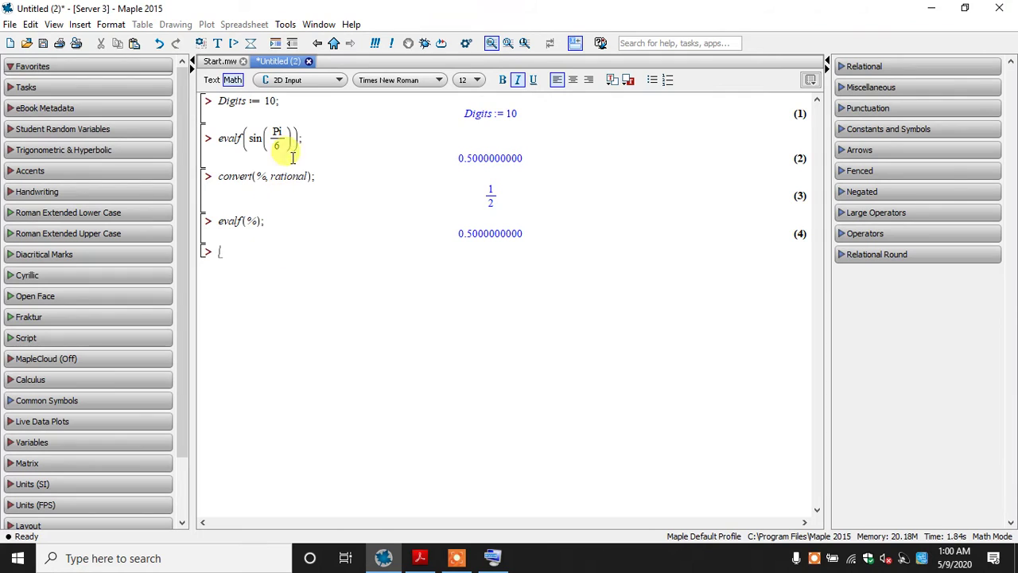
drag(489, 127, 232, 85)
click(454, 110)
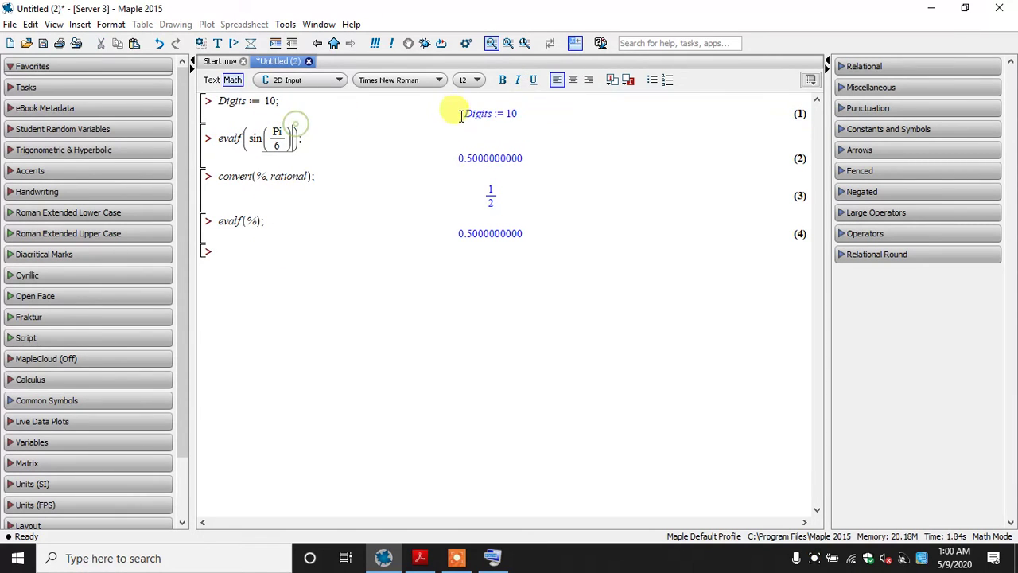
drag(535, 113, 208, 100)
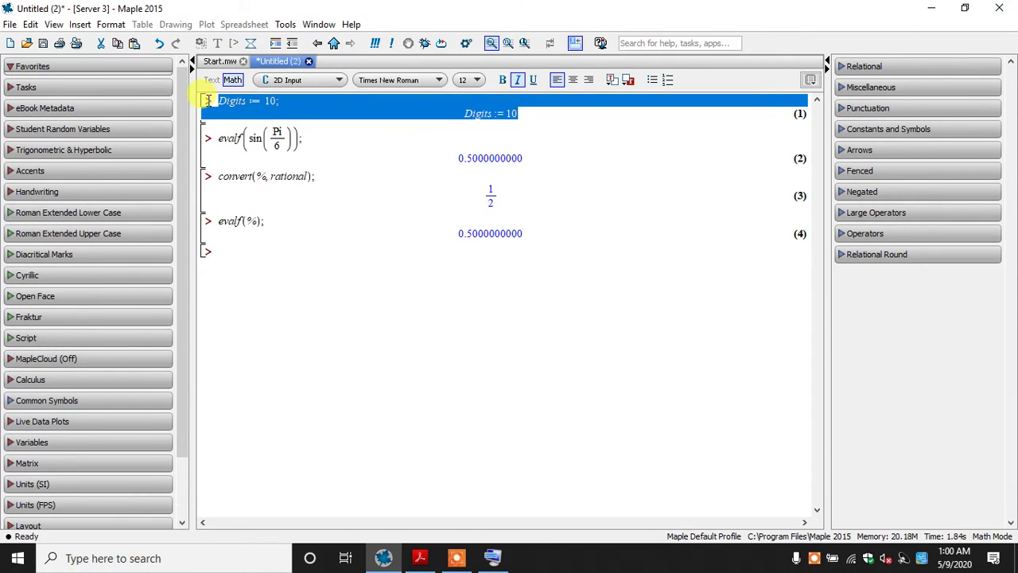
key(Delete)
Add 30 as the second argument of evalf in the sin(Pi/6) line and re-evaluate it
drag(284, 128, 299, 135)
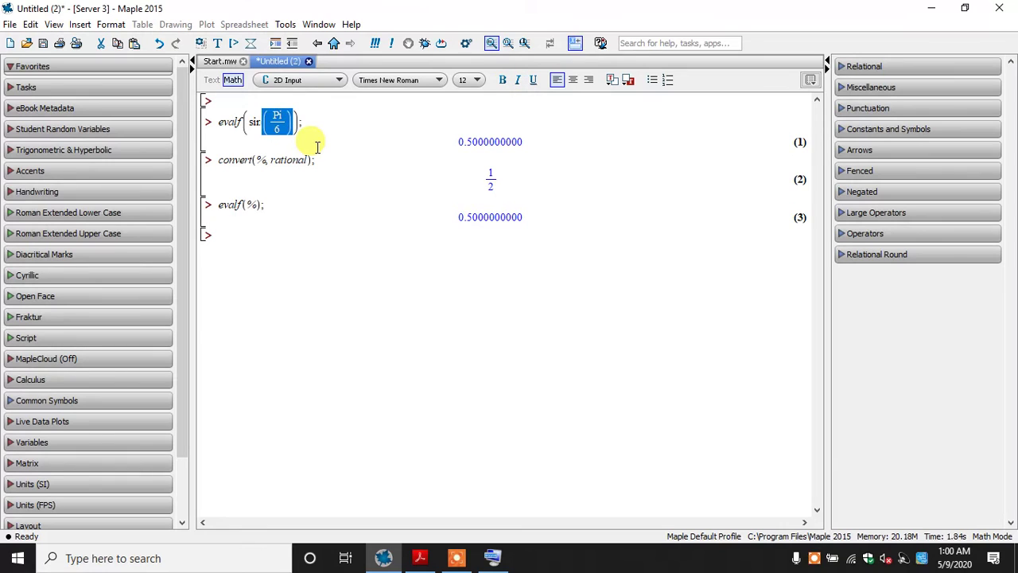
click(317, 147)
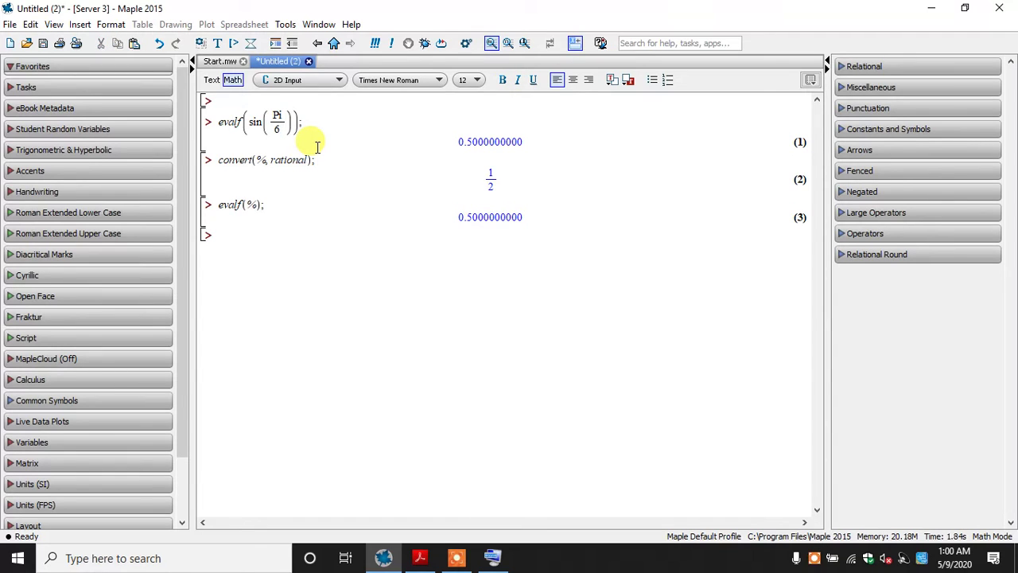
key(Left)
key(Right)
text(, 30)
key(Return)
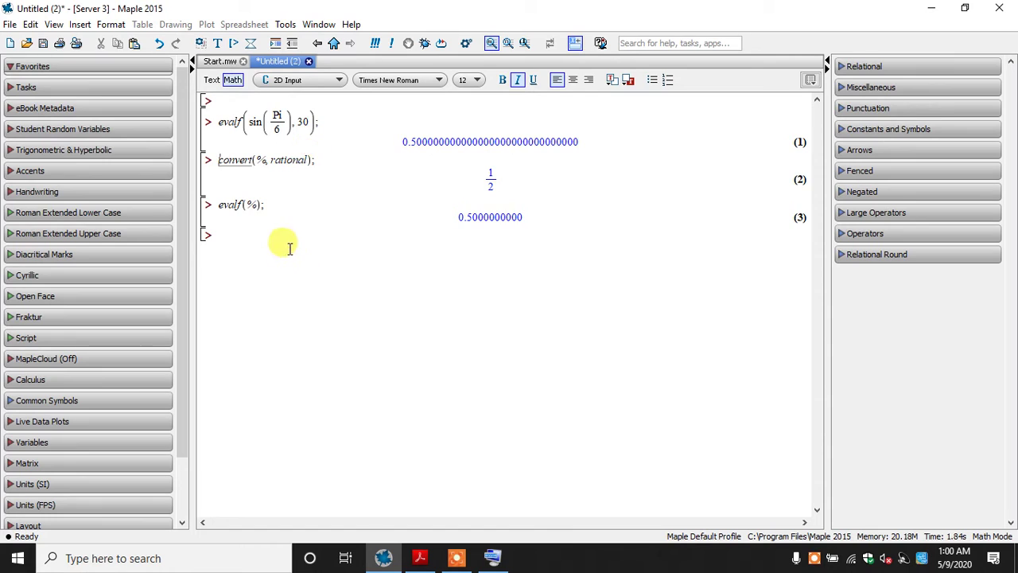
Clear all calculations from the worksheet
key(ctrl+a)
key(Delete)
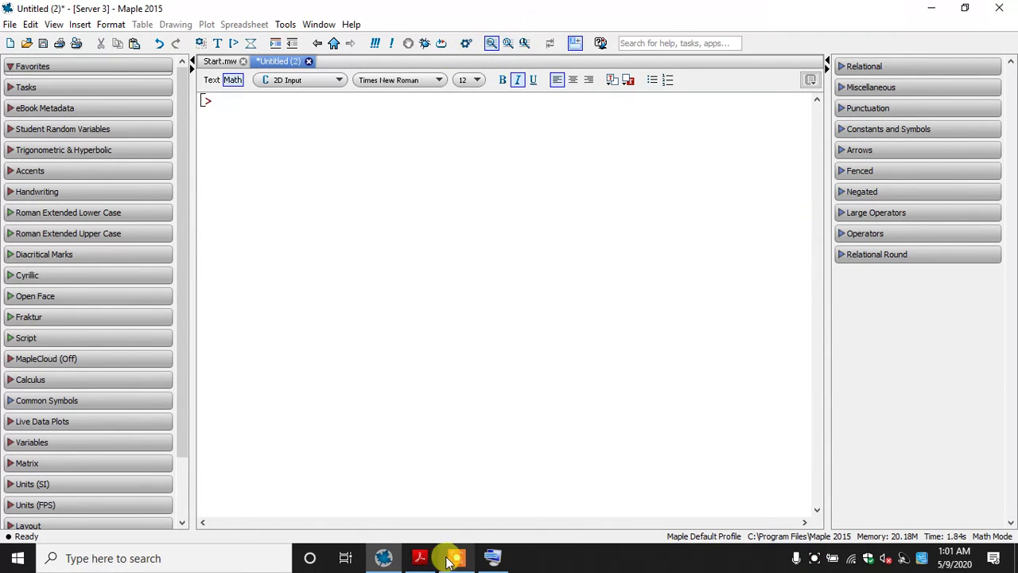
Switch to The MAPLE book PDF and read from the built-in constants table to the factoring examples in section 3.1.1
click(420, 557)
scroll(377, 178, down, 5)
scroll(377, 178, down, 2)
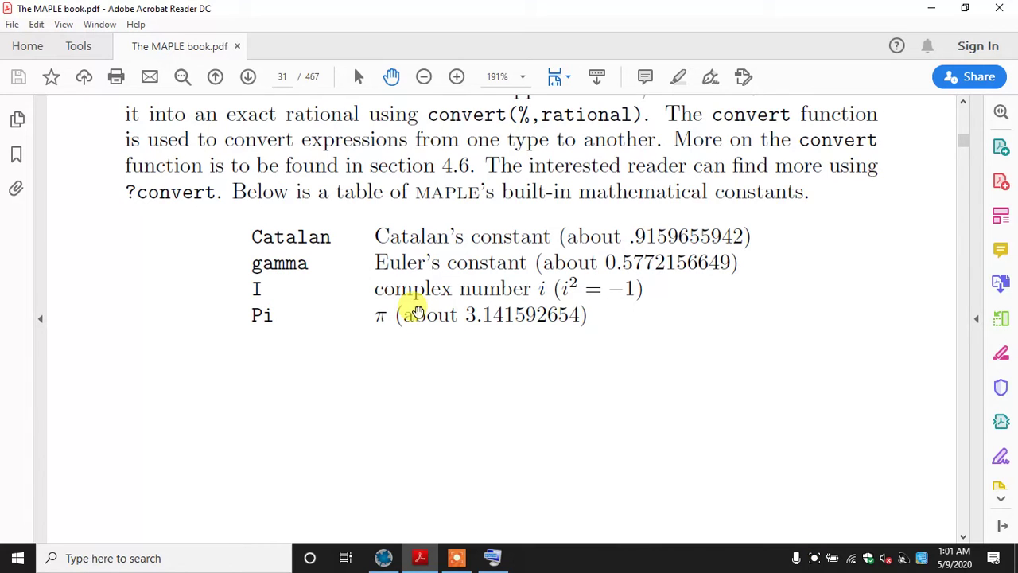
scroll(417, 310, up, 4)
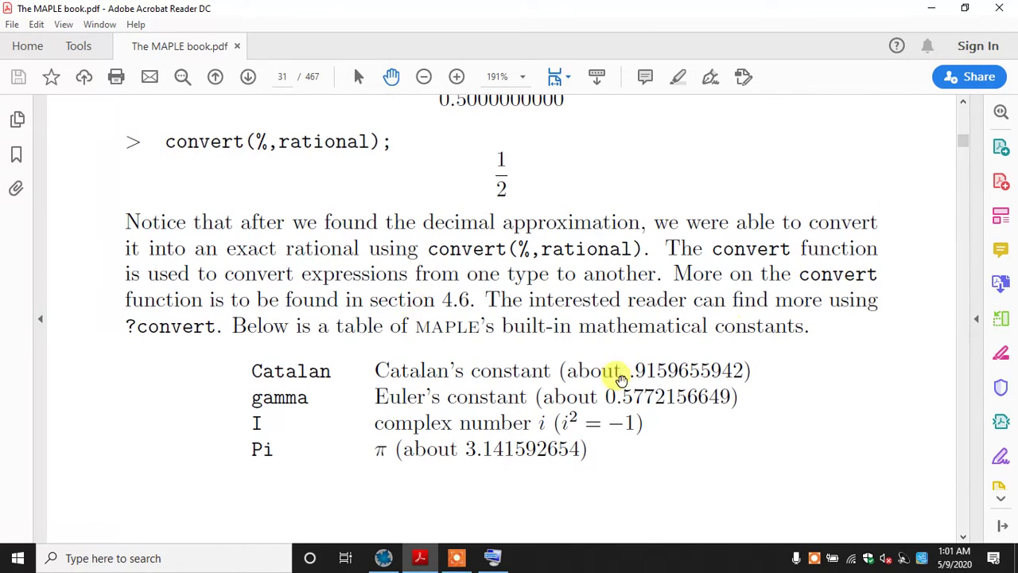
scroll(236, 200, down, 1)
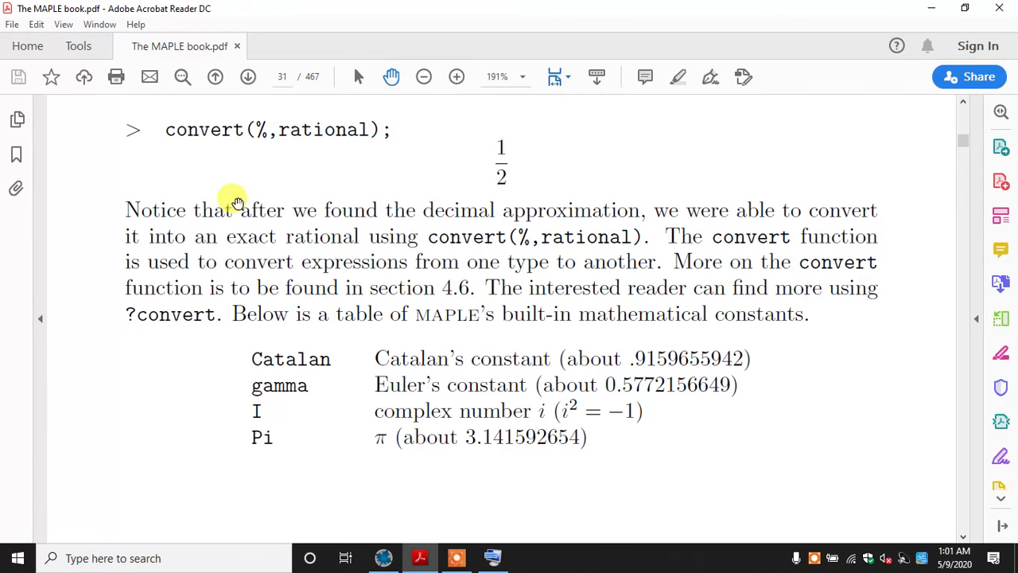
scroll(236, 200, down, 10)
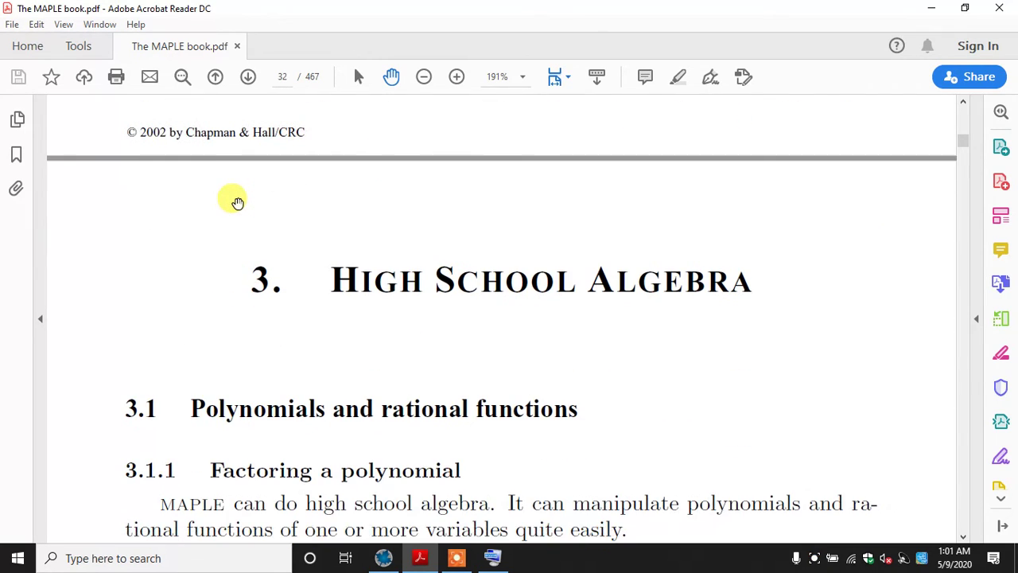
scroll(237, 202, down, 3)
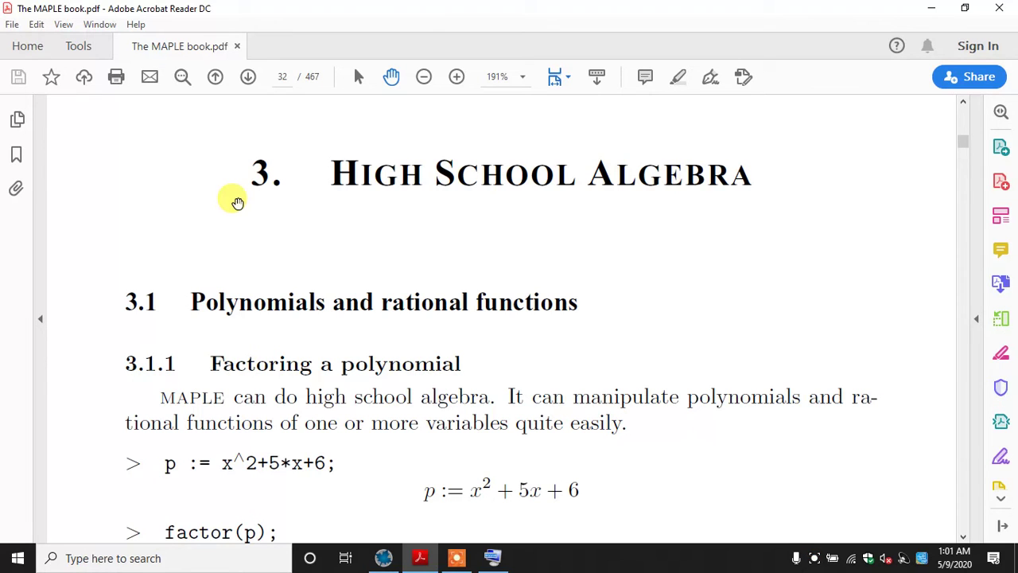
scroll(216, 321, down, 3)
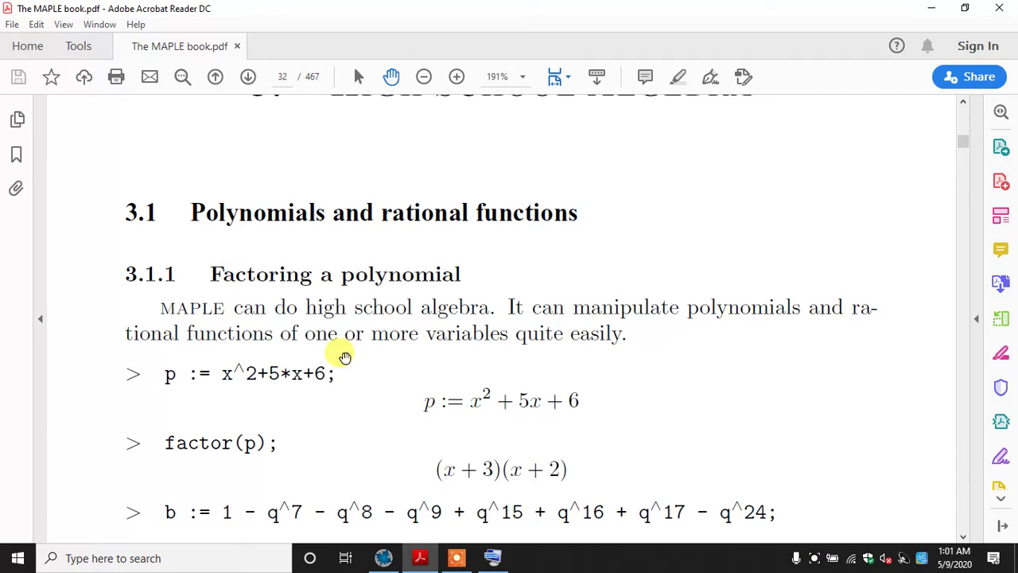
Switch back to Maple and begin the assignment p := x^2, entering the exponent with the on-screen keyboard
click(384, 558)
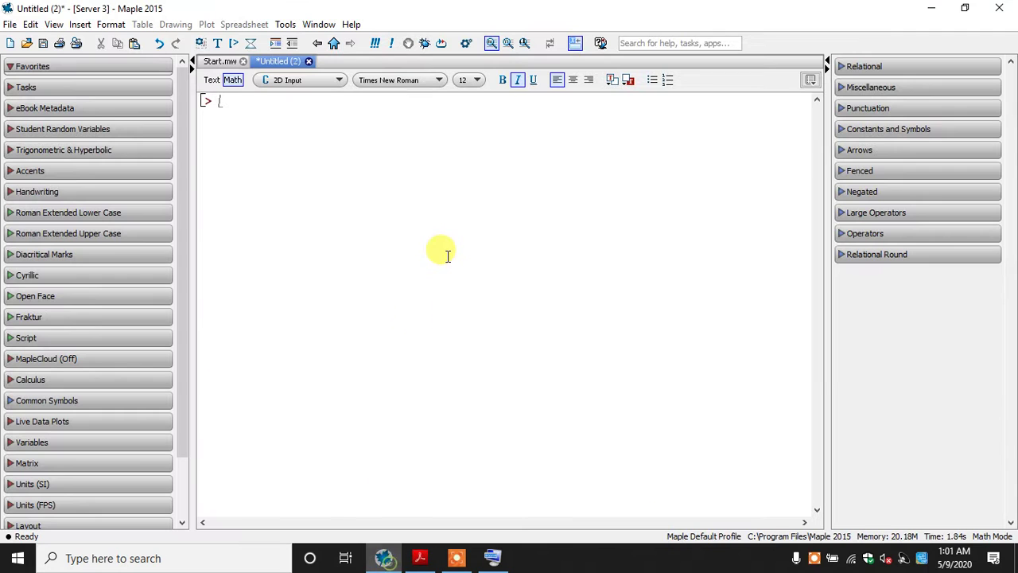
text(p:=)
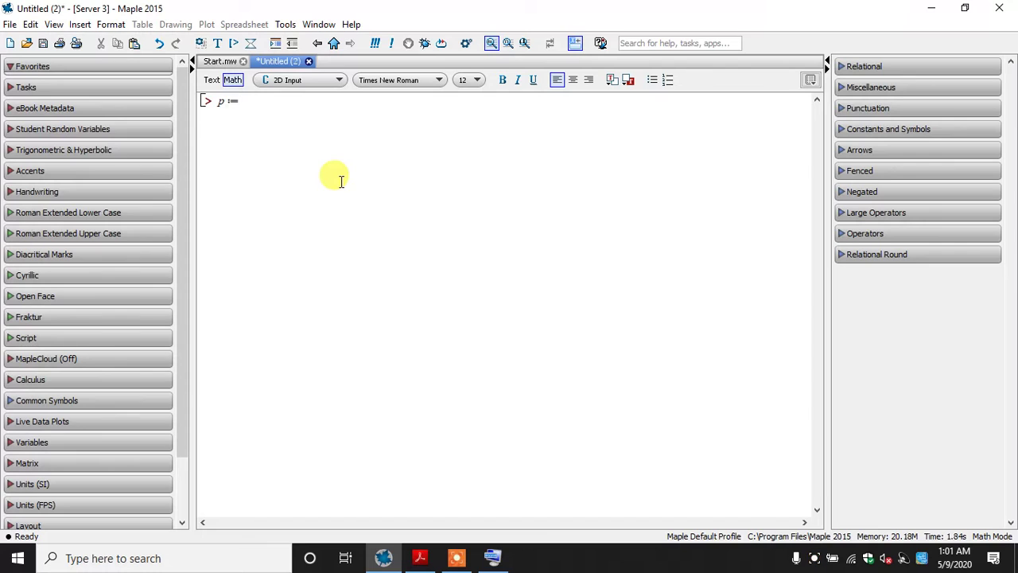
text(x)
click(495, 561)
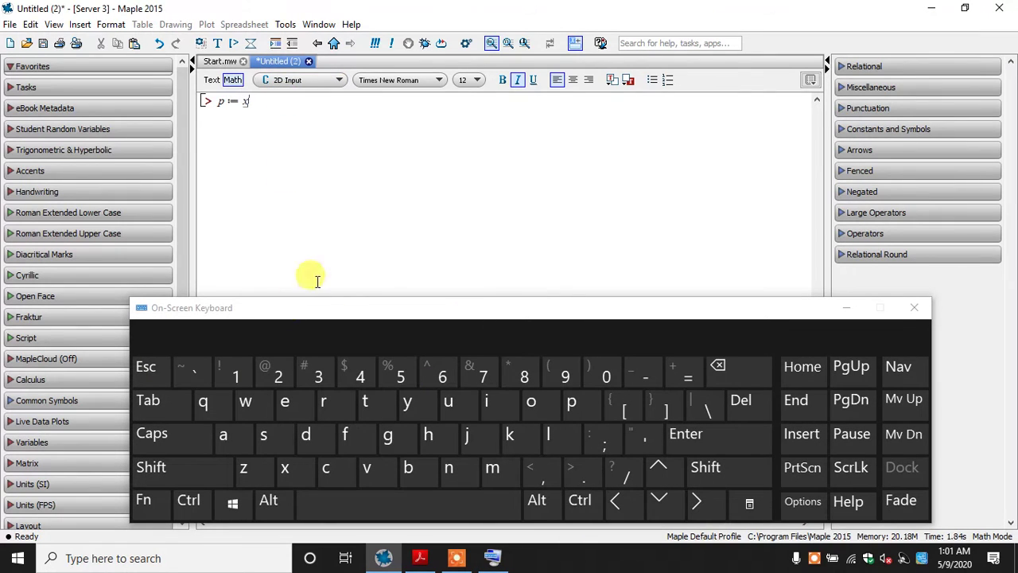
click(199, 477)
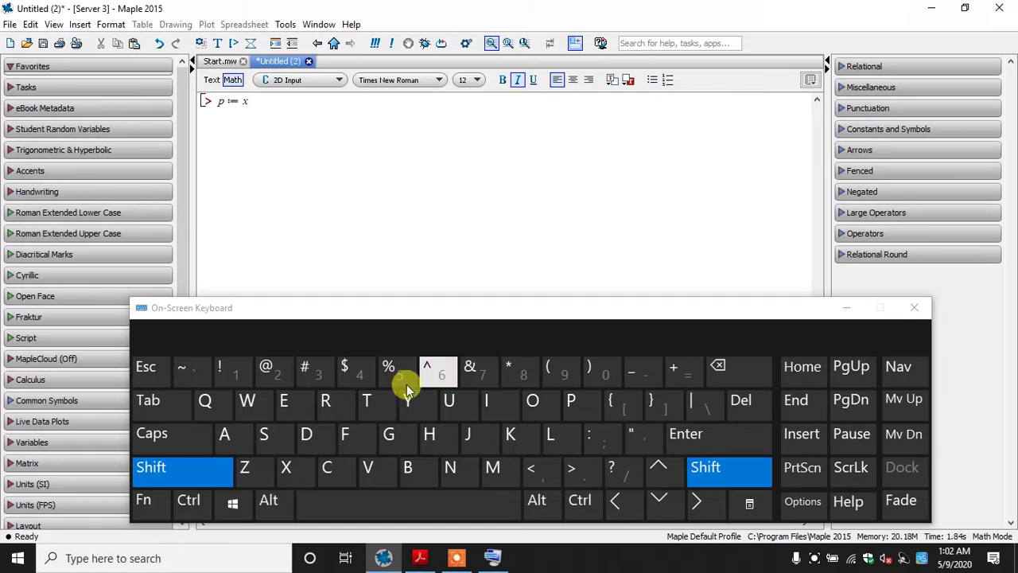
click(434, 371)
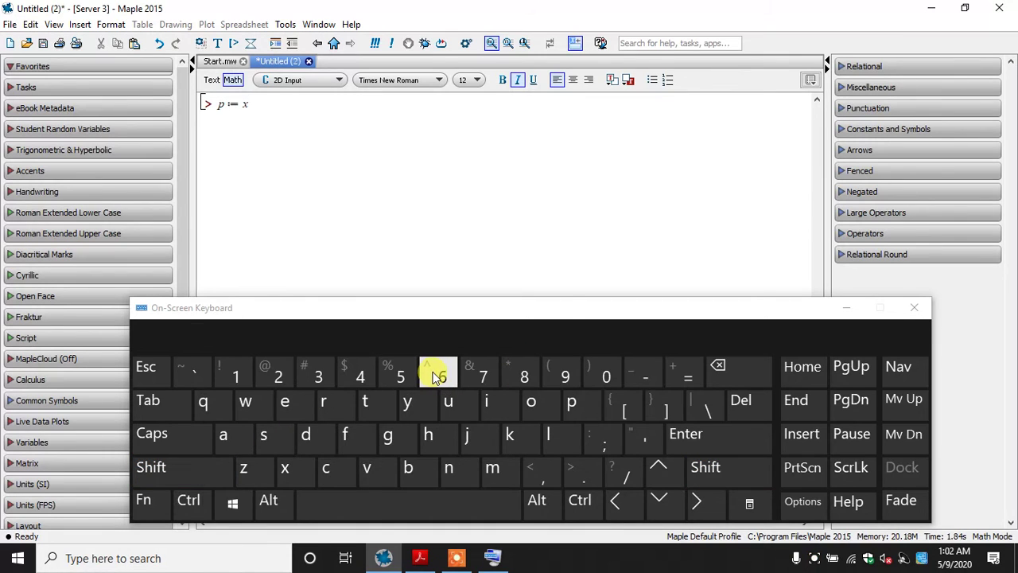
click(274, 374)
click(705, 503)
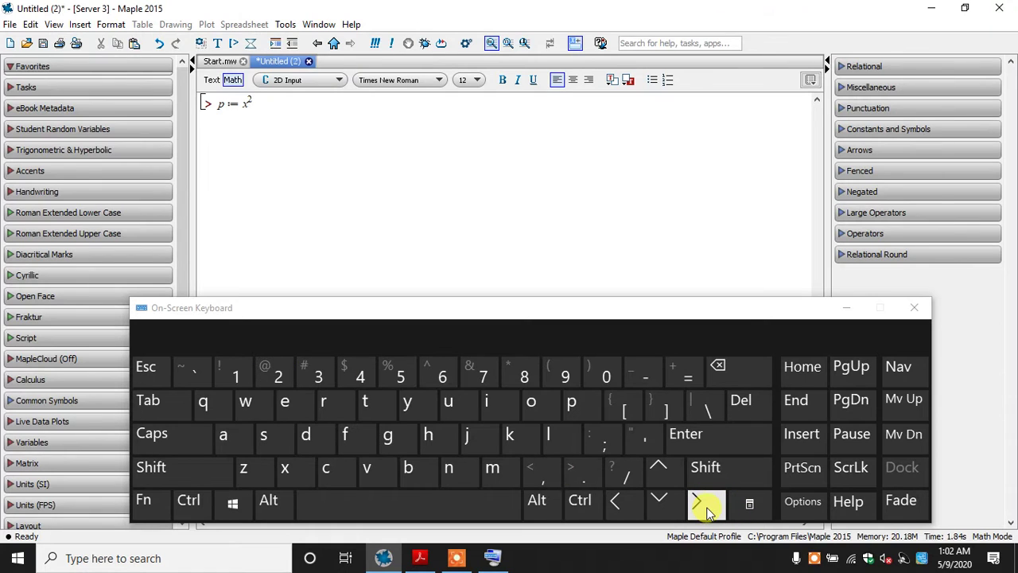
click(846, 309)
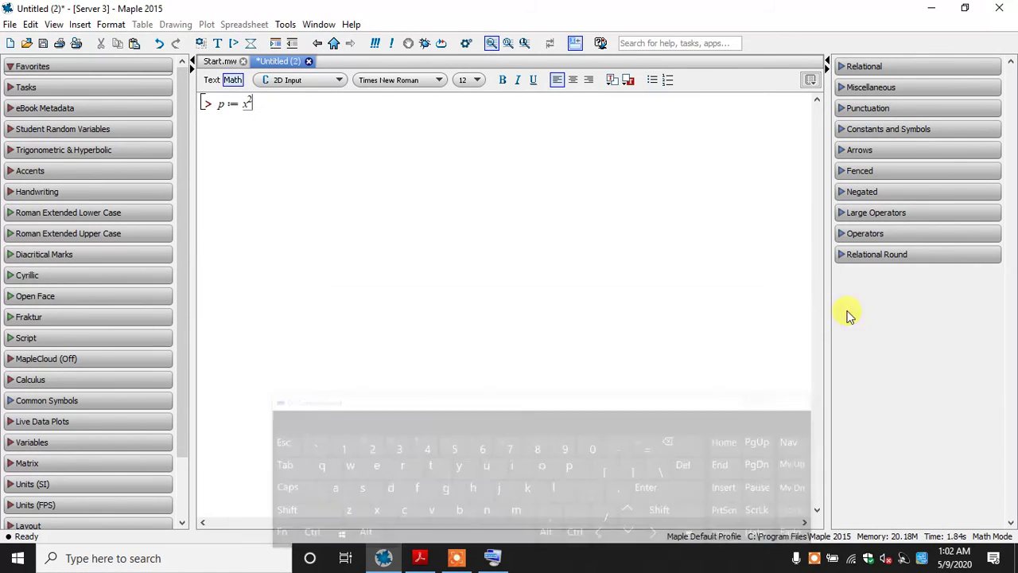
Complete the assignment of p with + 5*x + 6; and evaluate it
text(+)
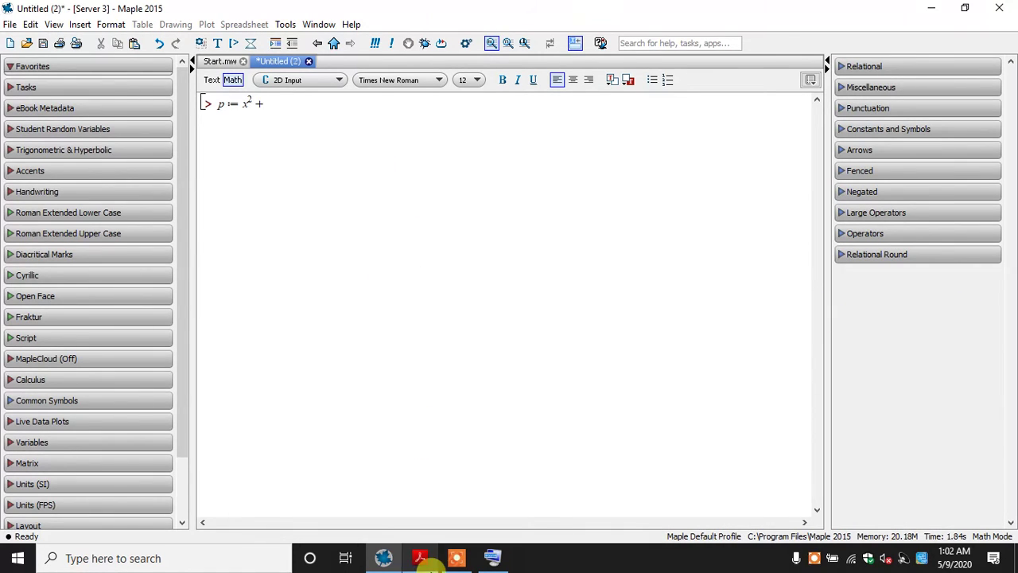
click(420, 557)
click(422, 559)
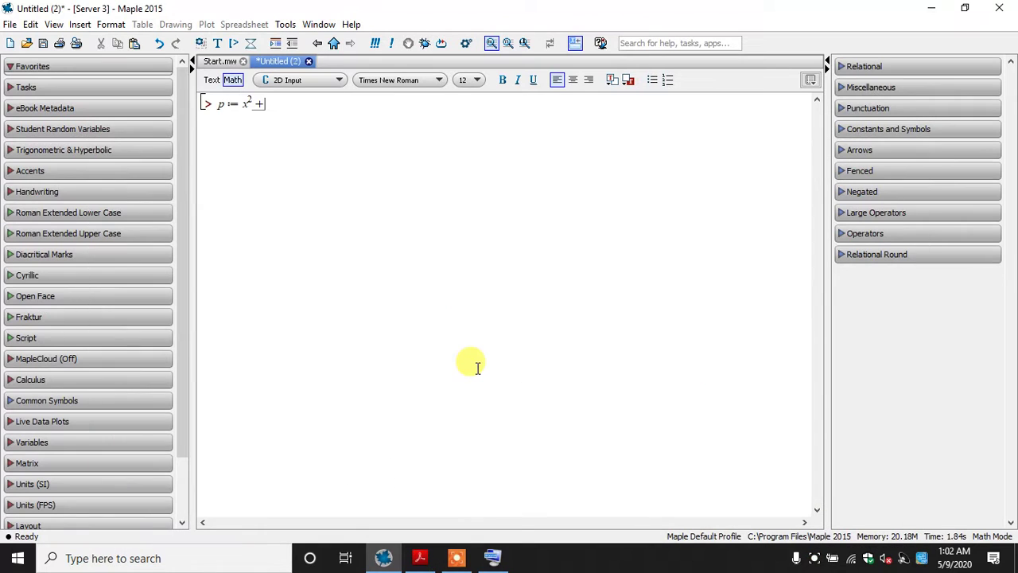
text(5)
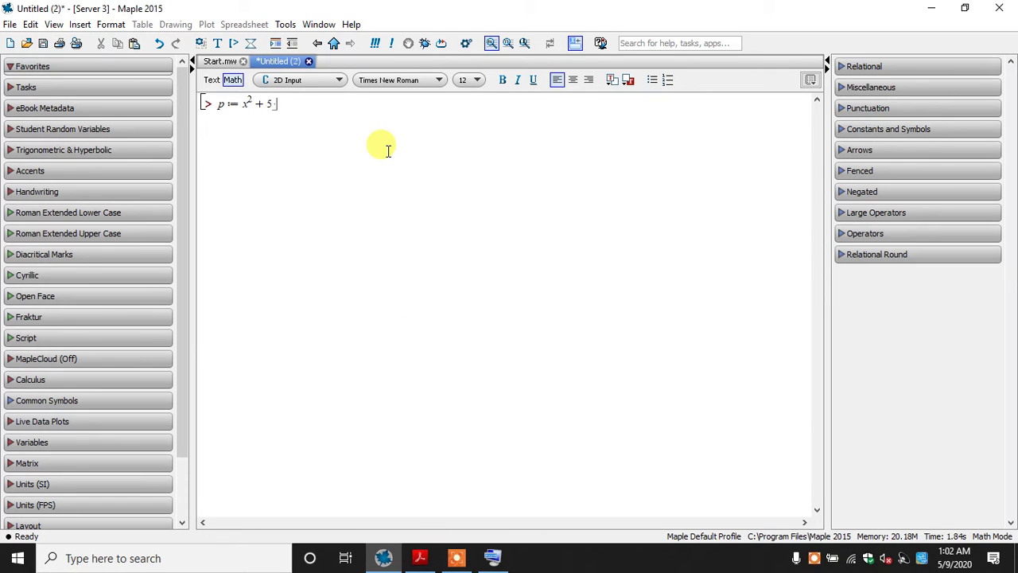
text(x + )
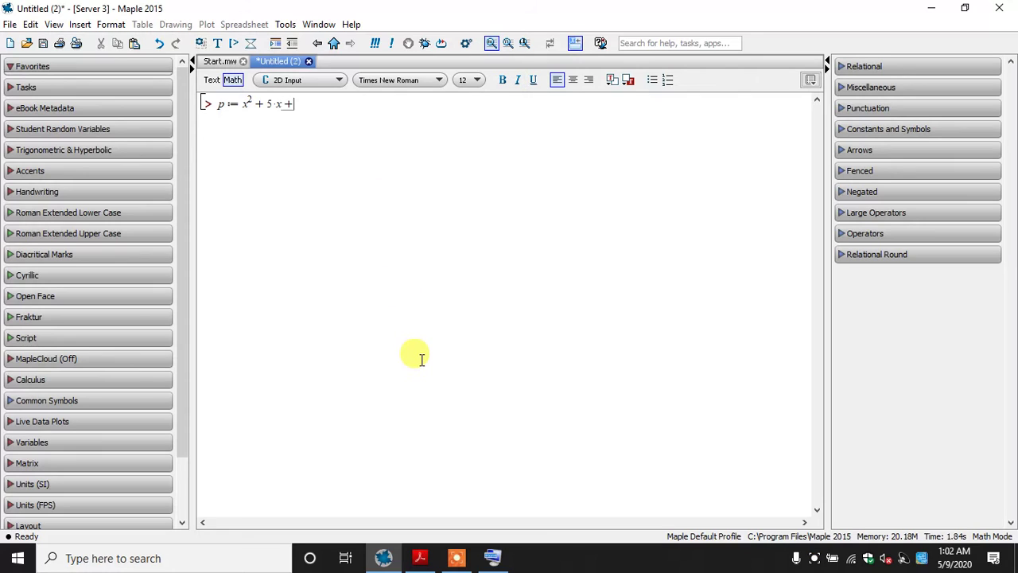
text(6;)
key(Return)
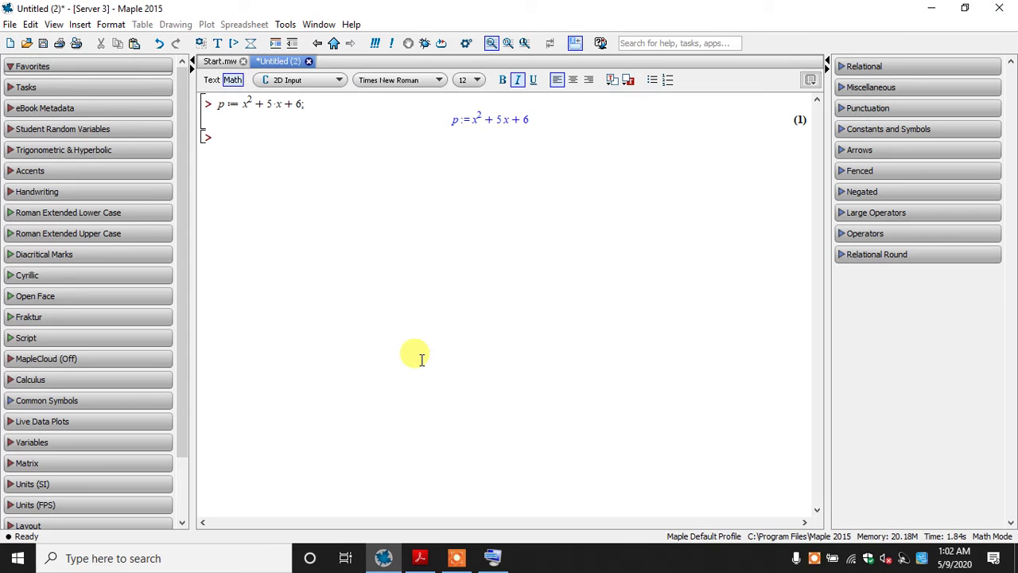
Evaluate factor(p); and re-evaluate it with the polynomial x^2+5*x+6 copied from the first line in place of p
text(factor(p);)
key(Return)
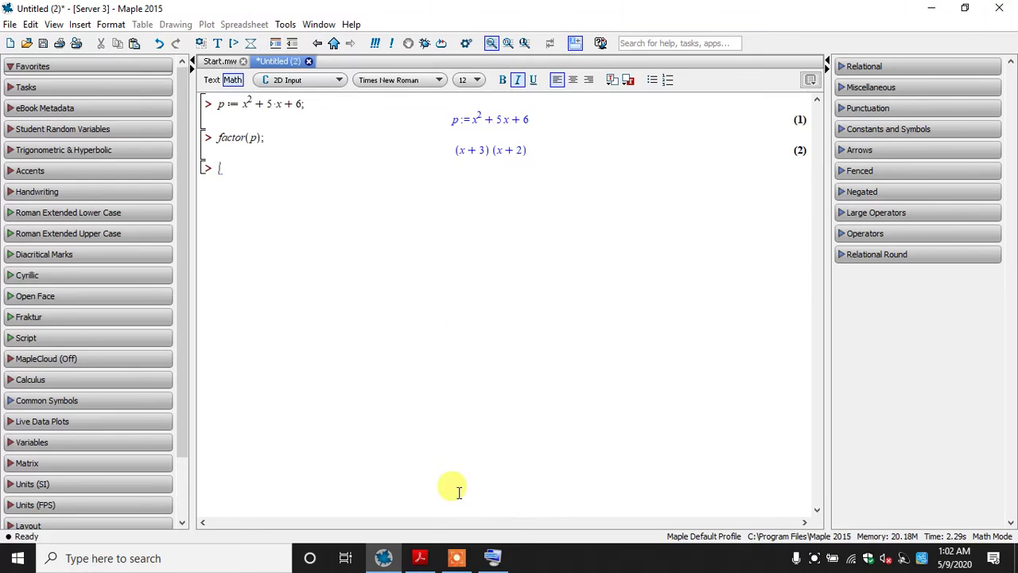
drag(242, 104, 301, 105)
key(ctrl+c)
double_click(253, 137)
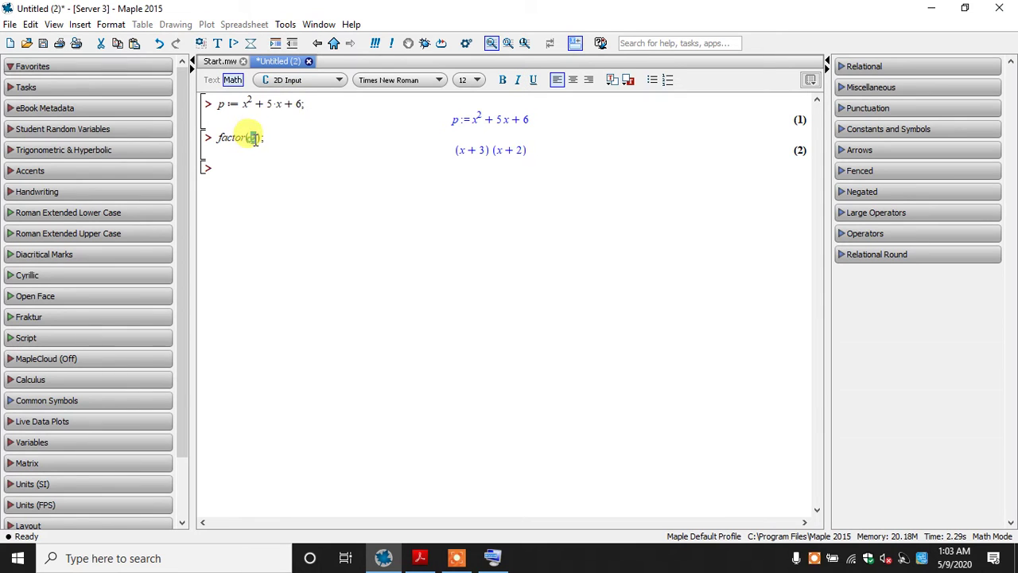
key(ctrl+v)
key(Return)
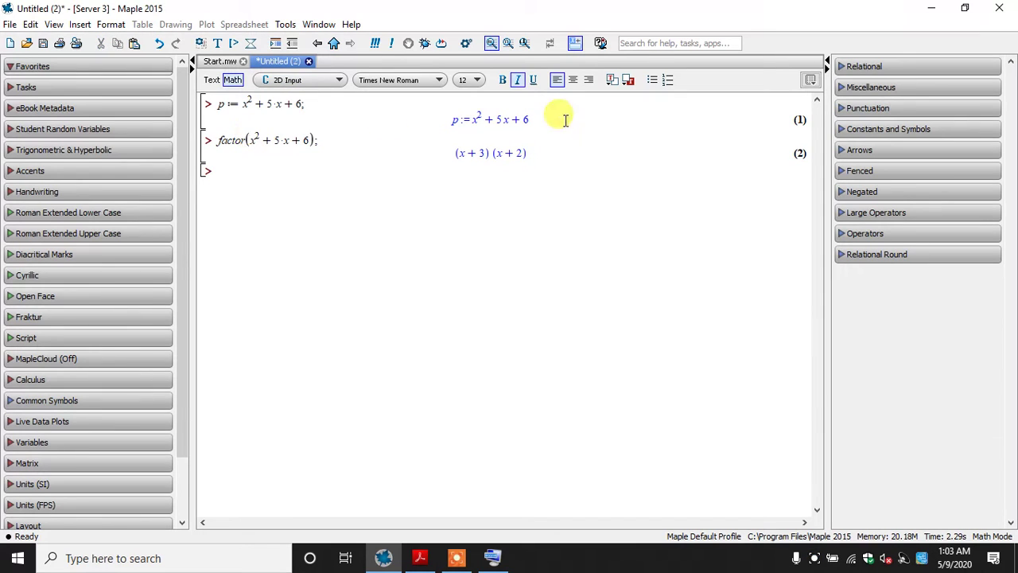
Switch to The MAPLE book PDF and examine the factoring example for the polynomial b in powers of q
click(420, 556)
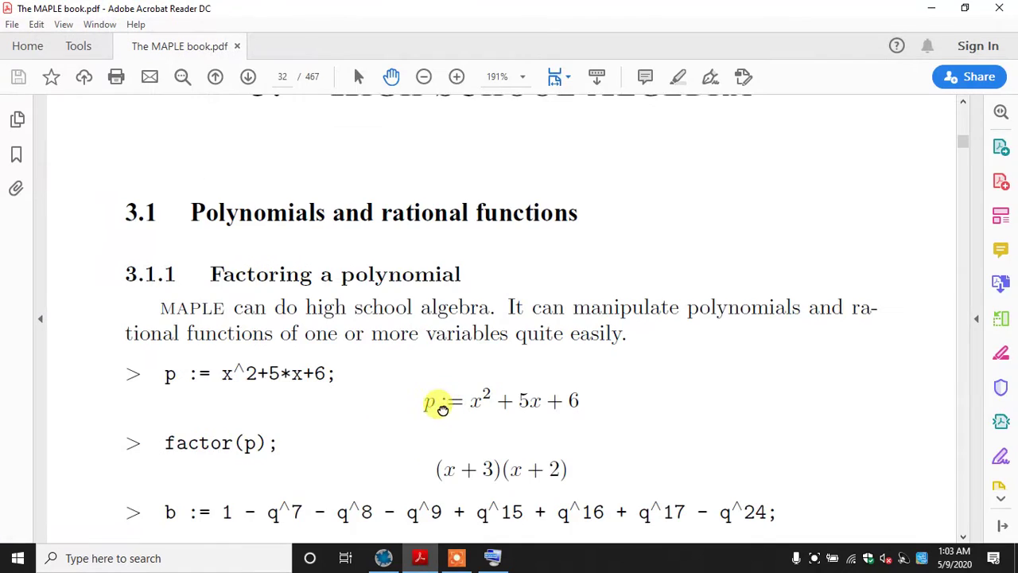
drag(438, 409, 421, 250)
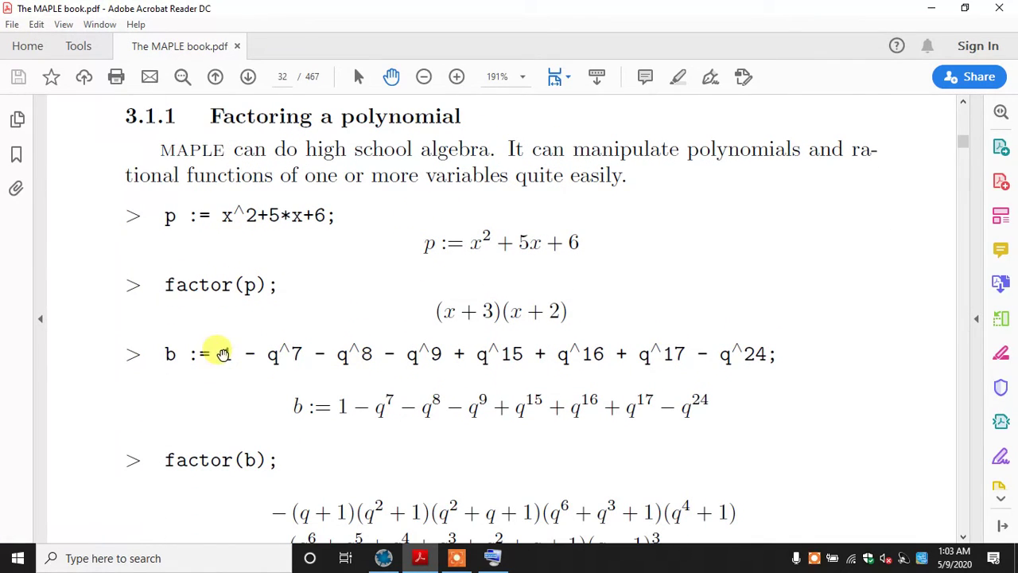
click(358, 76)
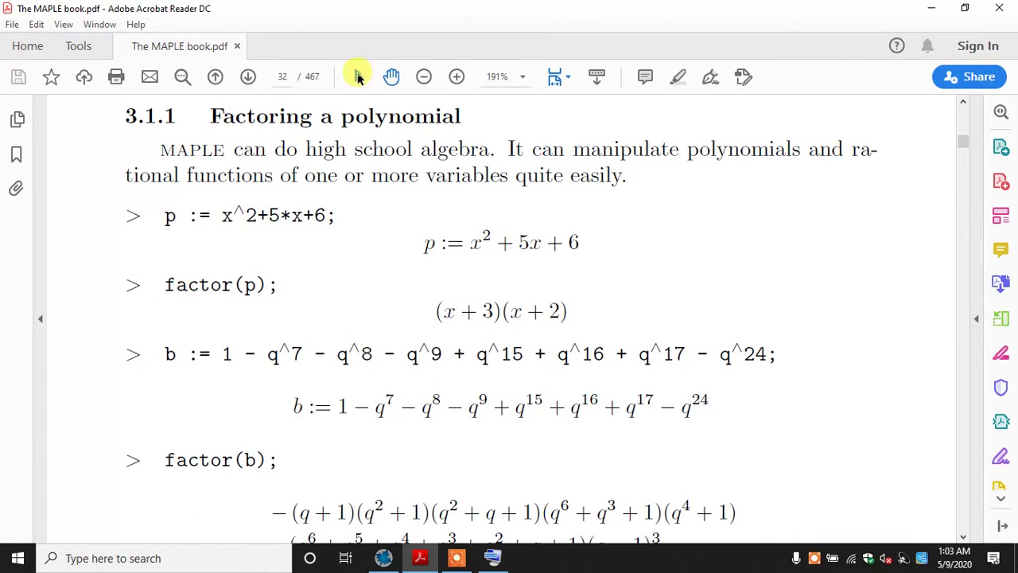
drag(233, 354, 603, 350)
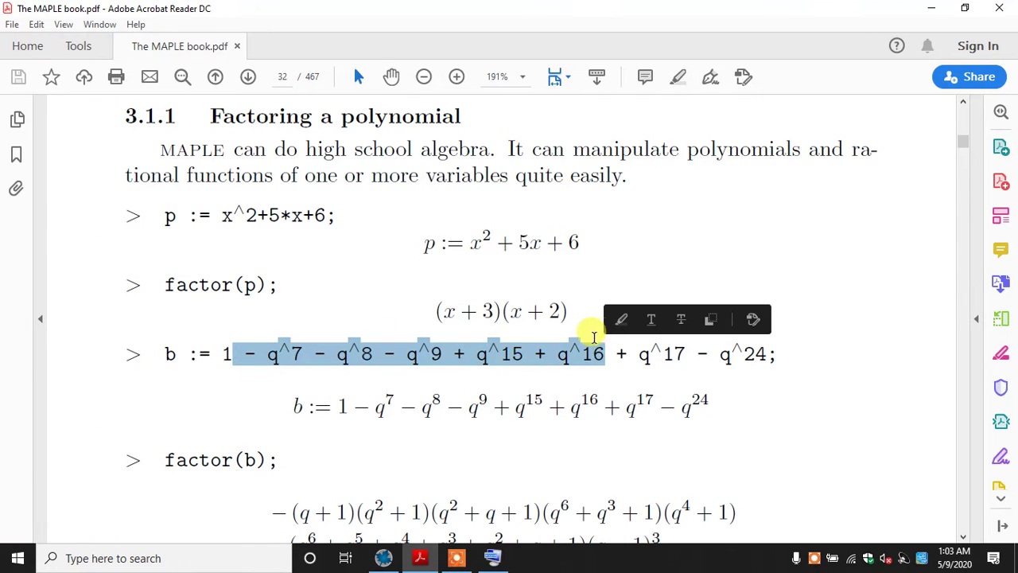
click(487, 350)
click(390, 77)
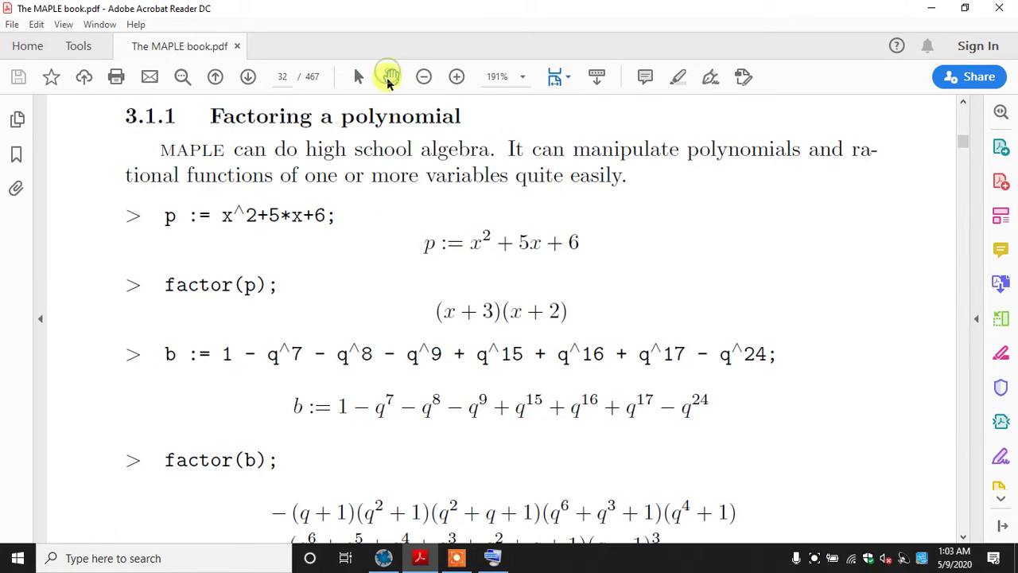
Switch back to Maple and enter b := 1 - q^7 - q^8 - q^9 on the next empty line
click(397, 559)
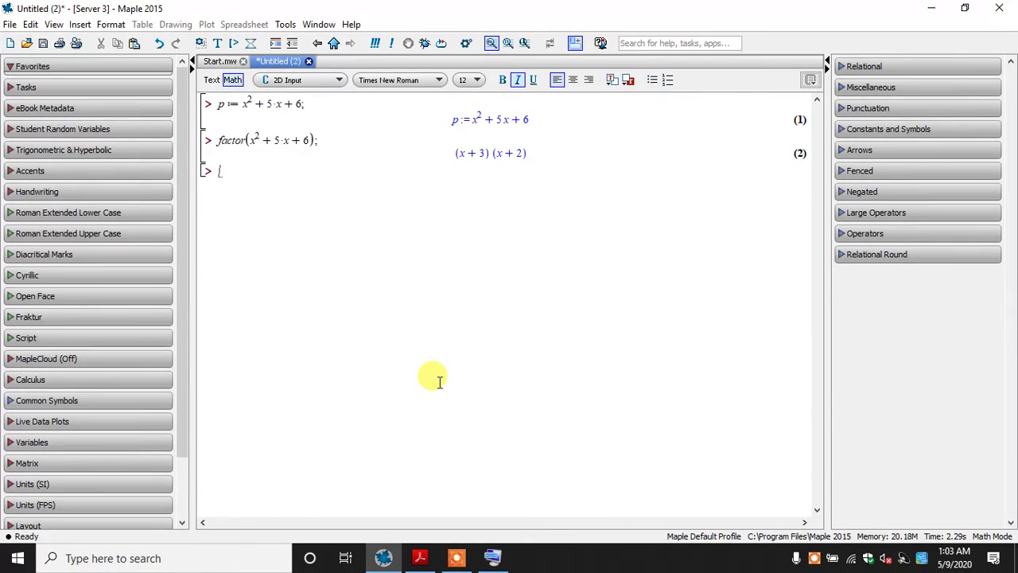
text(b )
text(:= 1 )
text(- q)
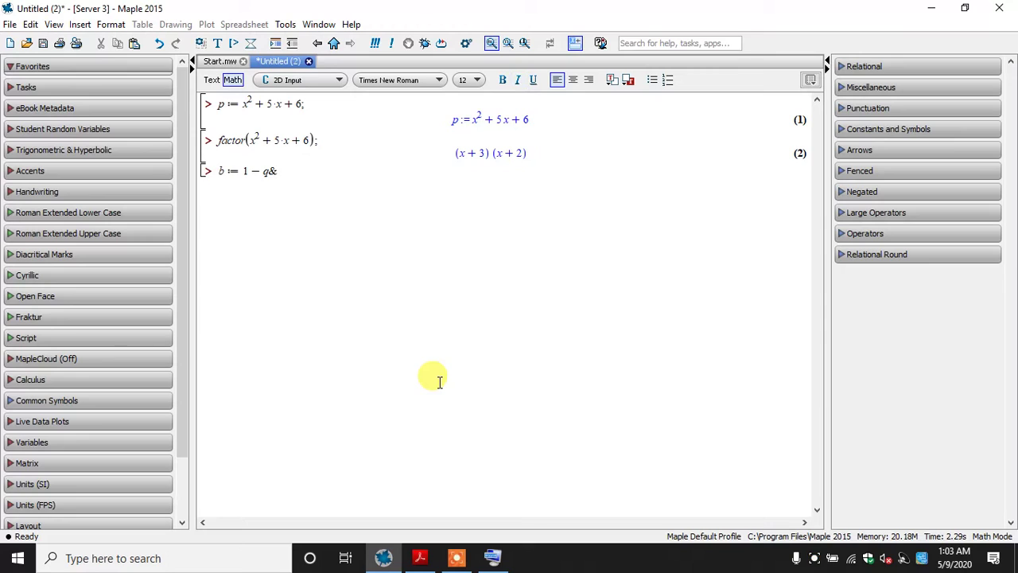
text(^7)
key(Right)
text(- q)
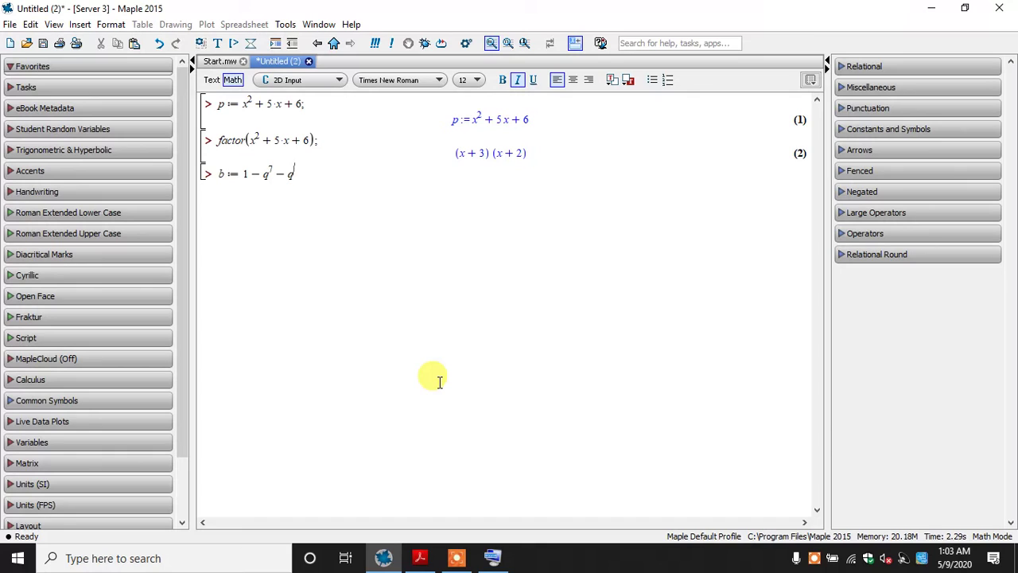
text(^8)
key(Right)
text(- q^9)
key(Right)
Check the book's example and extend the assignment of b with + q^15 + q^16 + q^17
text(-)
click(421, 559)
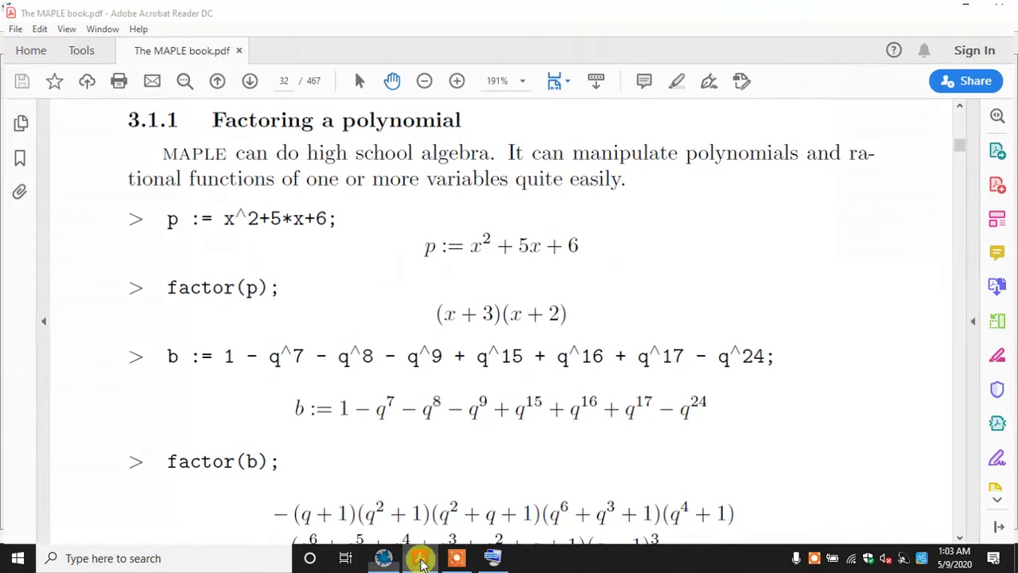
click(421, 559)
text(q^7 − q^8 − q^9 + q)
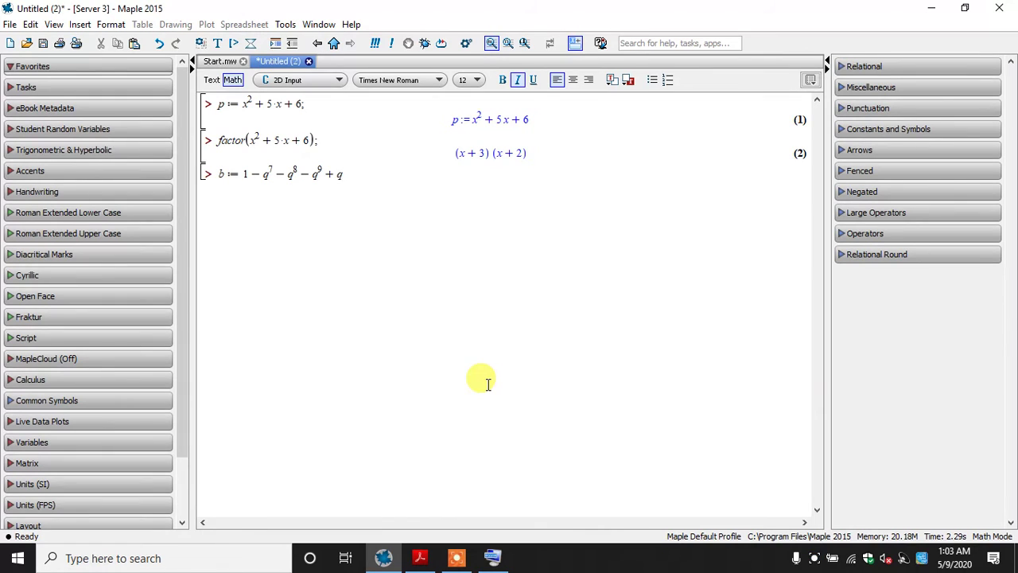
text(^15)
key(Right)
text(+ q)
text(16)
key(Right)
text(+ q^17)
key(Right)
Add the last term - q^24; to b, correcting its mistyped base, and evaluate the assignment
text(- A^24)
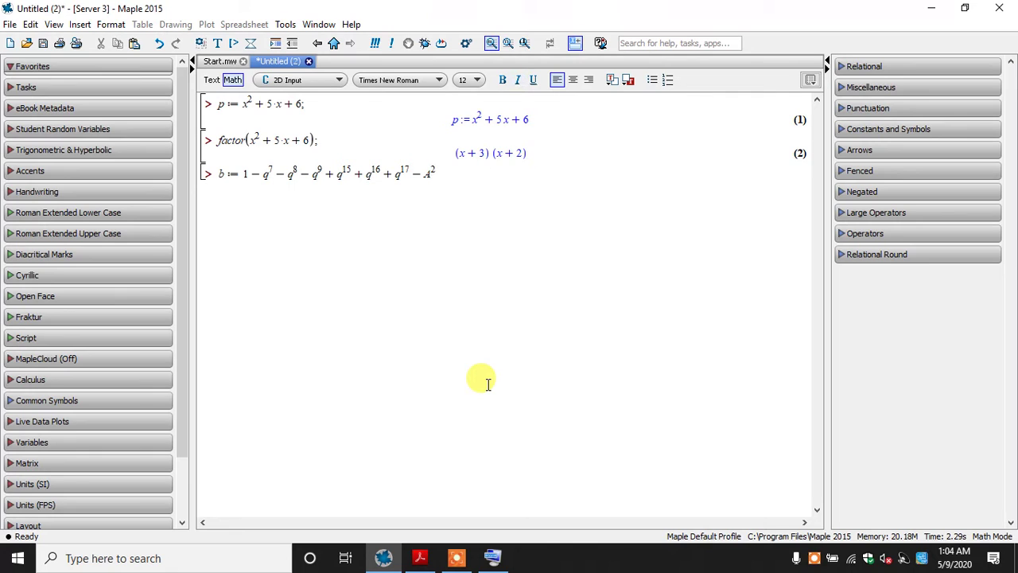
key(Left)
key(Left)
key(Left)
key(BackSpace)
text(q)
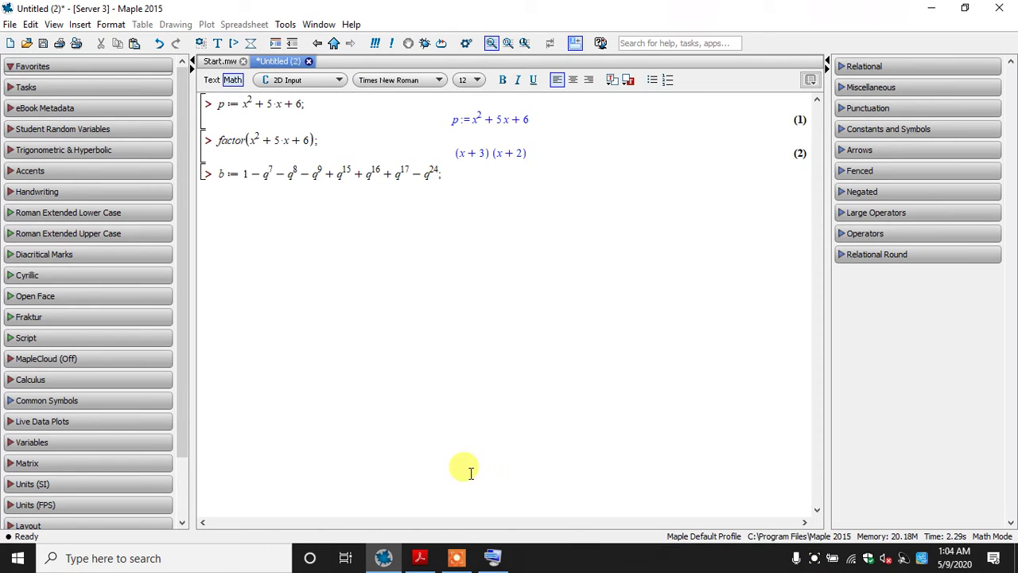
click(420, 559)
click(419, 560)
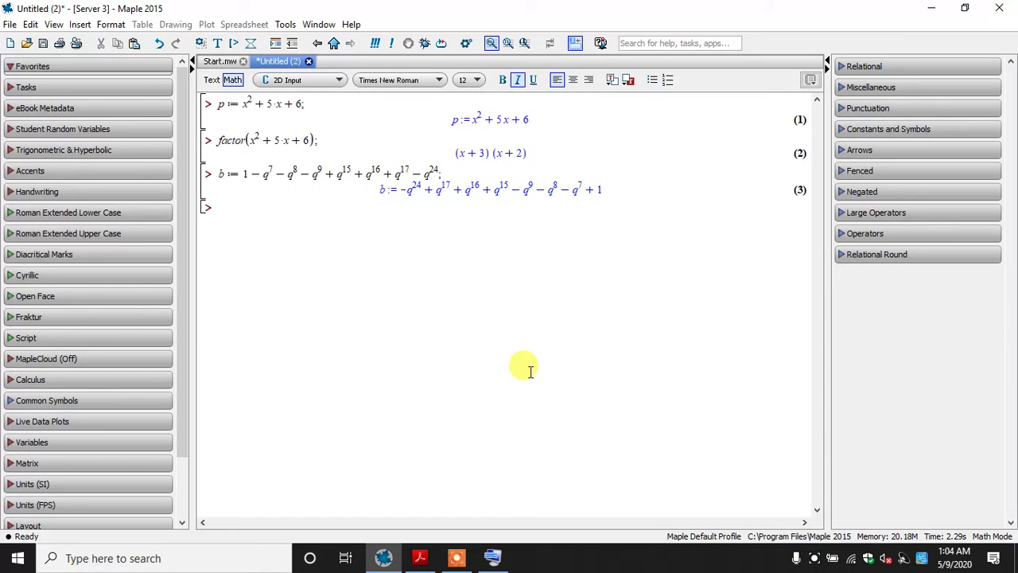
Factor the polynomial b by evaluating factor(b); on the next line
text(factor(b)
text(;)
key(Return)
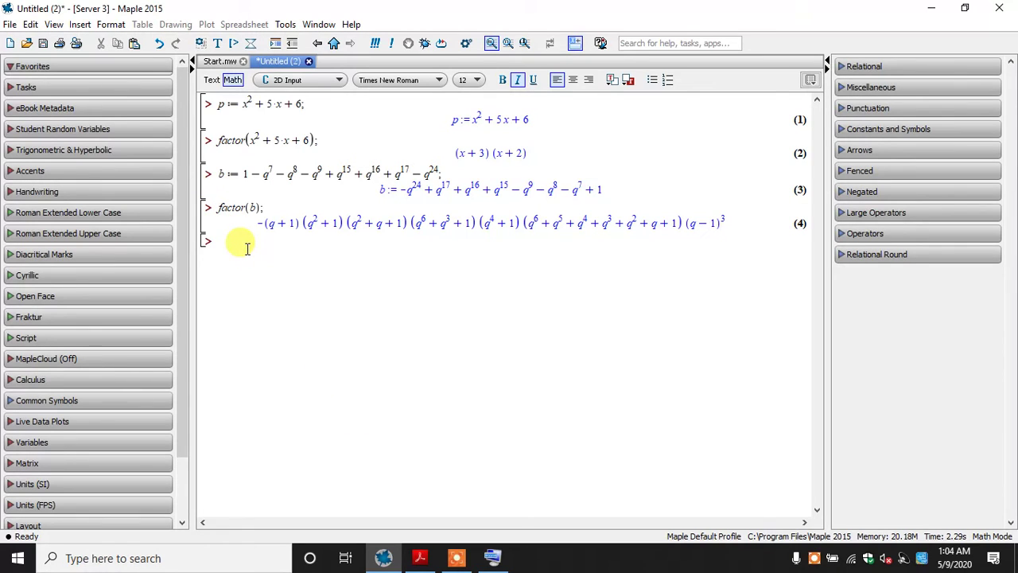
Assign the factored form of b to C by evaluating C := factor(b); on the next line
text(C()
text(:=)
text(facto)
text(r()
text(b);)
key(Return)
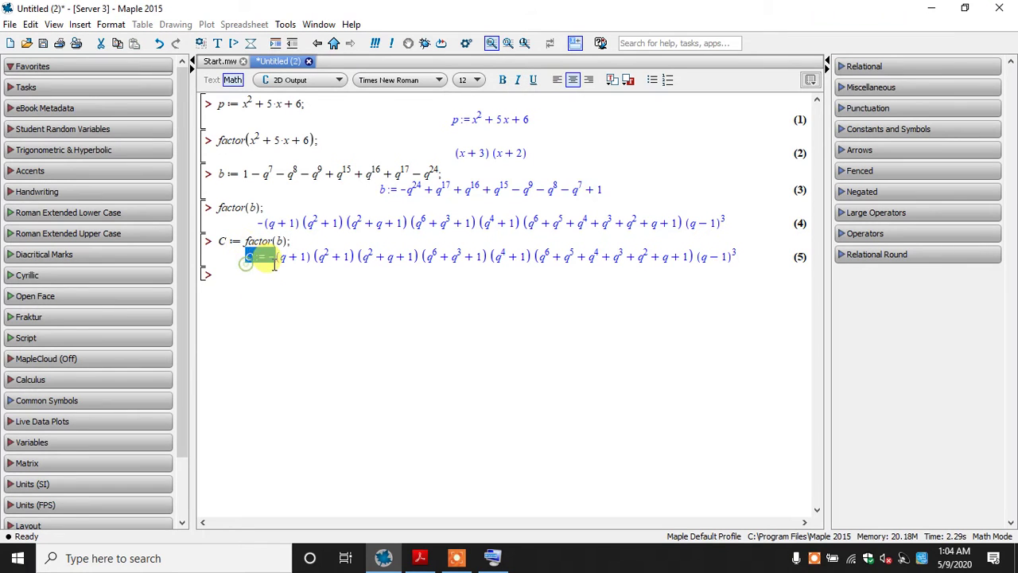
Switch to The MAPLE book PDF and read from section 3.1.1 on factoring to the first examples of section 3.1.2 on expanding an expression
click(420, 558)
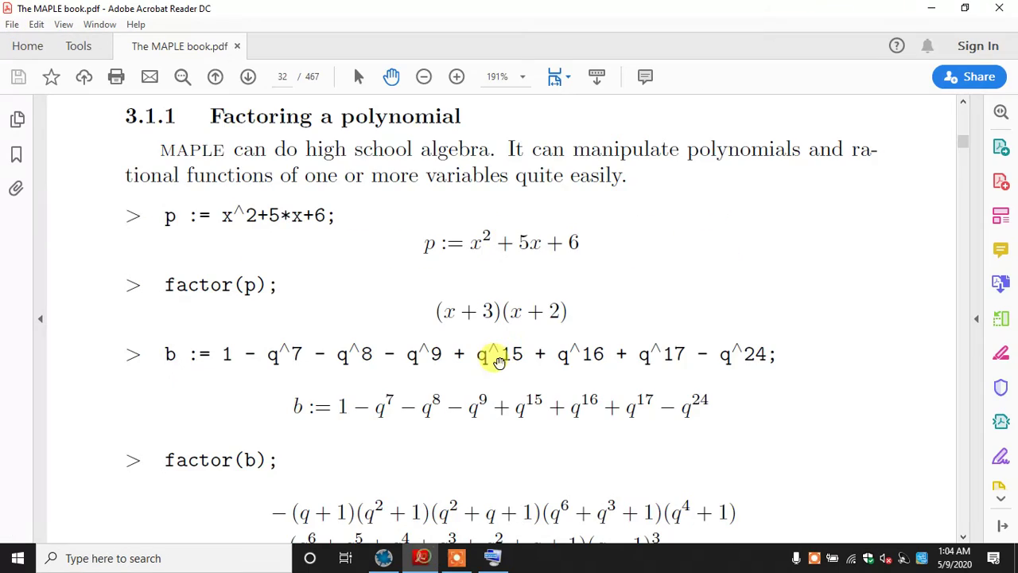
scroll(478, 334, down, 3)
drag(455, 273, 518, 372)
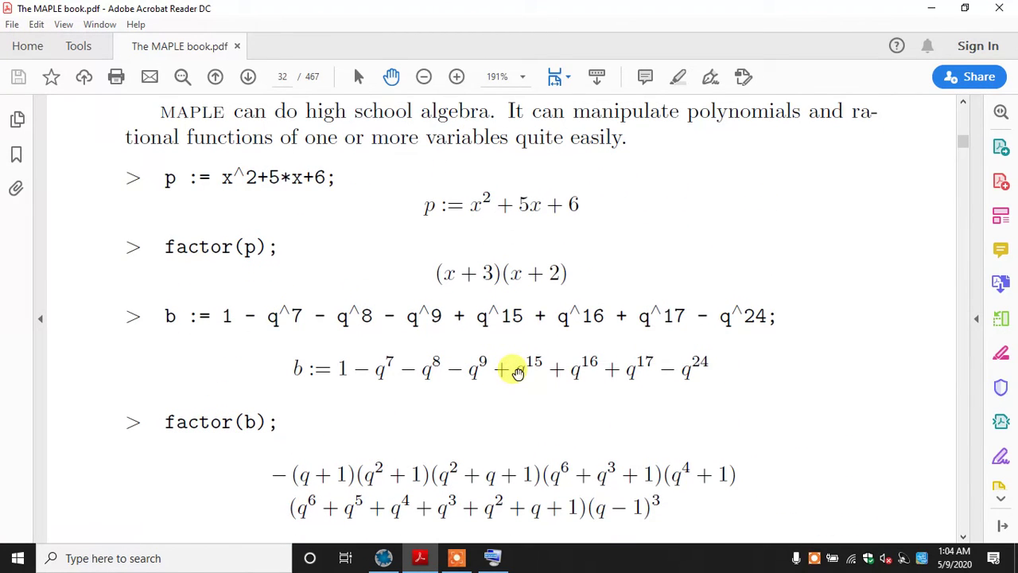
scroll(518, 371, down, 4)
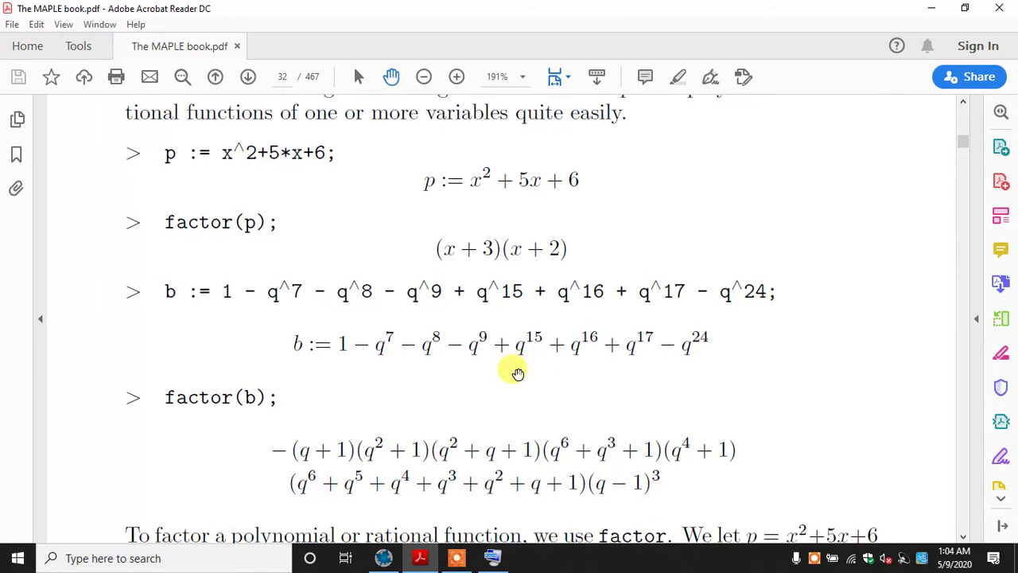
scroll(348, 265, down, 5)
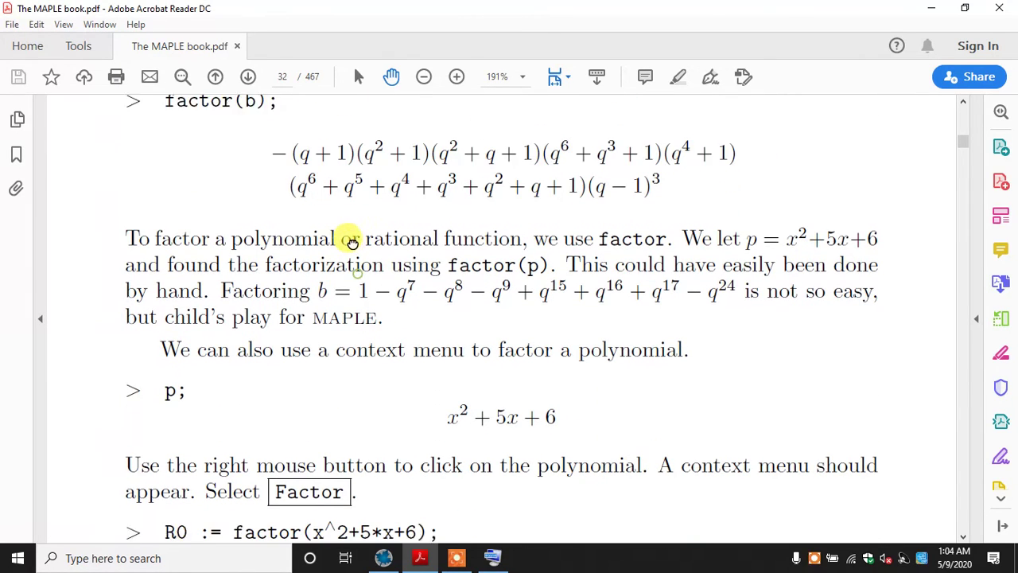
scroll(379, 326, down, 2)
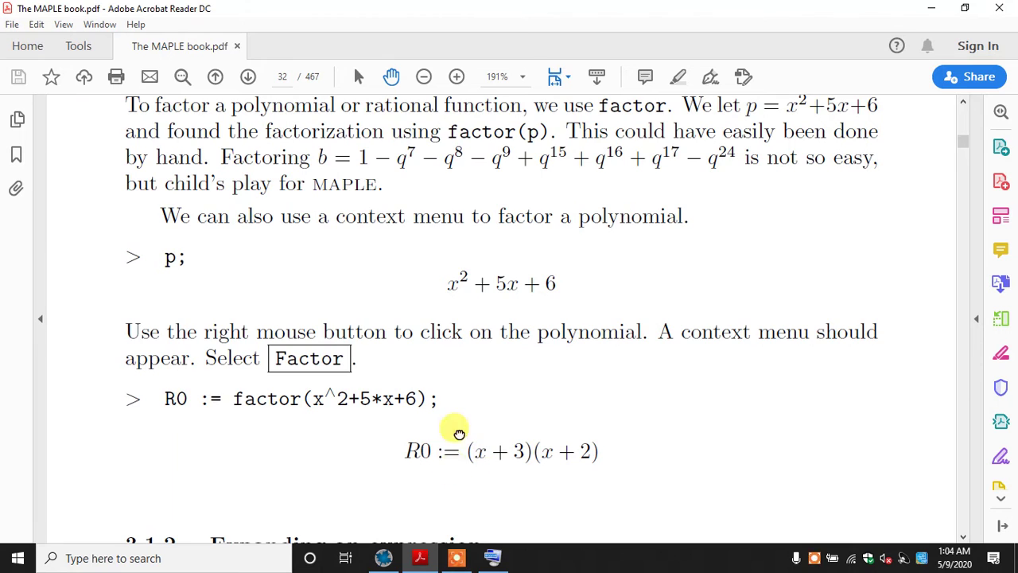
scroll(459, 430, down, 4)
scroll(475, 304, down, 5)
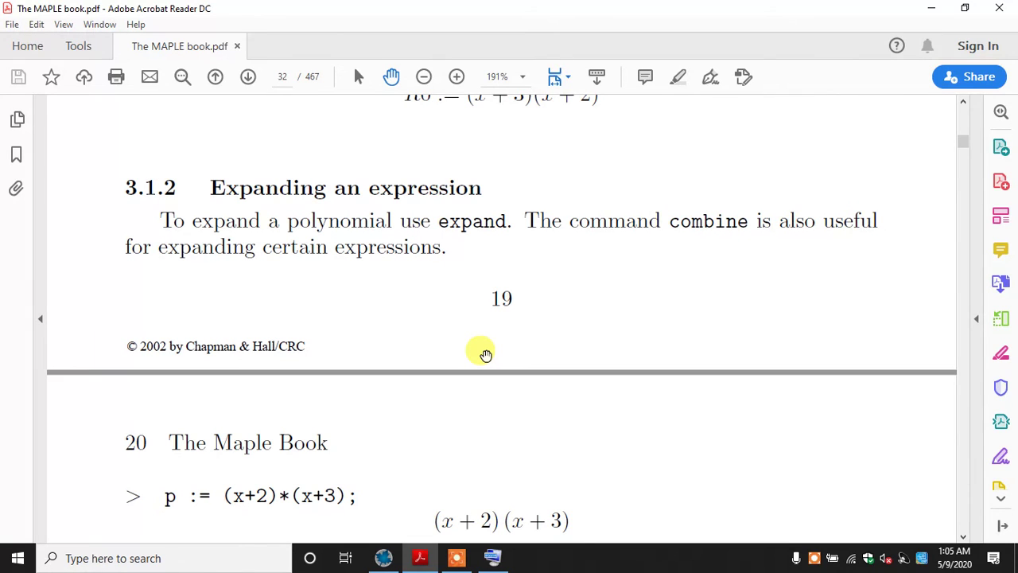
scroll(485, 354, down, 4)
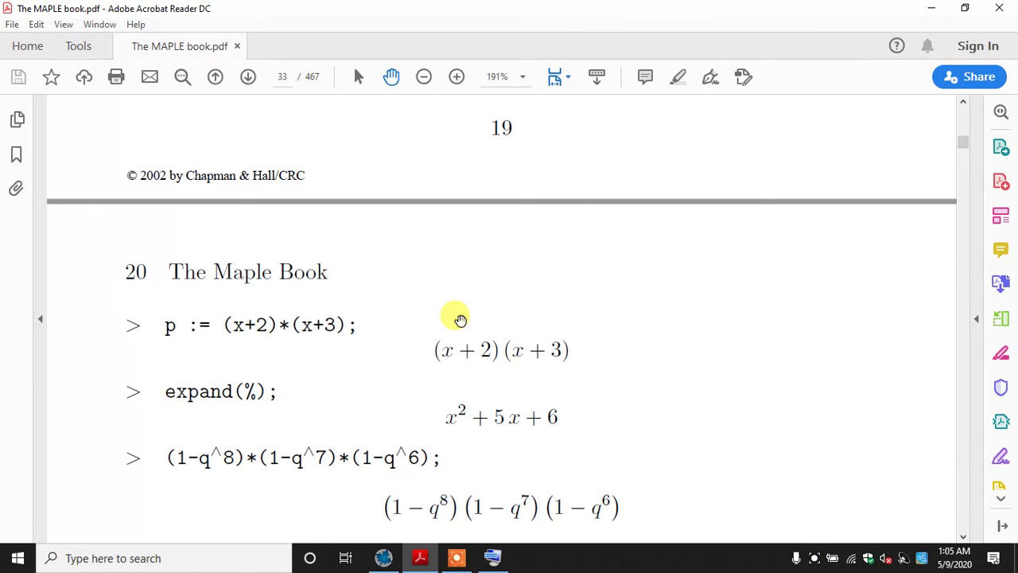
Switch back to Maple and clear all existing input and output from the worksheet
click(385, 557)
drag(403, 295, 220, 101)
key(Delete)
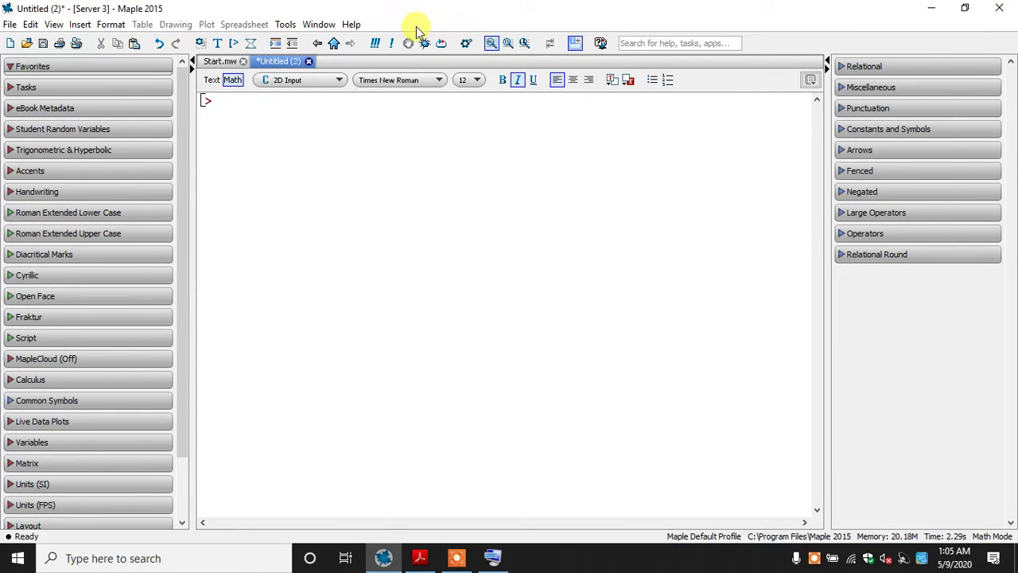
click(440, 41)
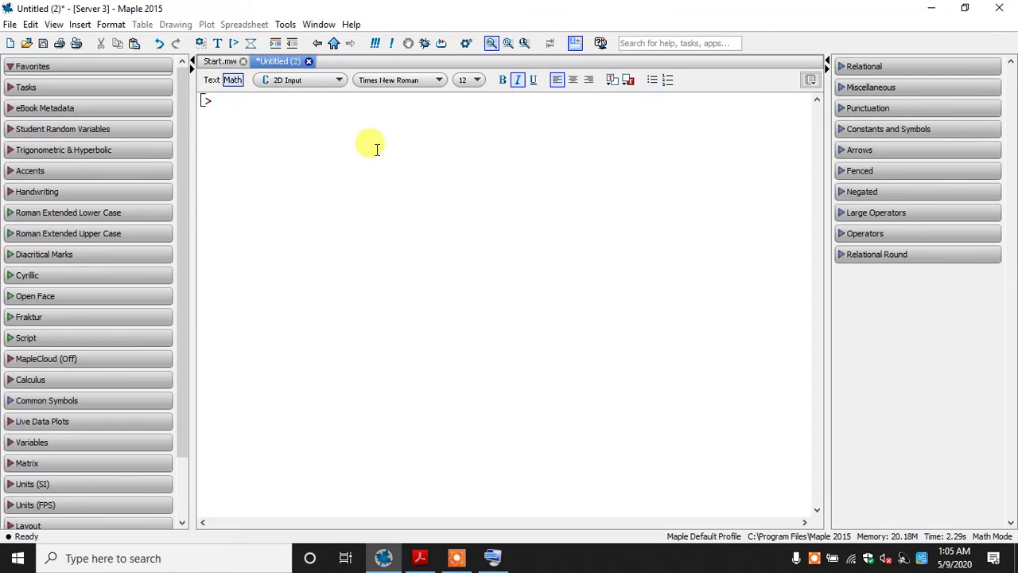
Define p := (x+2)*(x+3); on the first line, checking it against the book, and evaluate the assignment
text(p:=(x+)
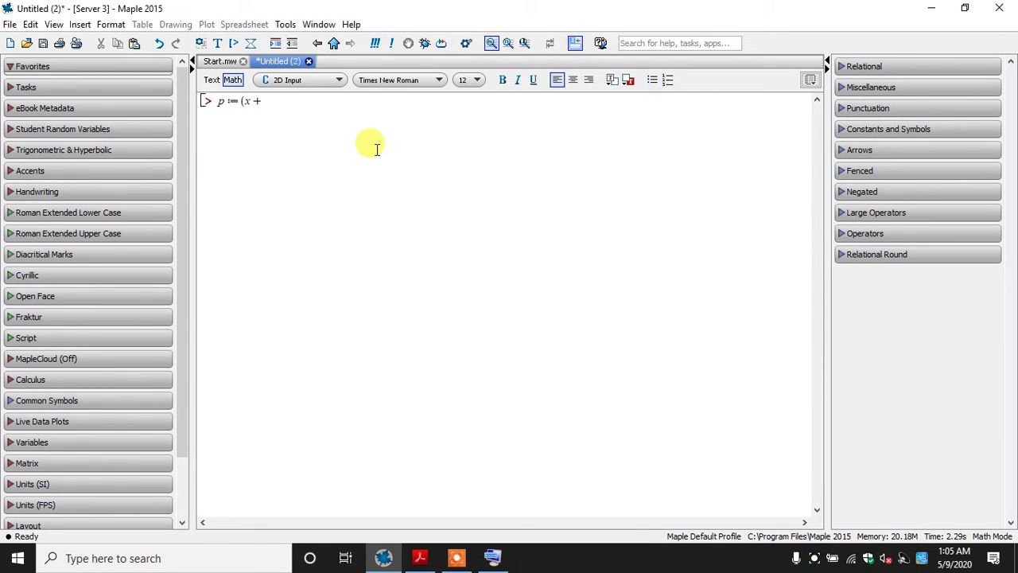
text(2))
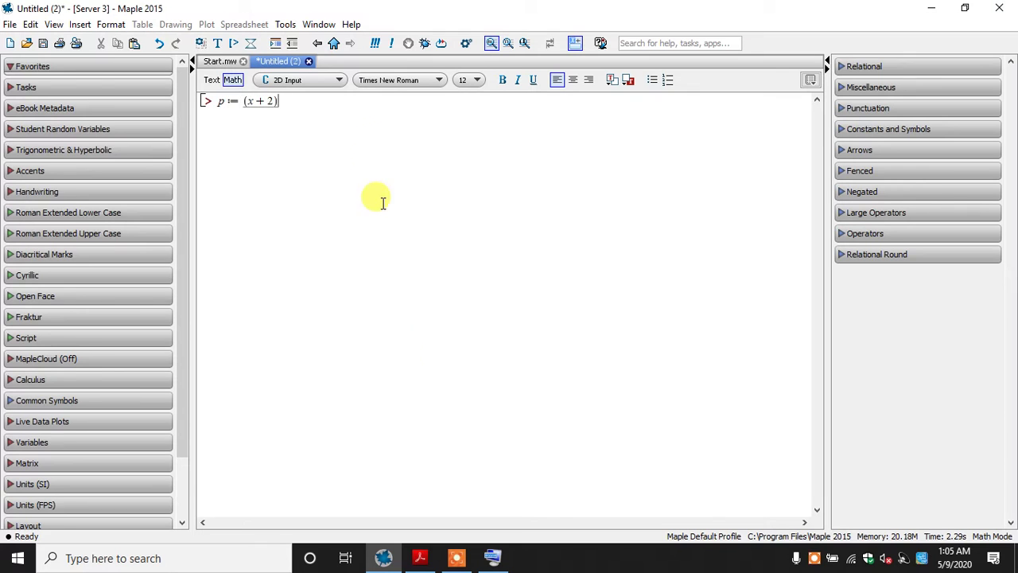
click(417, 560)
click(414, 561)
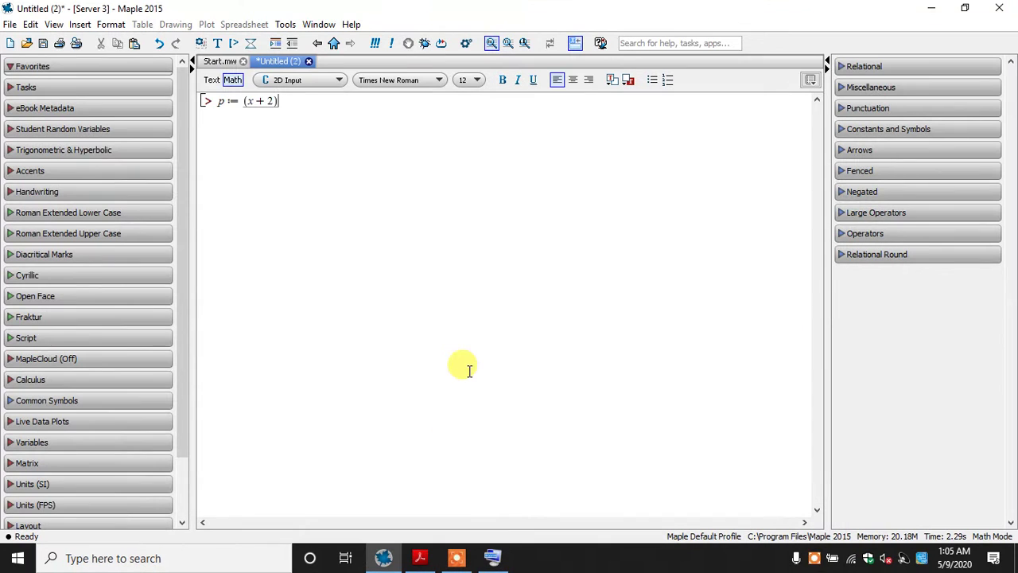
text(*(x+)
key(BackSpace)
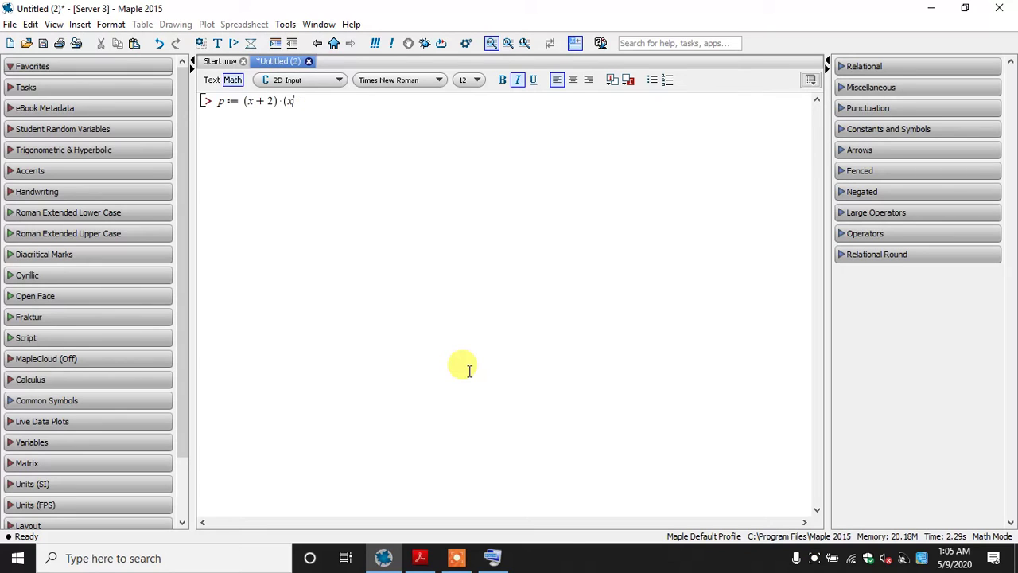
text(+ 3);)
key(BackSpace)
key(BackSpace)
text(3);)
key(Return)
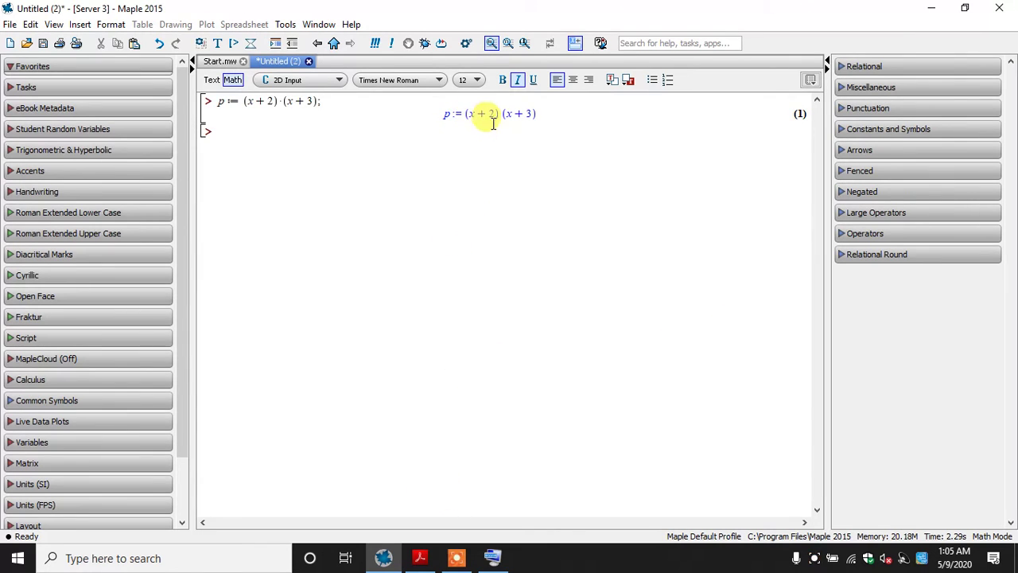
Check the book's expand example, then expand the polynomial by evaluating expand(p); on the next line
drag(463, 114, 511, 118)
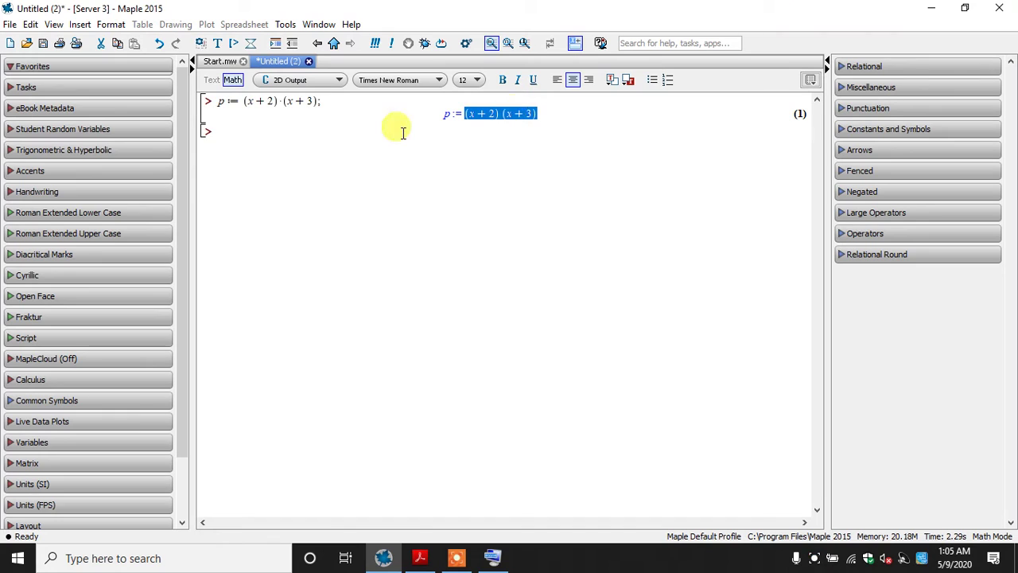
click(314, 143)
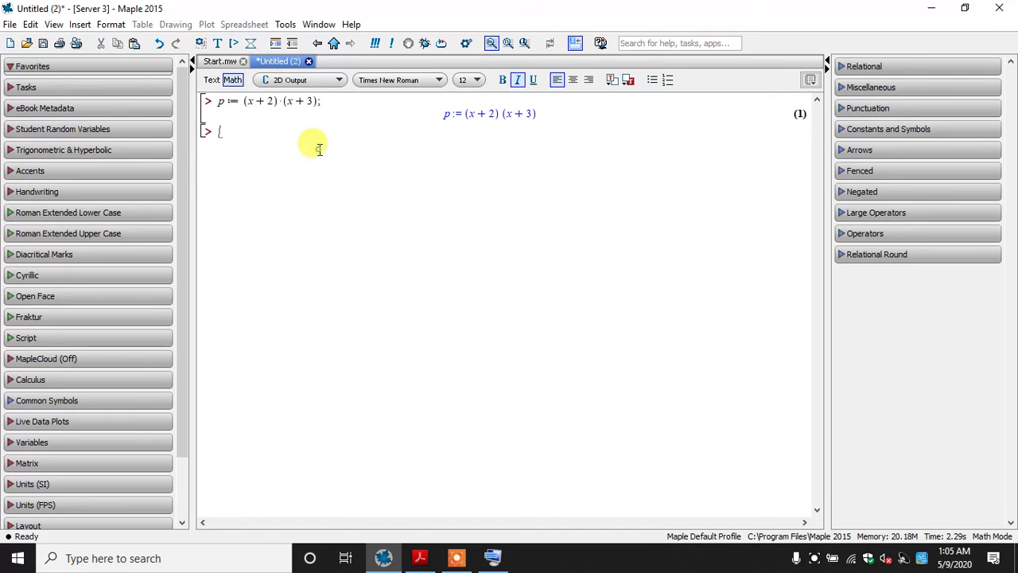
click(414, 557)
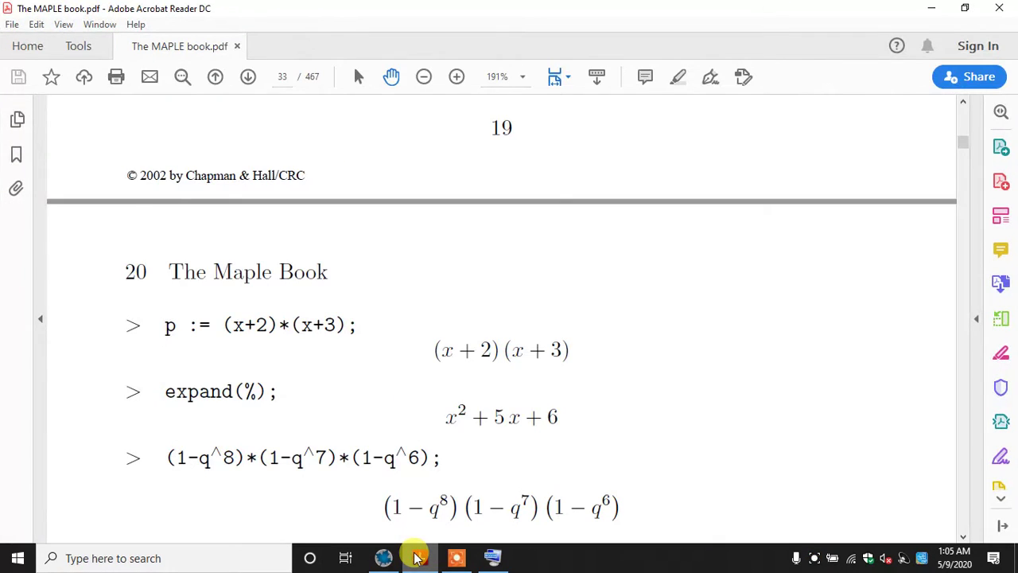
click(415, 558)
text(expand)
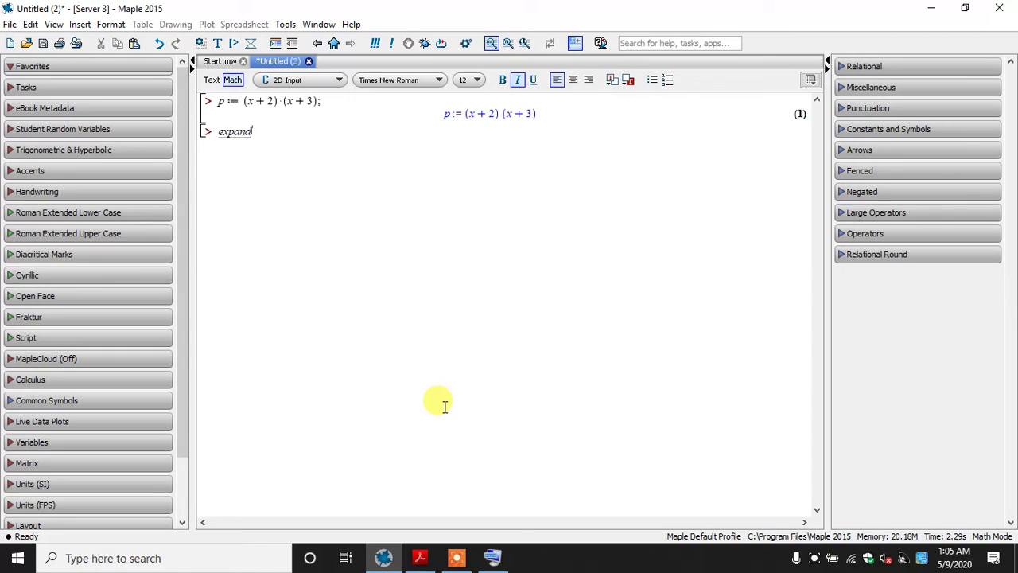
text((p);)
key(Return)
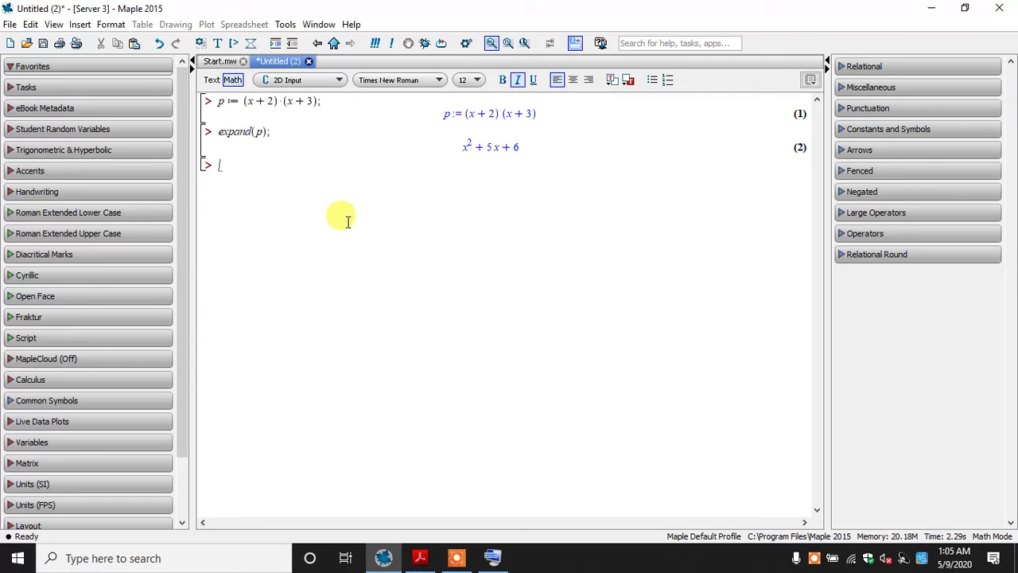
Replace the expand(p); line and its output with expand(%); and evaluate it
drag(265, 166, 216, 129)
key(Delete)
text(e)
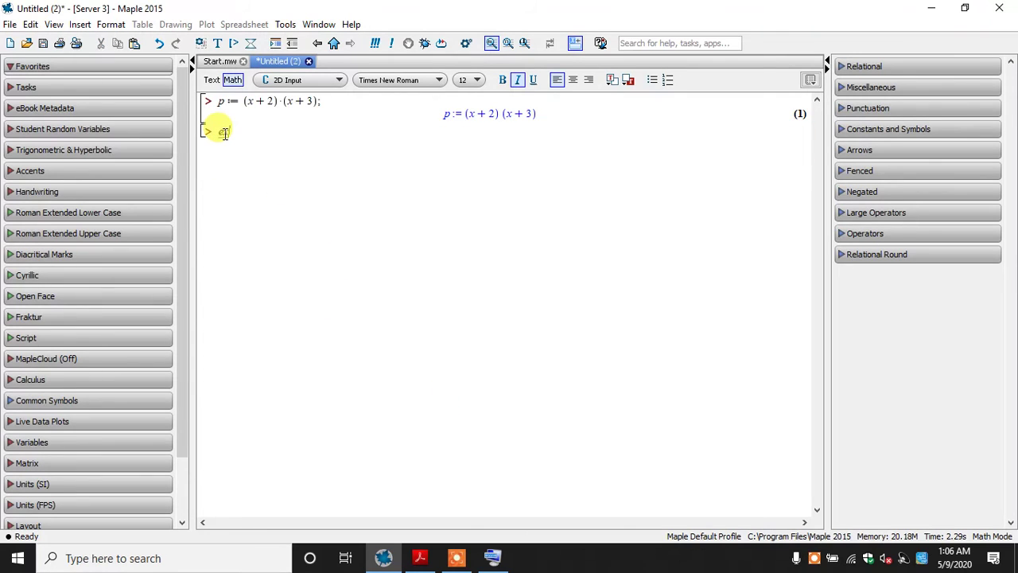
text(xpand(%);)
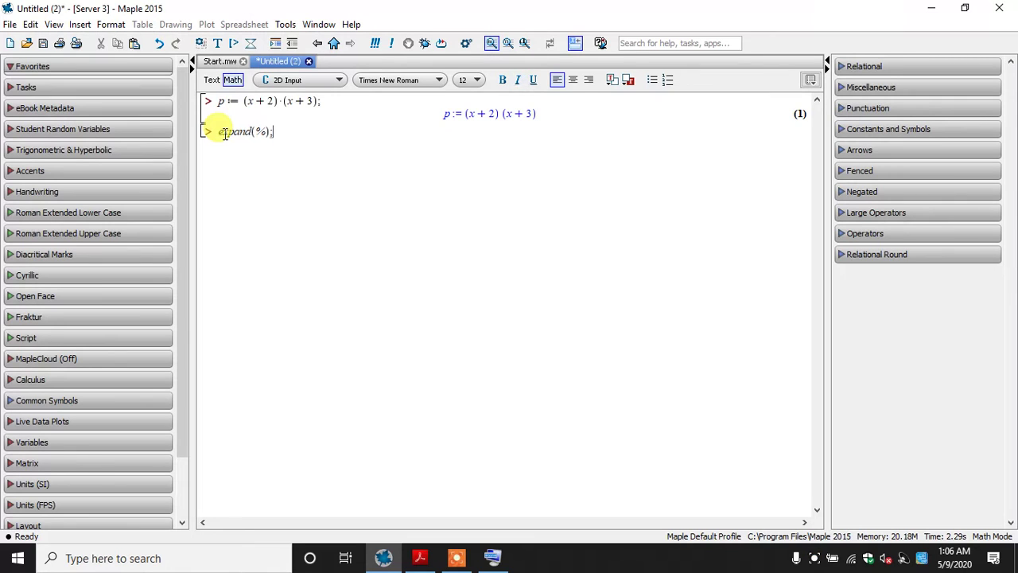
key(Return)
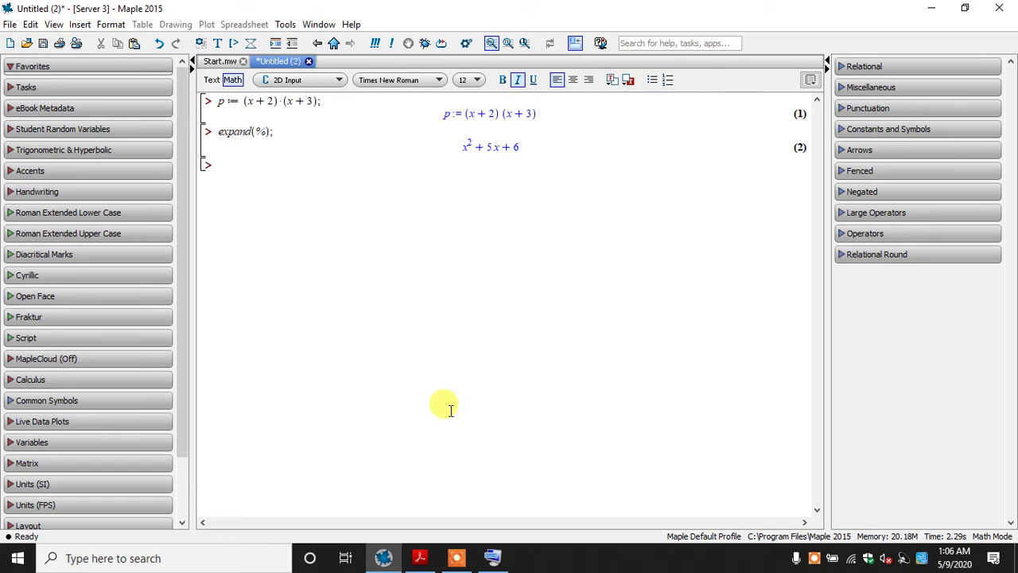
Look up the book's next product example, switch back to Maple and enter its factor (1-q^7) on the empty line
click(420, 558)
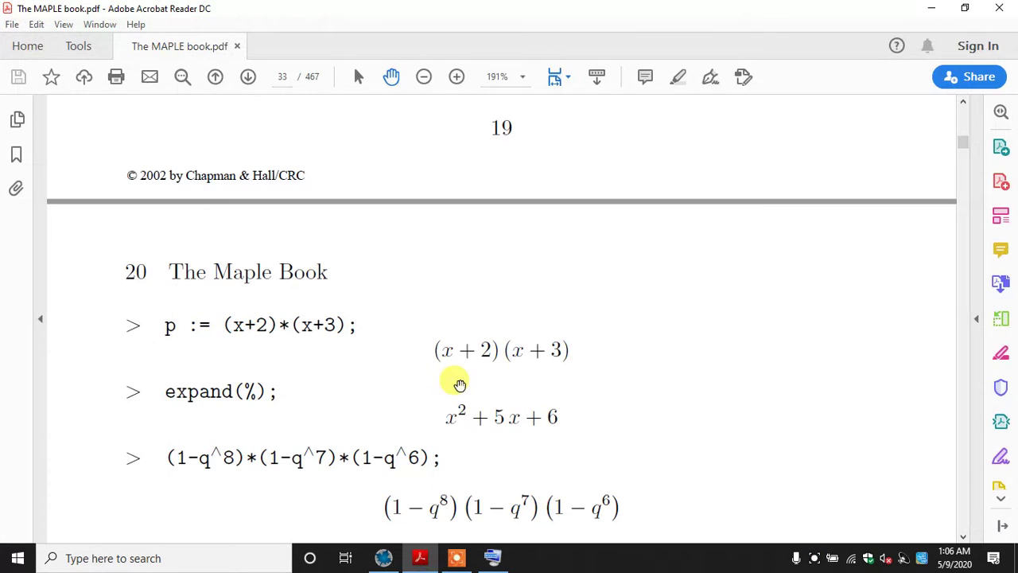
drag(438, 390, 422, 325)
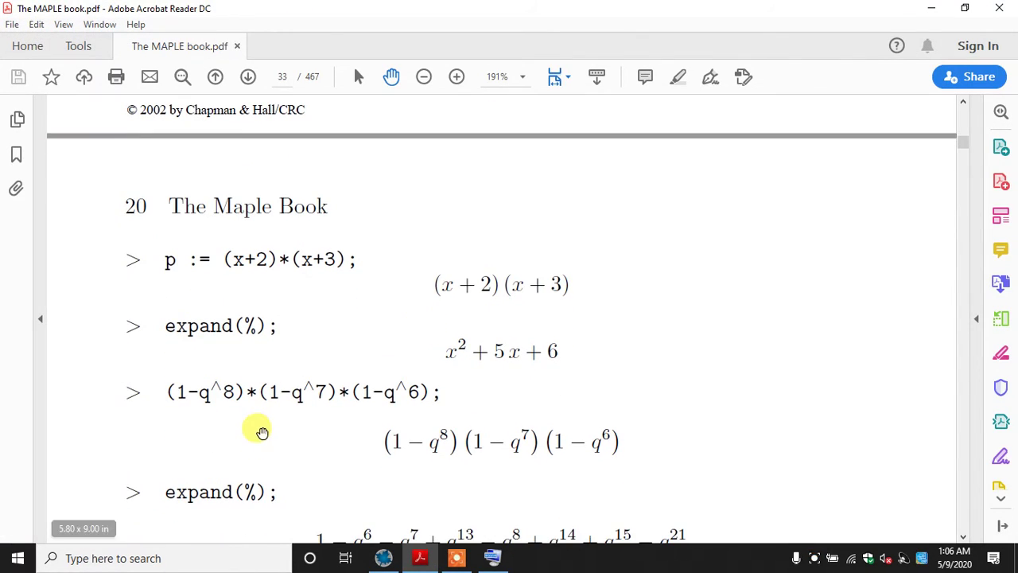
drag(299, 365, 274, 265)
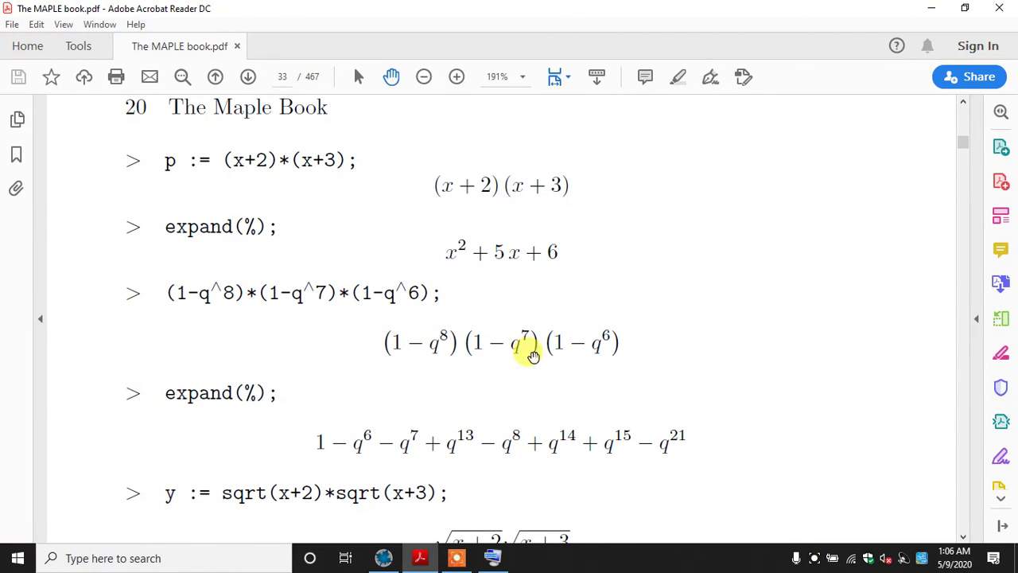
click(383, 558)
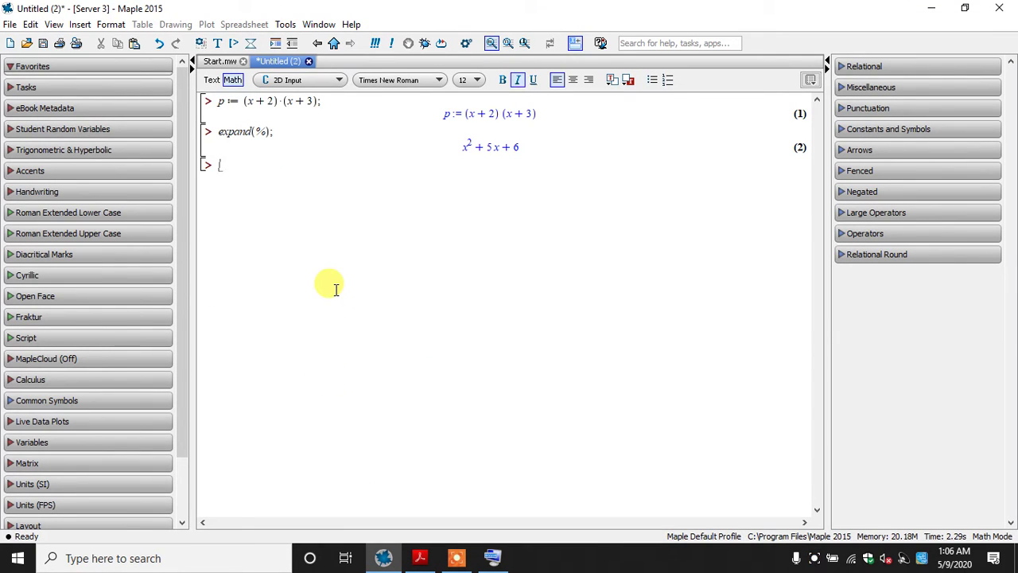
text((1-)
text(q)
text(^)
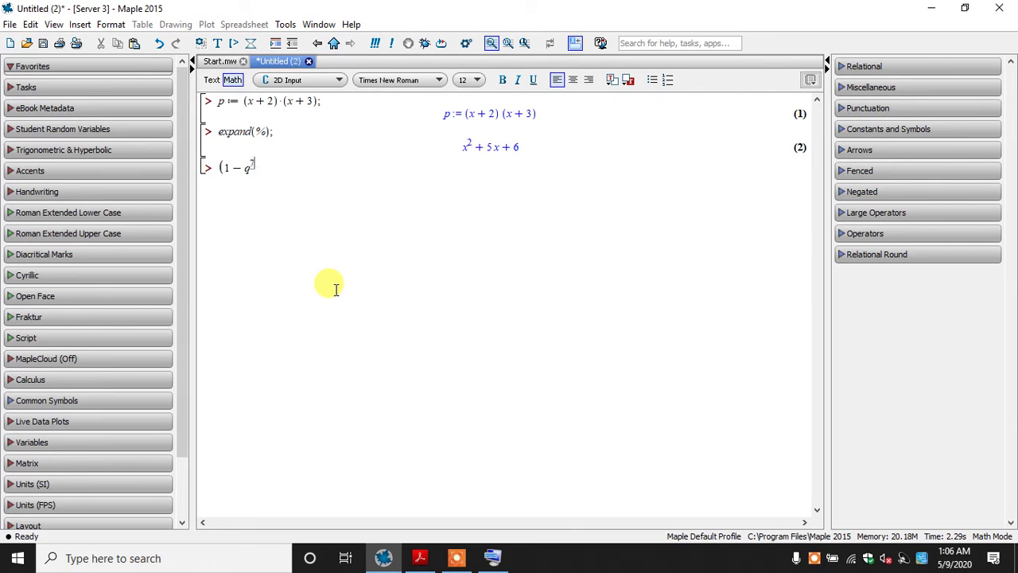
key(Right)
text())
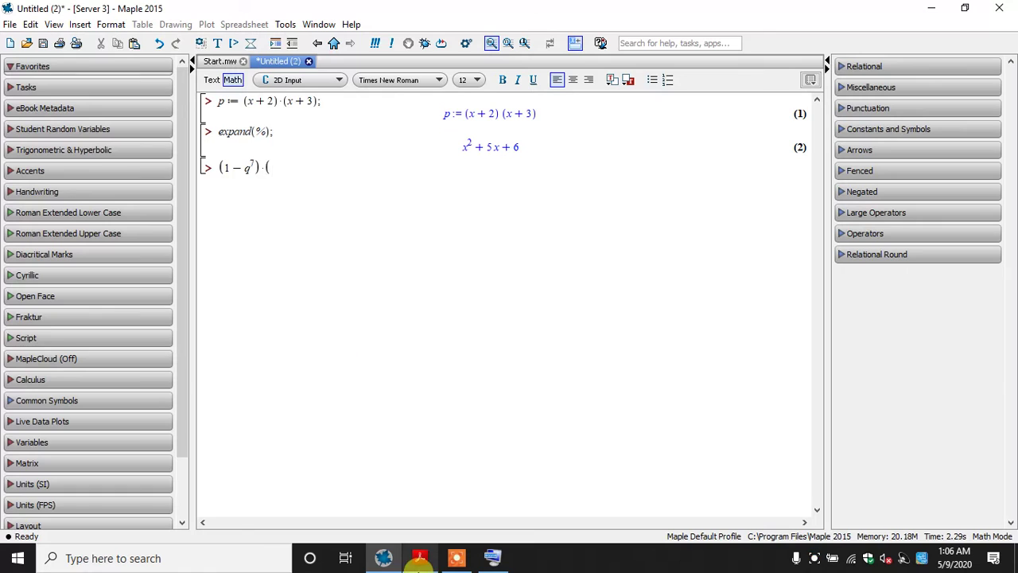
Recheck the book's example and multiply the expression by the second factor (1-q^8), followed by another multiplication sign
click(421, 559)
click(422, 559)
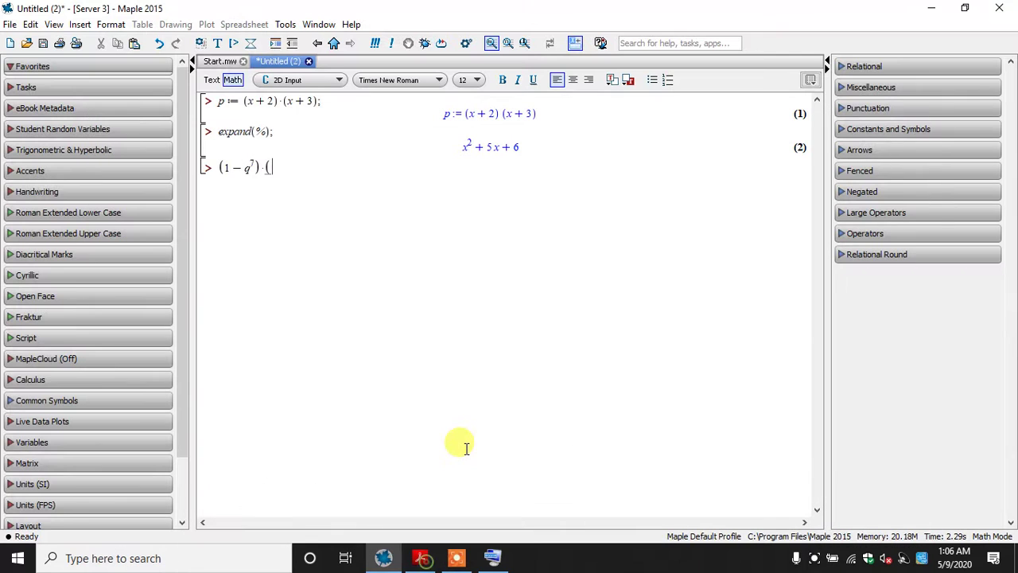
text(*()
text(1-)
text(q)
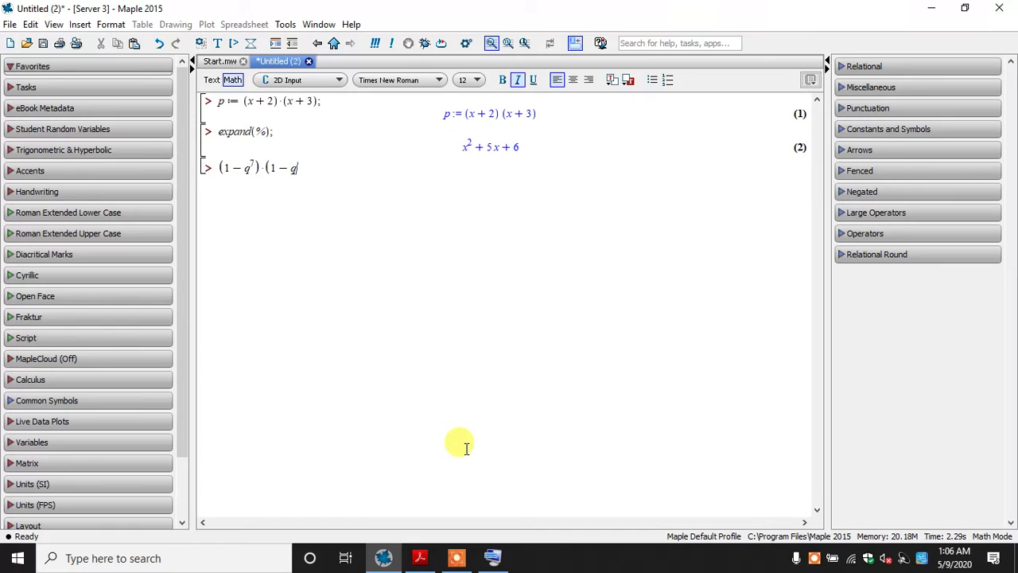
text(^8)
key(Right)
text())
text(*)
Consult the book again, complete the product with the third factor (1-q^6); and evaluate the line
click(419, 558)
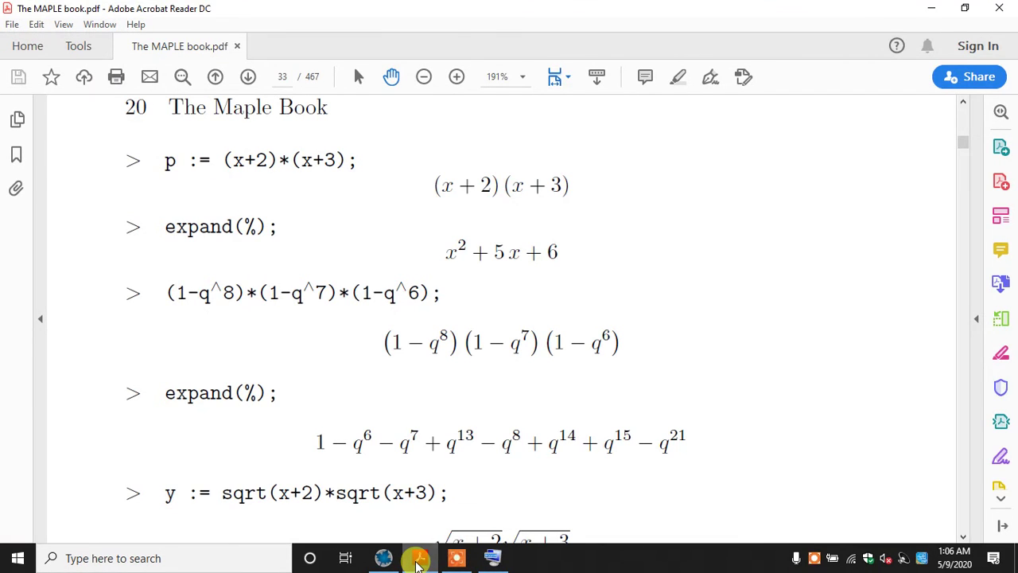
click(420, 559)
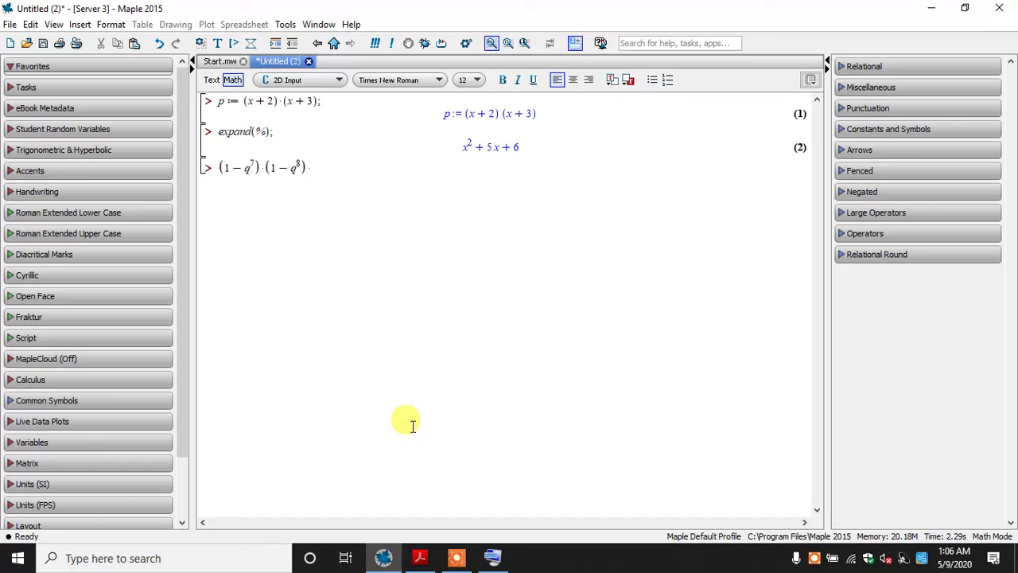
text((1 )
text(- q)
text(^6)
key(Right)
text();)
key(Return)
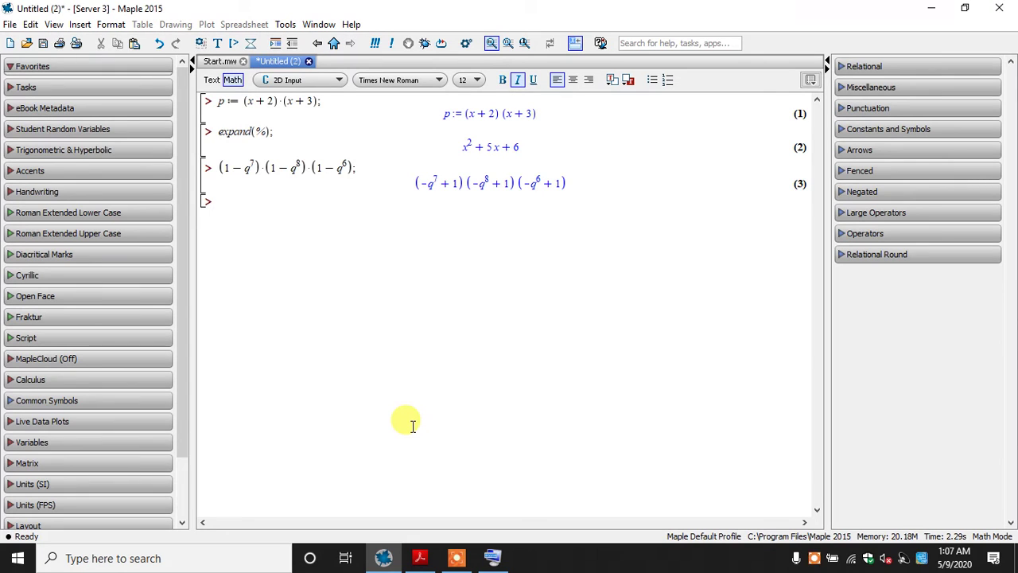
Try to expand the three-factor q product by evaluating an expand command on the previous result (%)
text(expa)
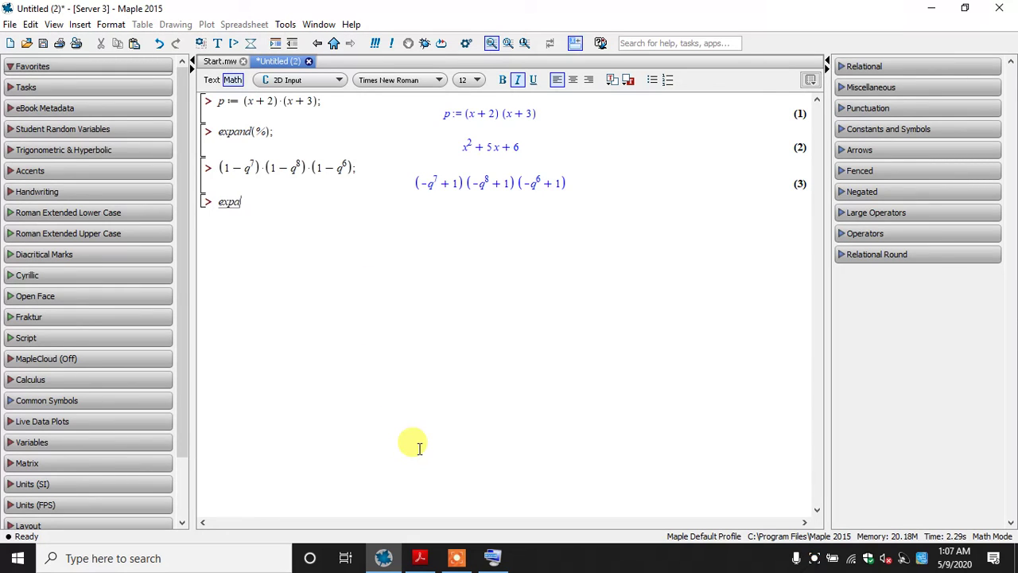
text(nd()
text(%))
text(;)
key(Return)
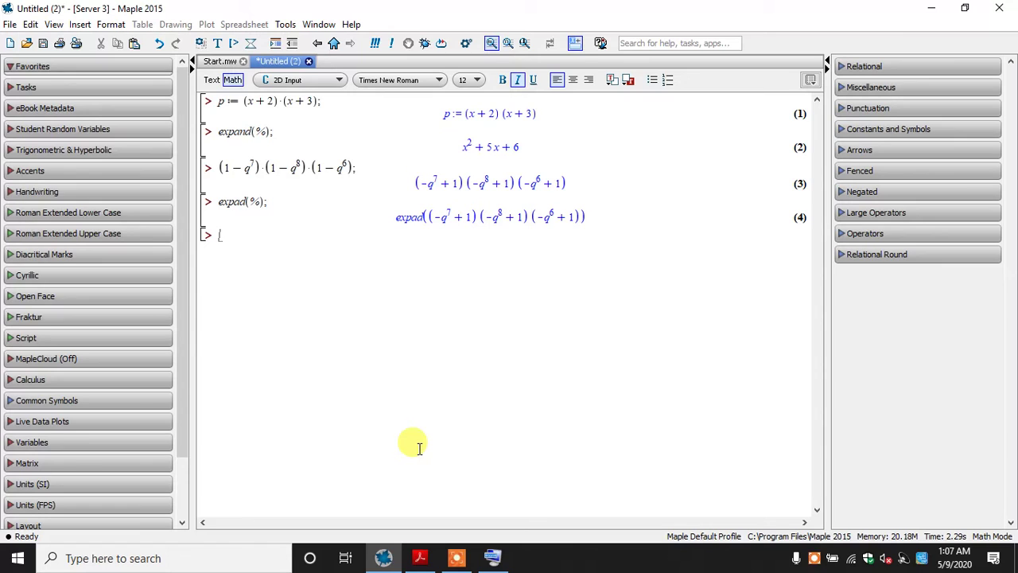
Correct the misspelled command to expand(%); and delete that line together with its output
key(Up)
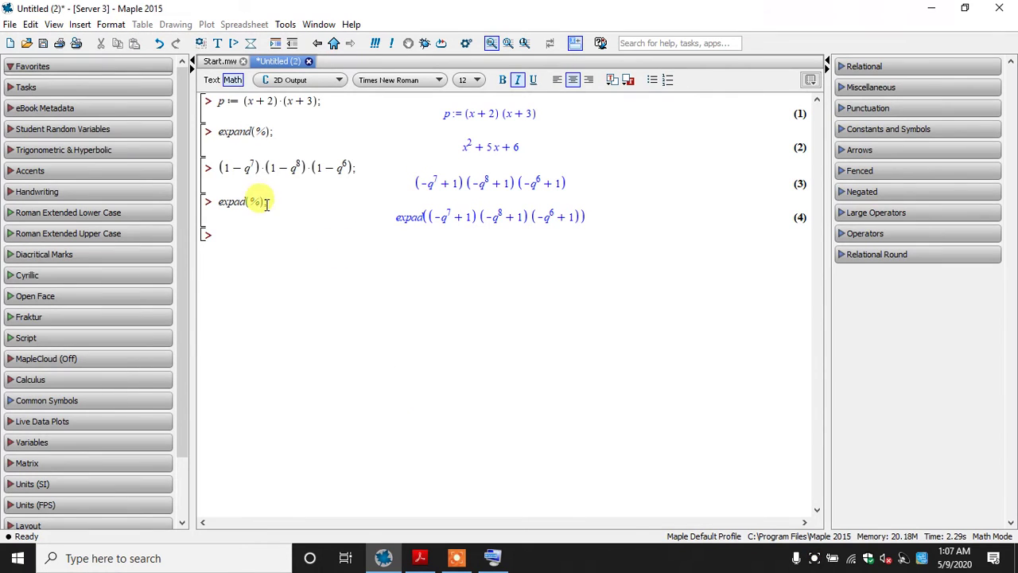
click(228, 201)
text(n)
key(Return)
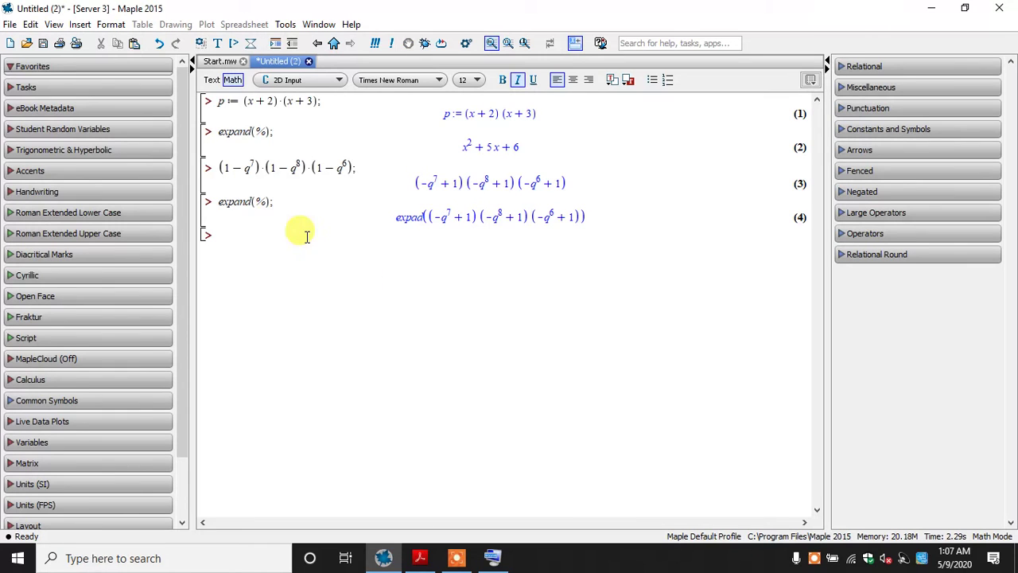
drag(353, 256, 204, 200)
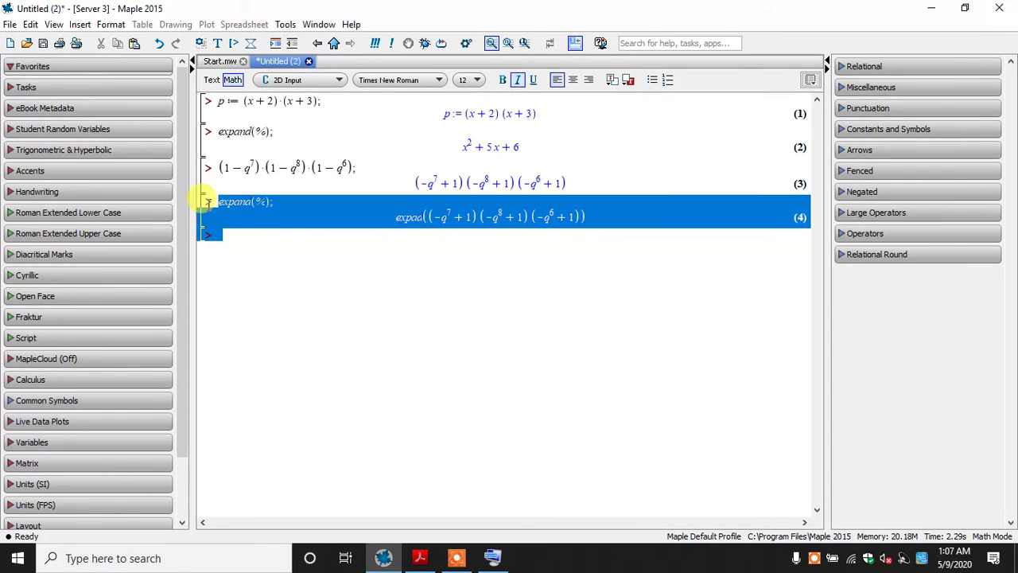
key(Delete)
Assign the three-factor q product to the variable z and re-evaluate the line
click(215, 163)
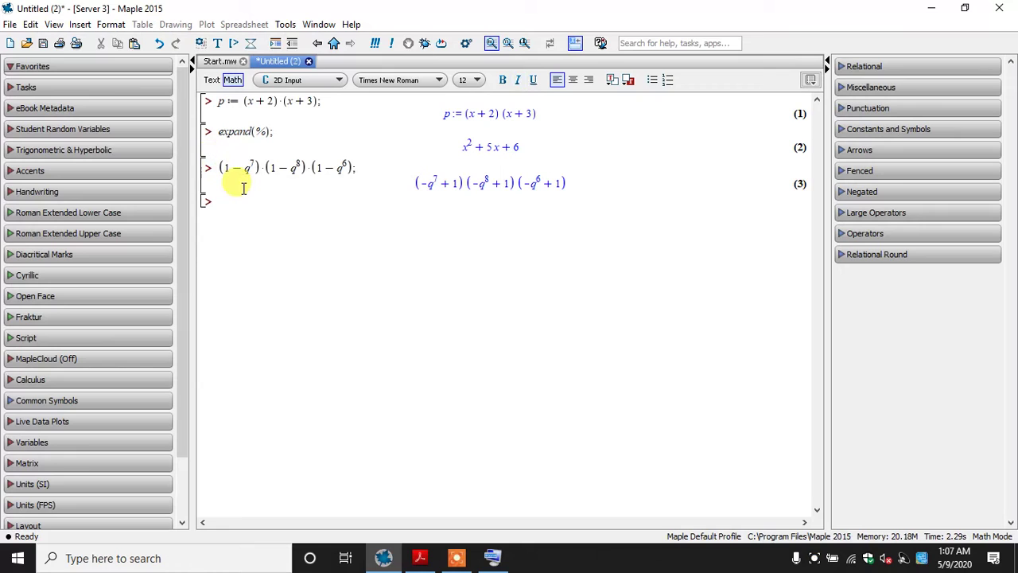
text(e)
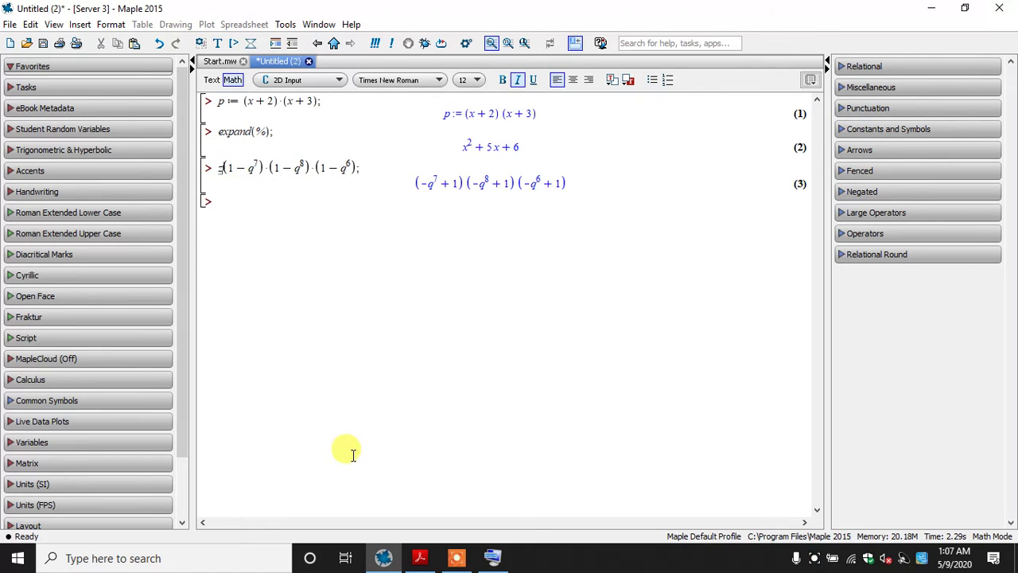
text(:=)
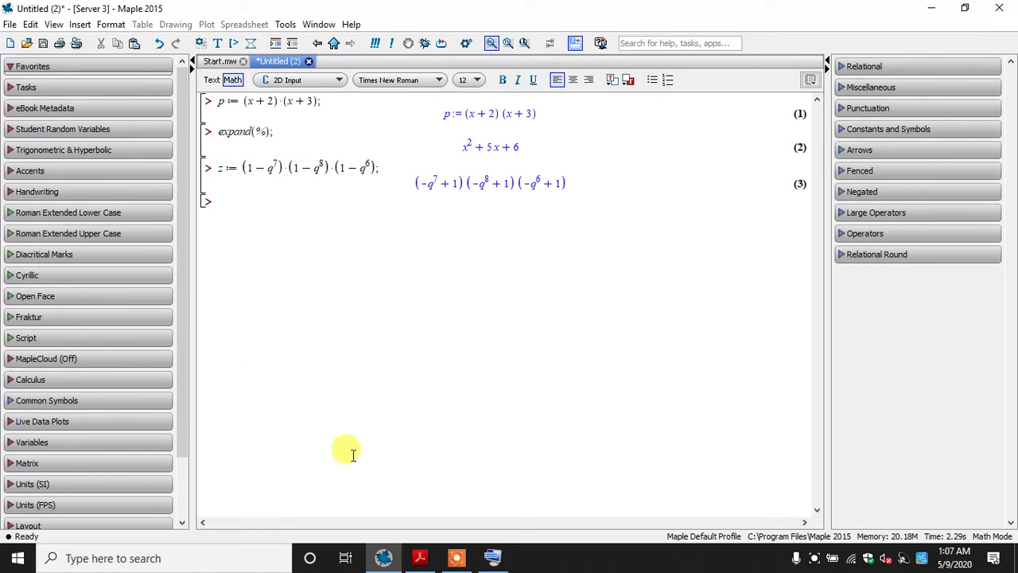
key(Return)
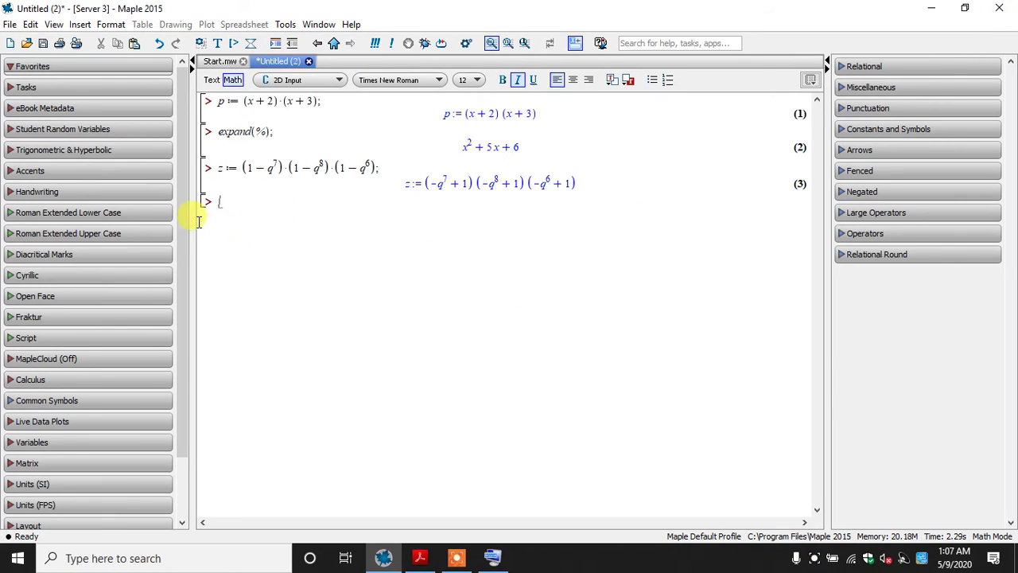
Expand the stored product by evaluating expand(z); on the empty line
text(expand()
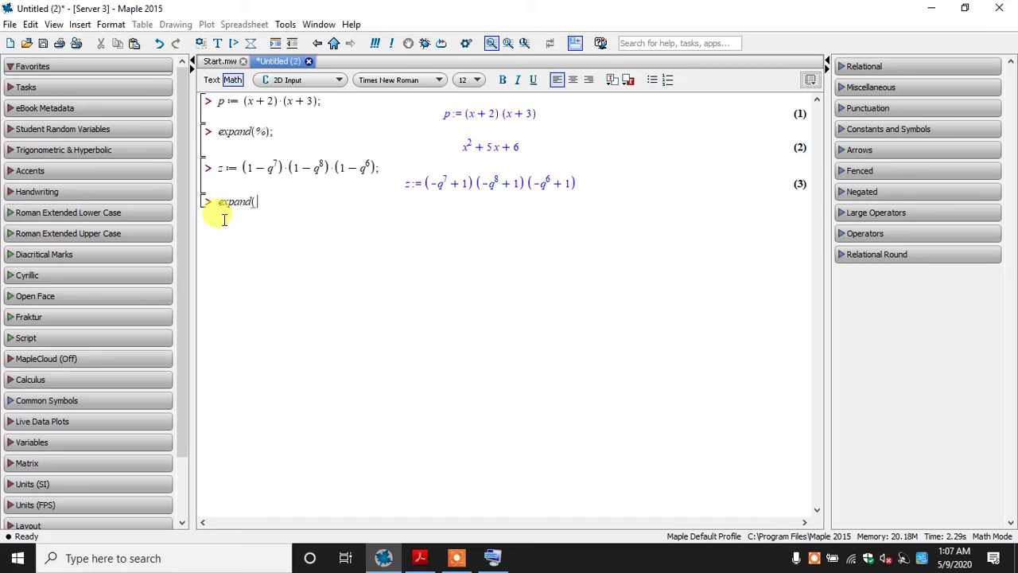
text(z);)
key(Return)
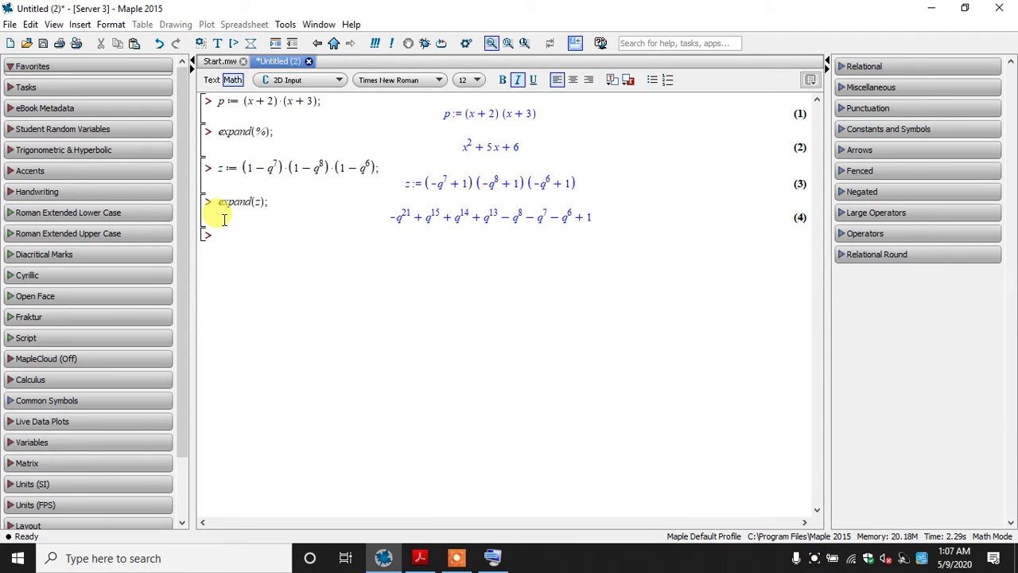
Switch to The MAPLE book in Adobe Acrobat Reader and look up the example following the q product expansion
click(420, 557)
drag(398, 394, 389, 257)
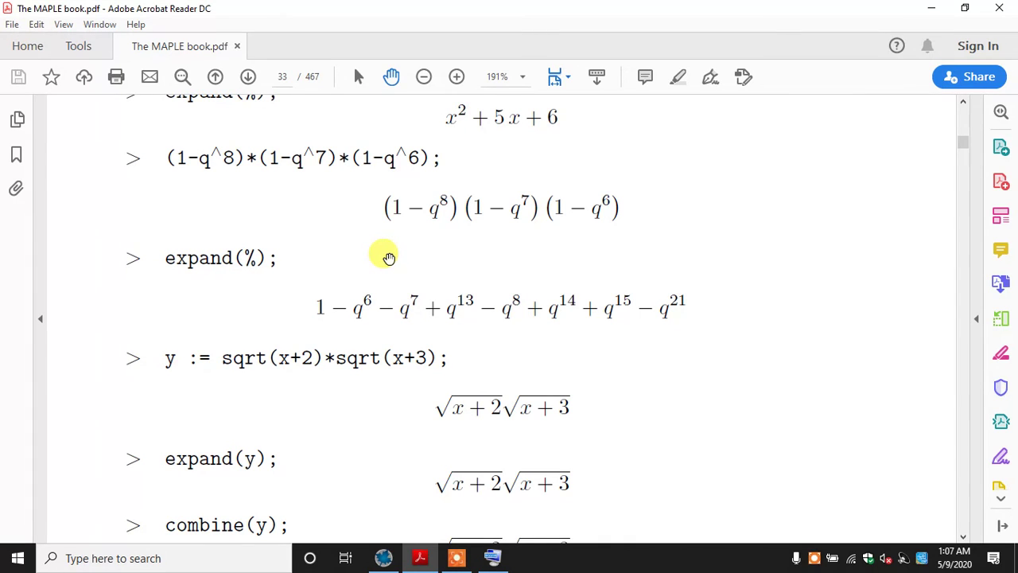
drag(348, 398, 348, 222)
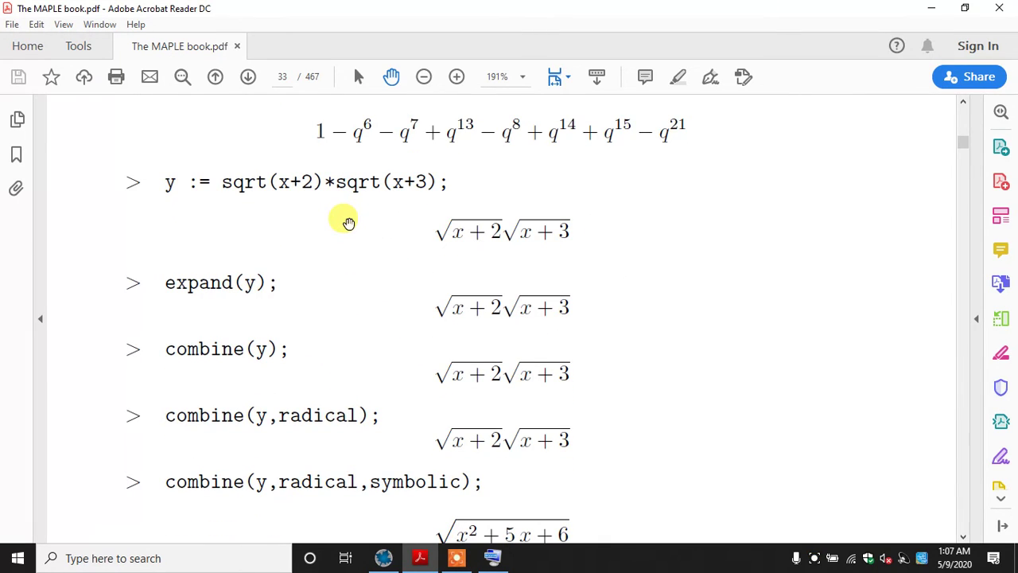